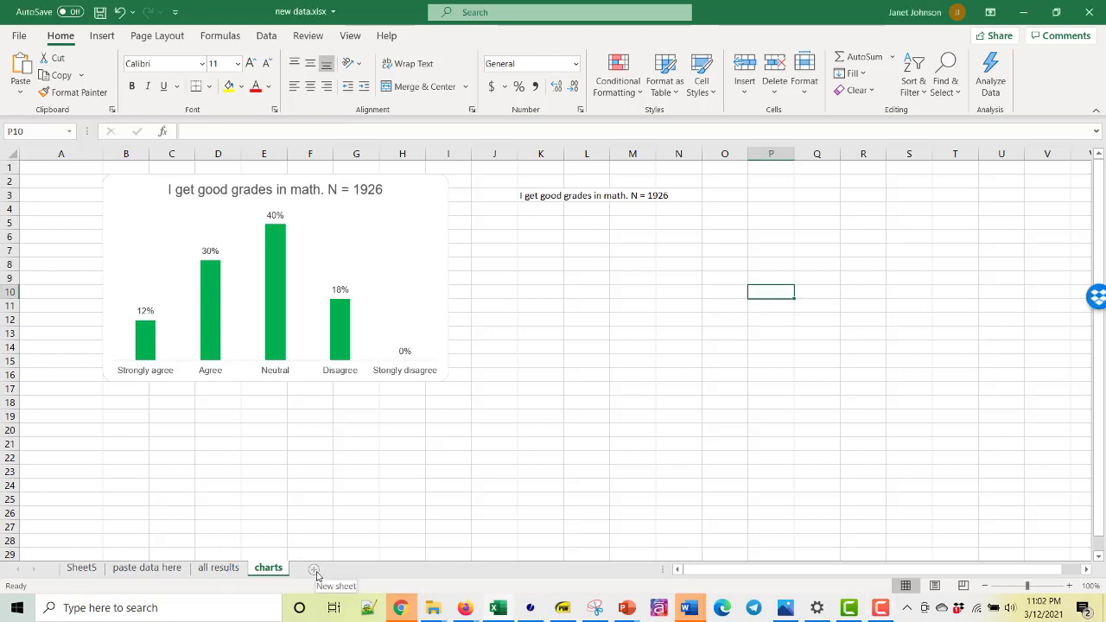
# - Add a new worksheet and name it lists
pyautogui.click(317, 570)
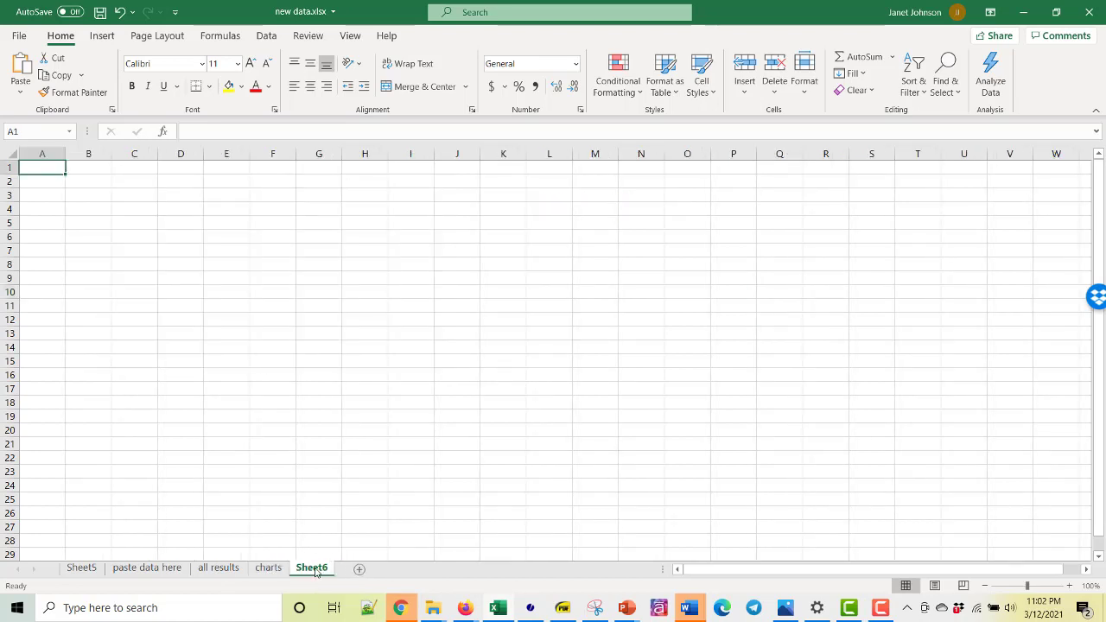
pyautogui.doubleClick(312, 568)
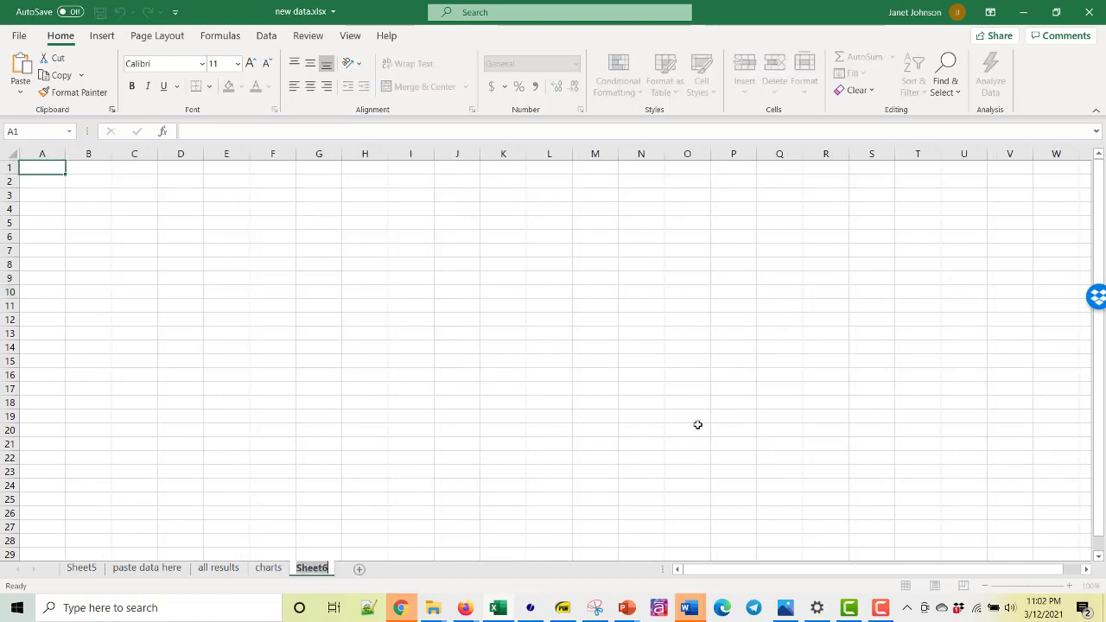
pyautogui.write('lists')
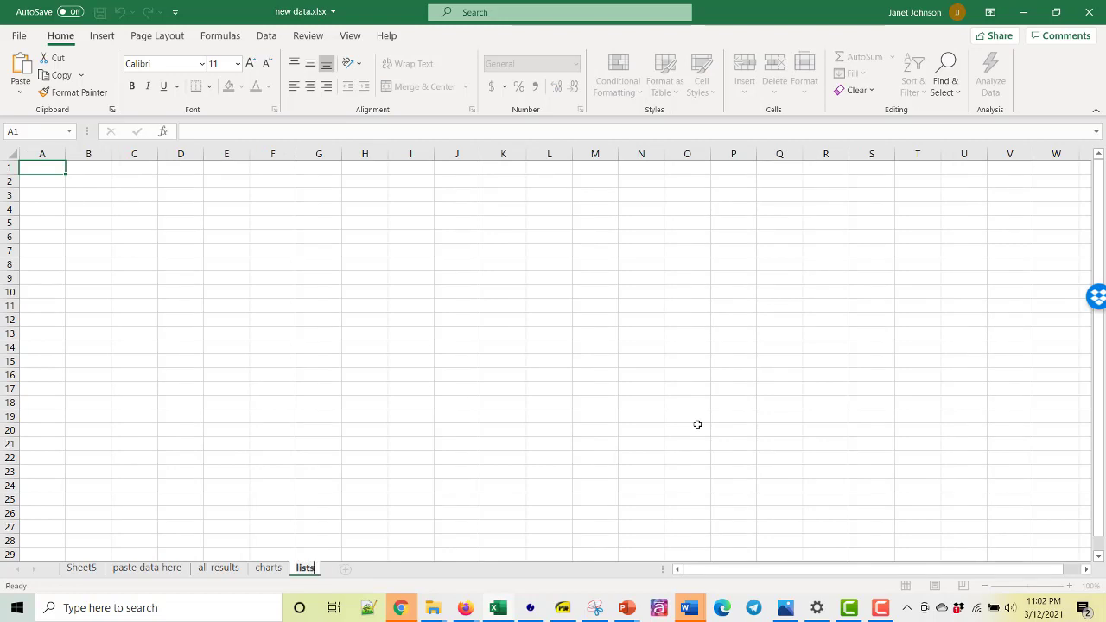
pyautogui.click(723, 372)
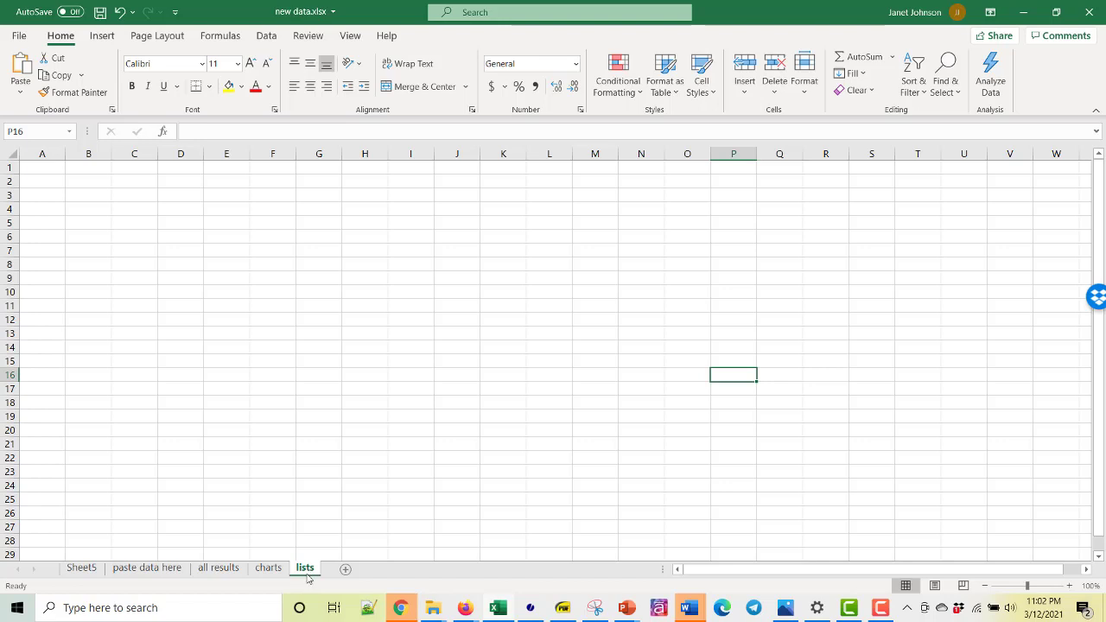
# - Enter the heading Gender in A1 of the lists sheet
pyautogui.click(43, 168)
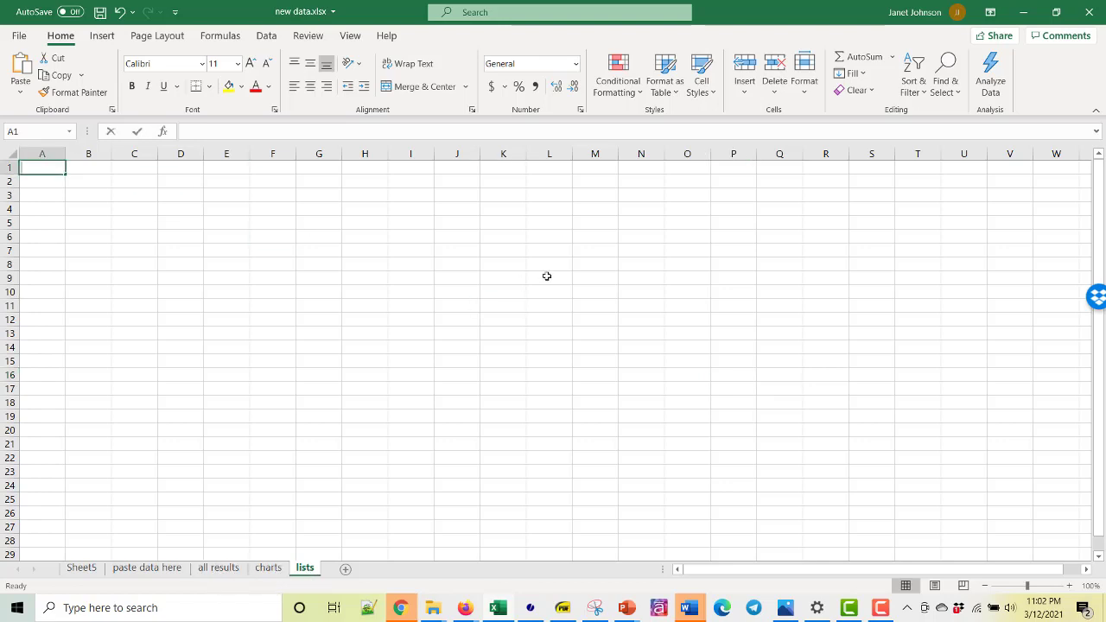
pyautogui.write('Gender')
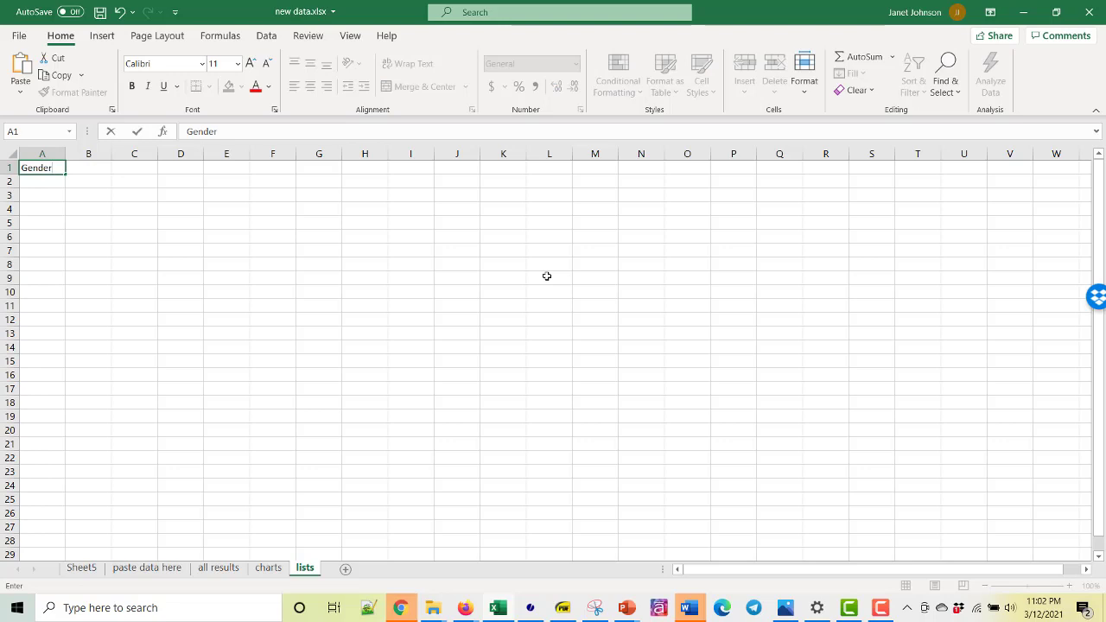
pyautogui.click(146, 568)
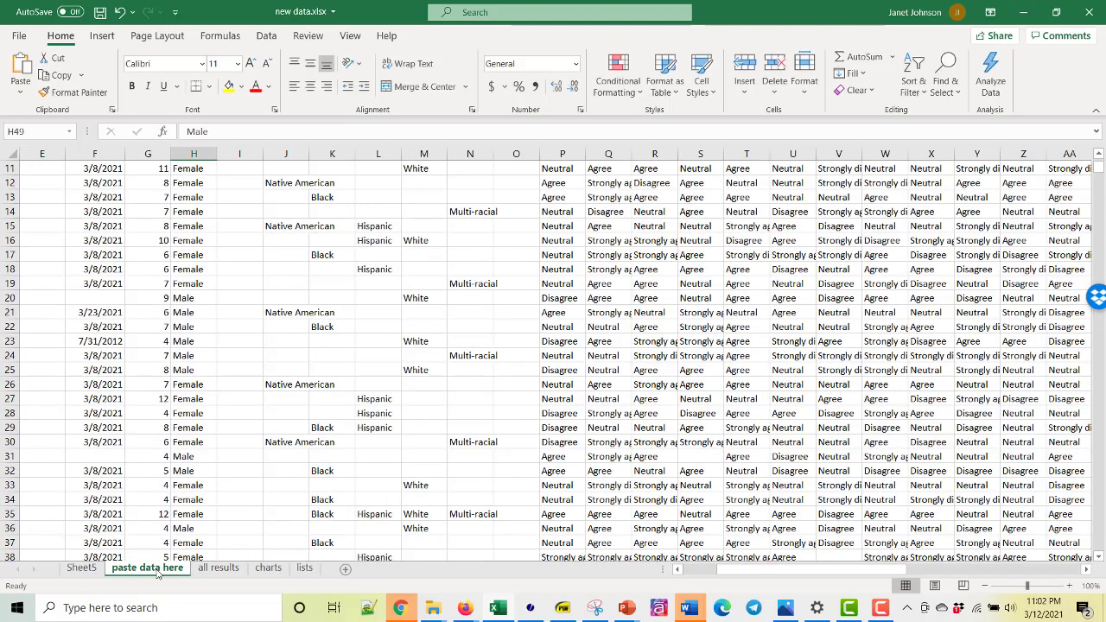
# - Copy the three distinct gender values from H45:H47 on paste data here
pyautogui.click(205, 397)
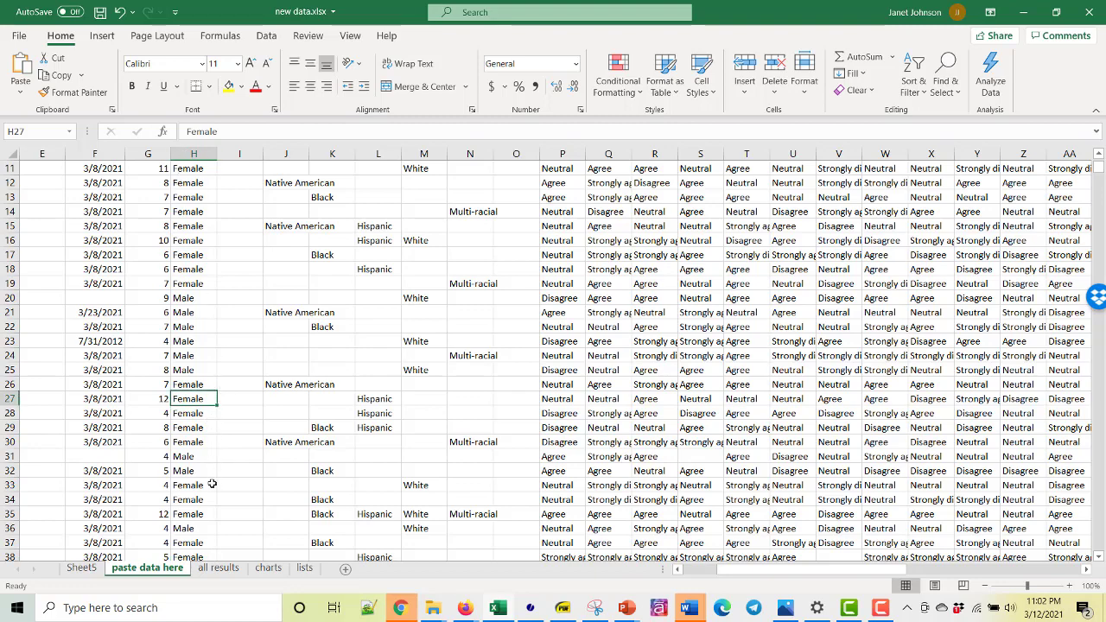
pyautogui.scroll(-3, 207, 480)
pyautogui.scroll(-2, 207, 474)
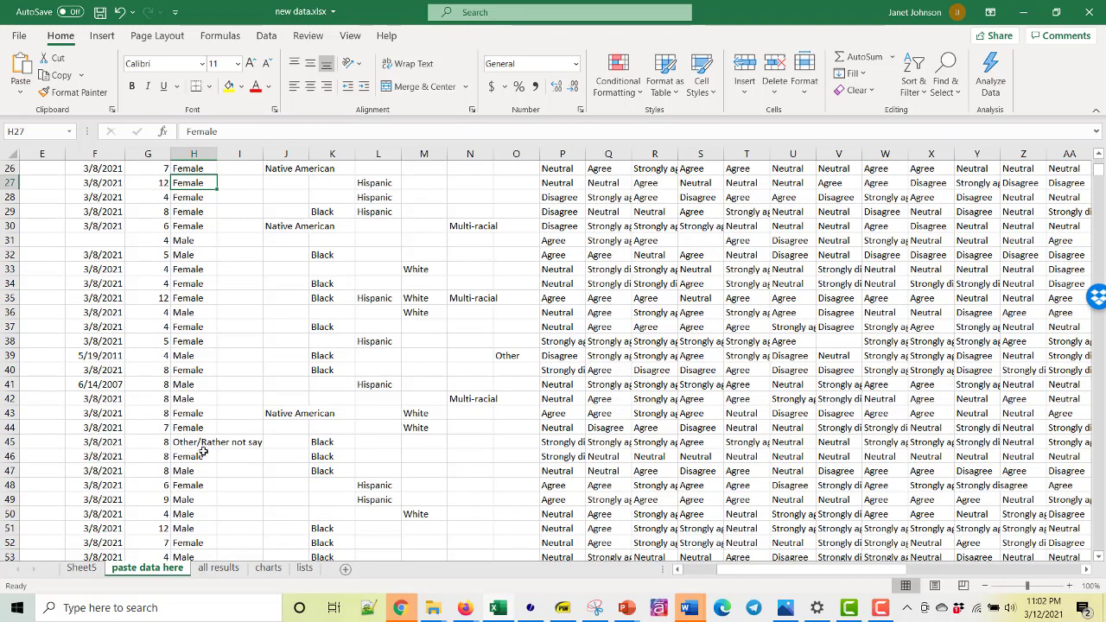
pyautogui.click(192, 444)
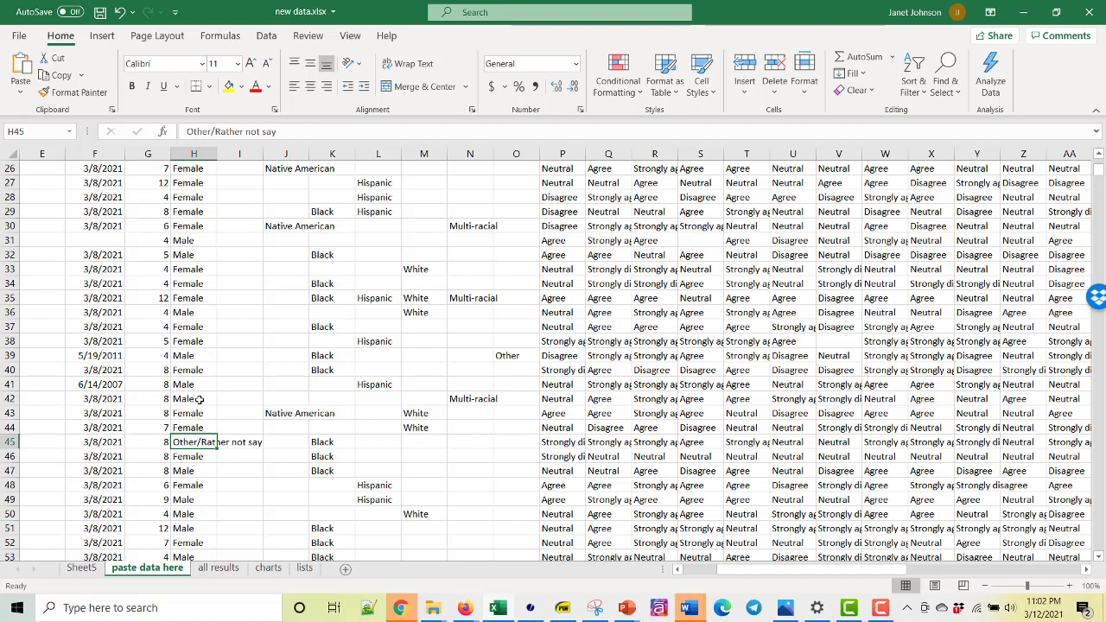
pyautogui.moveTo(187, 471); pyautogui.dragTo(192, 442)
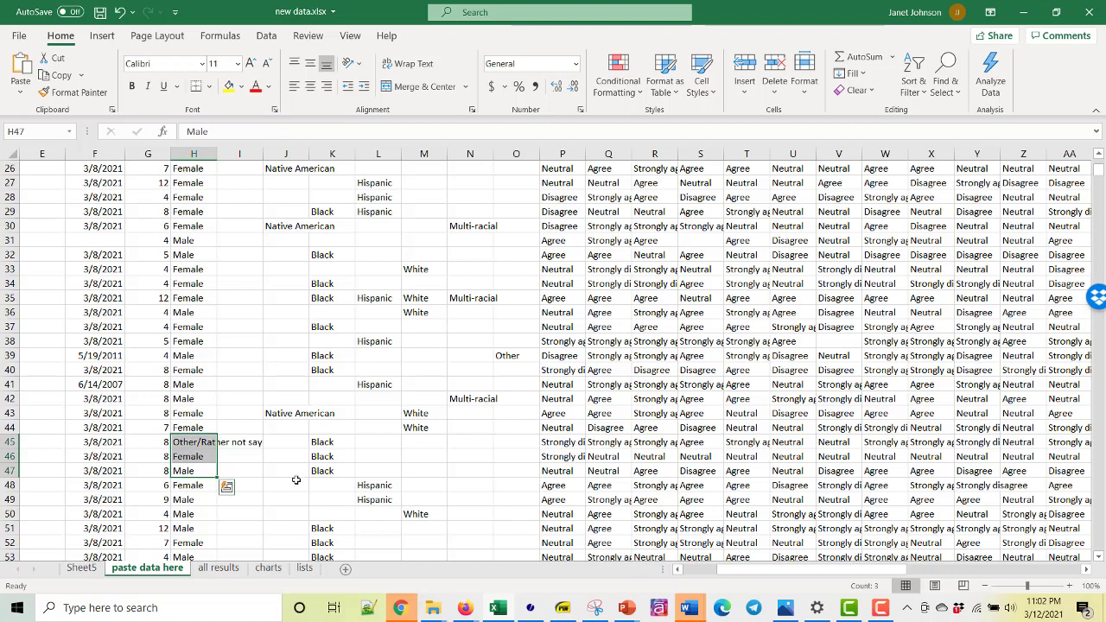
pyautogui.hotkey('ctrl', 'c')
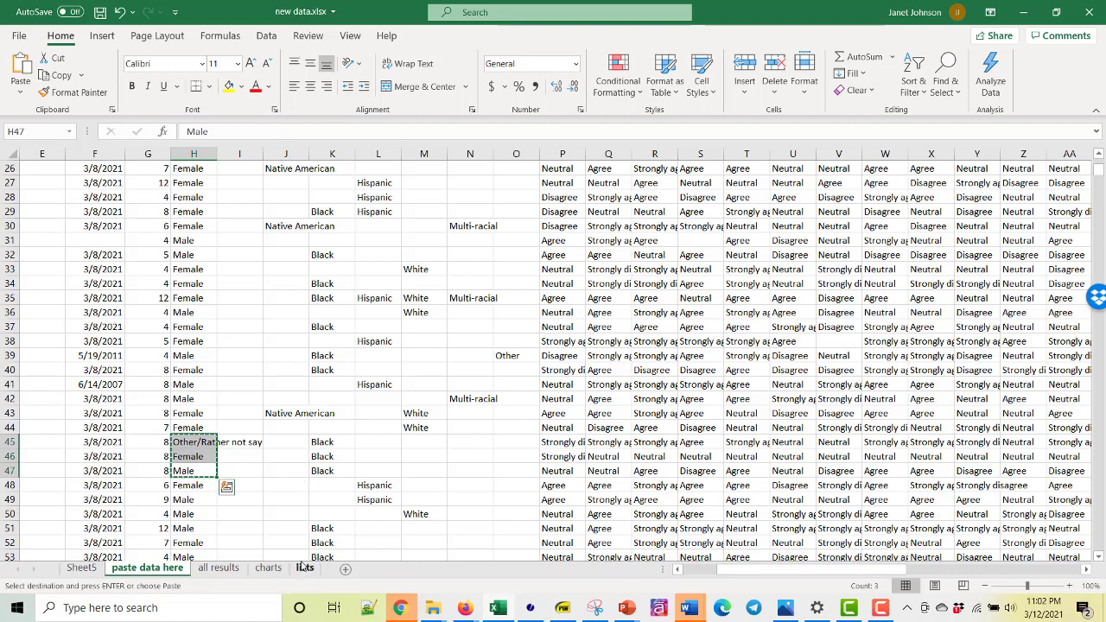
# - Paste the genders into lists A2:A4, ordered Female, Male, Other/Rather not say
pyautogui.click(304, 568)
pyautogui.click(44, 183)
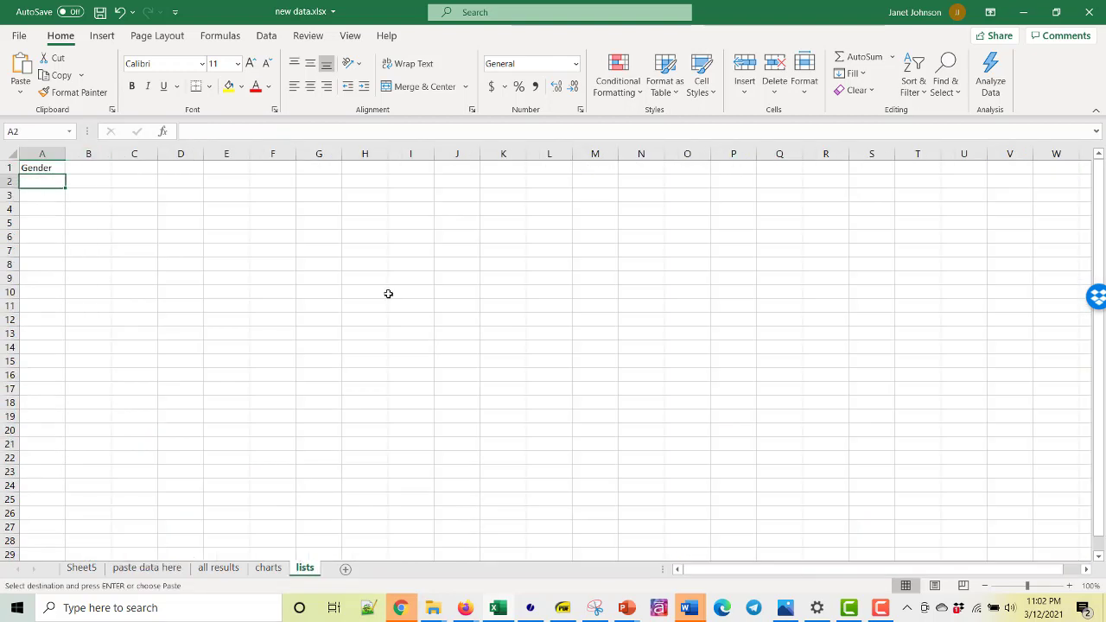
pyautogui.hotkey('ctrl', 'v')
pyautogui.click(393, 297)
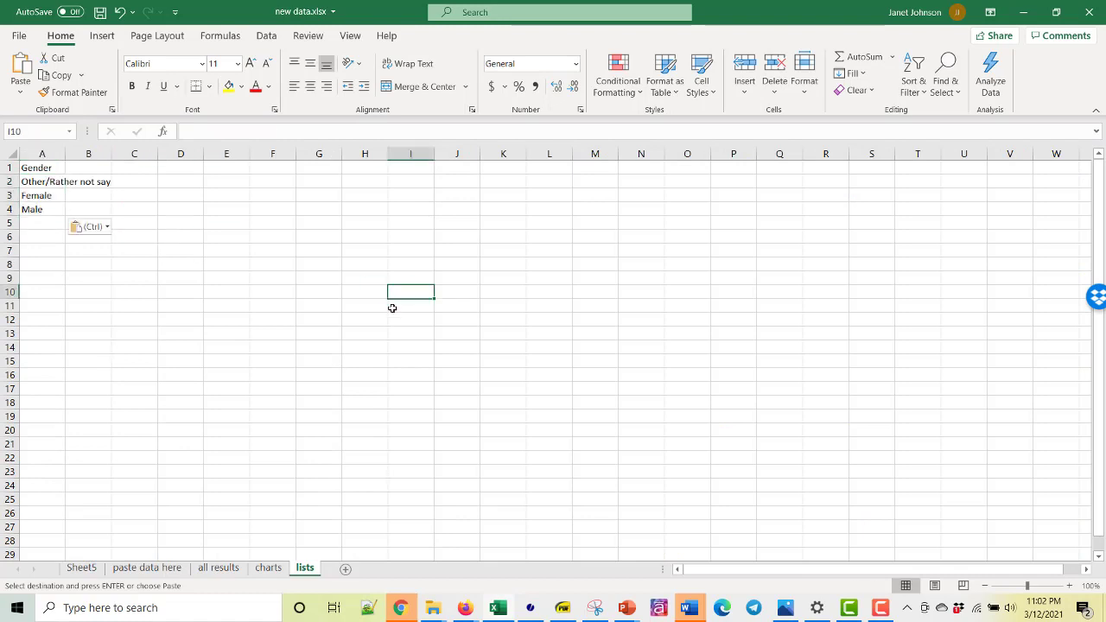
pyautogui.click(54, 181)
pyautogui.moveTo(52, 188)
pyautogui.mouseDown()
pyautogui.moveTo(73, 229)
pyautogui.moveTo(42, 227)
pyautogui.moveTo(52, 177)
pyautogui.mouseUp()
pyautogui.click(377, 316)
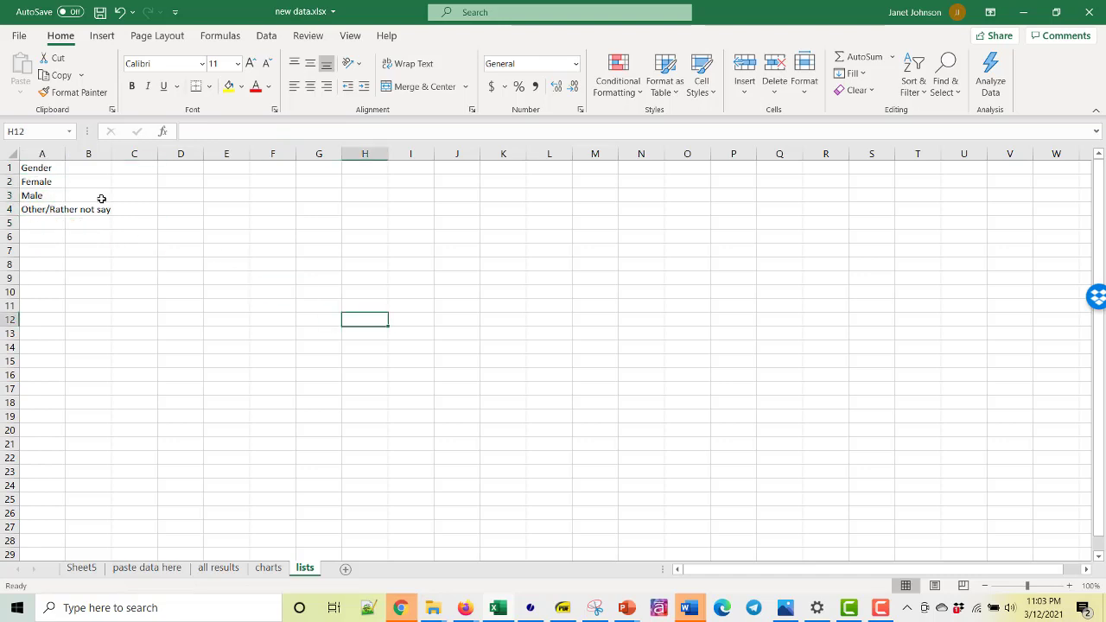
# - Bold the Gender heading and add a Grade Level heading in B1
pyautogui.click(38, 168)
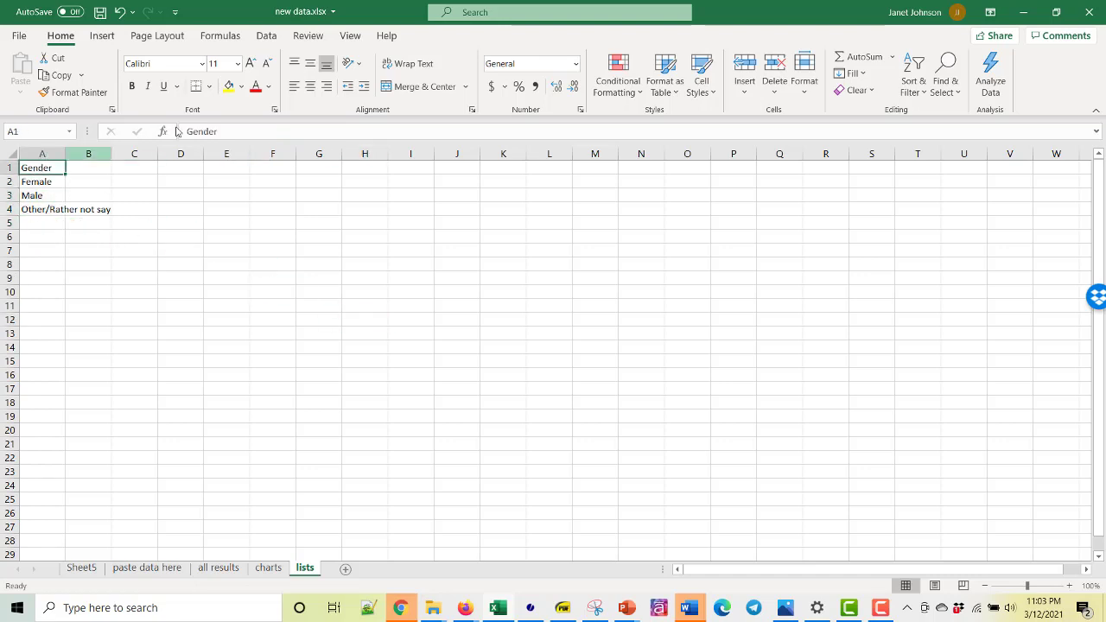
pyautogui.click(135, 87)
pyautogui.click(148, 278)
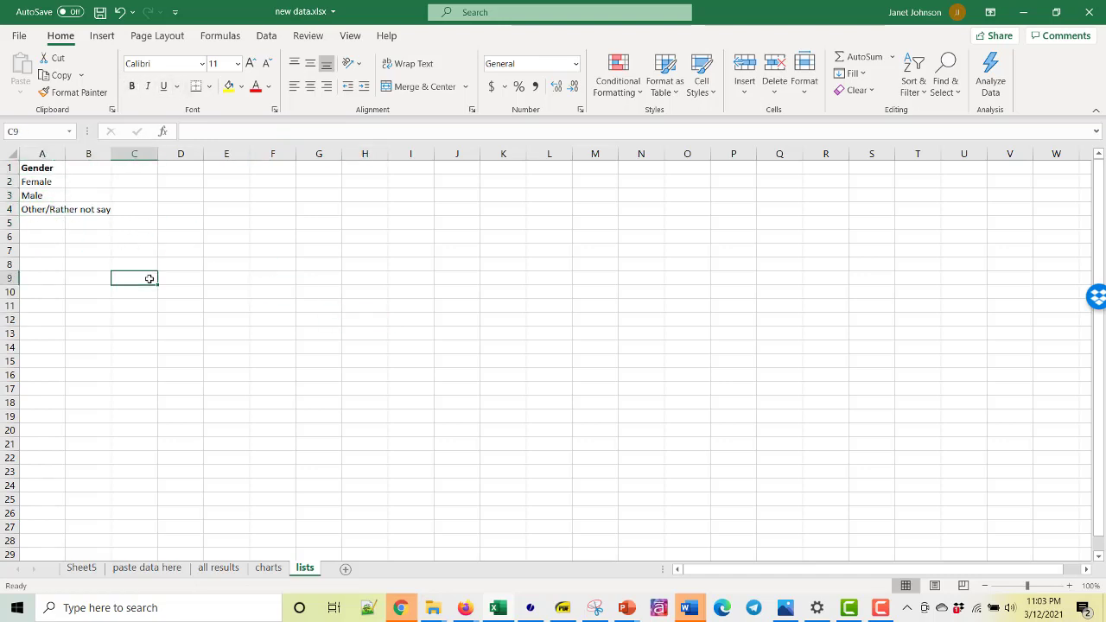
pyautogui.click(103, 167)
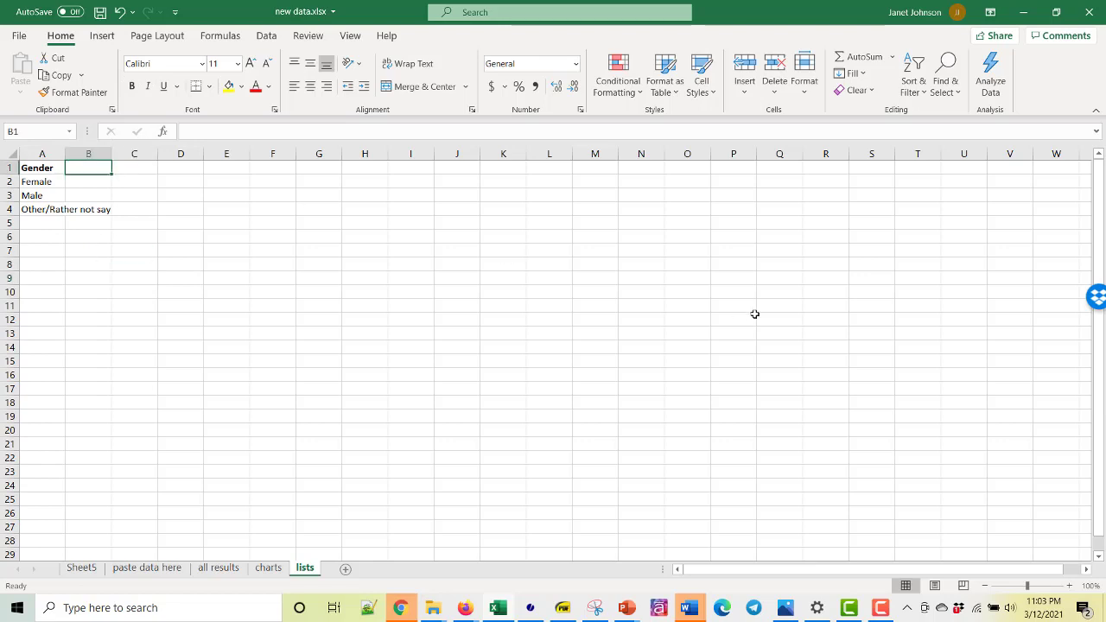
pyautogui.write('Grade')
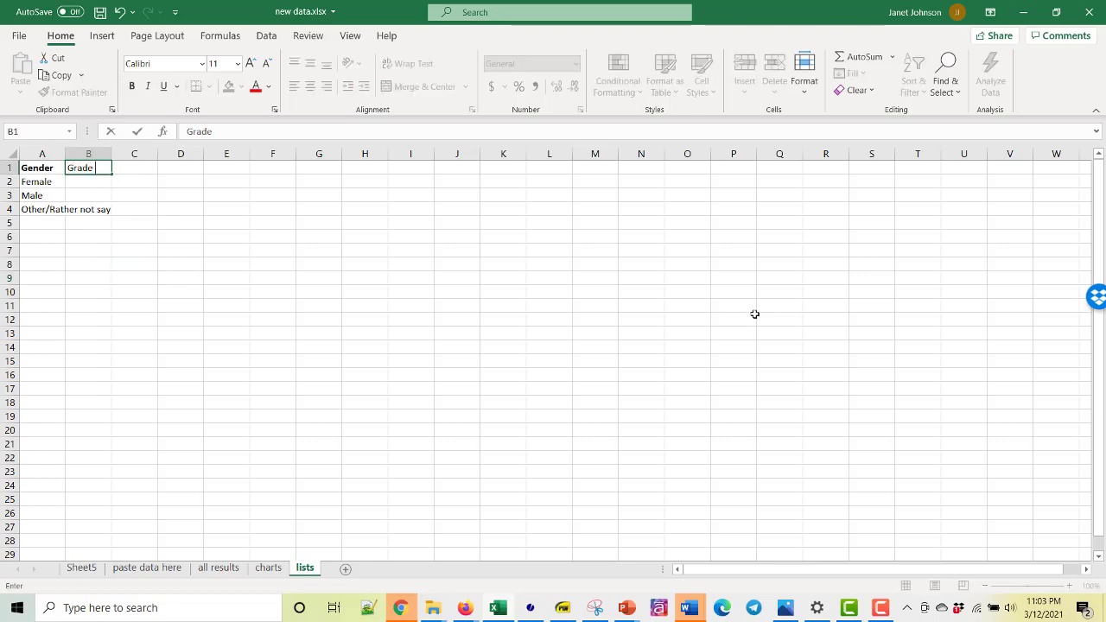
pyautogui.write(' Level')
pyautogui.click(94, 183)
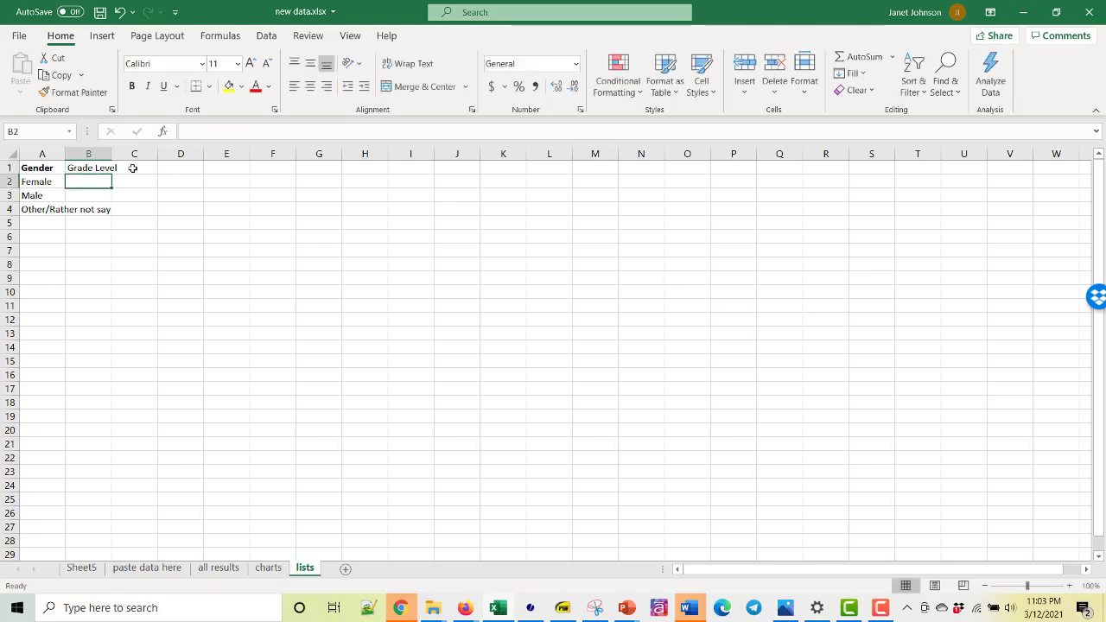
# - Enter 4 in B2 and the formula =1+B2 in B3
pyautogui.write('1')
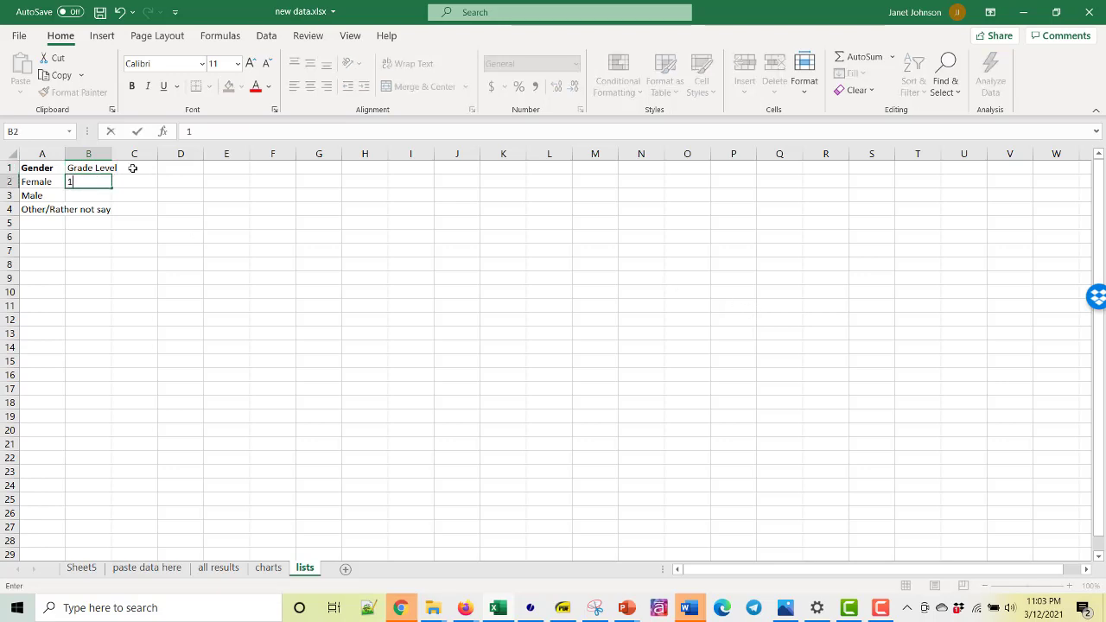
pyautogui.press('Return')
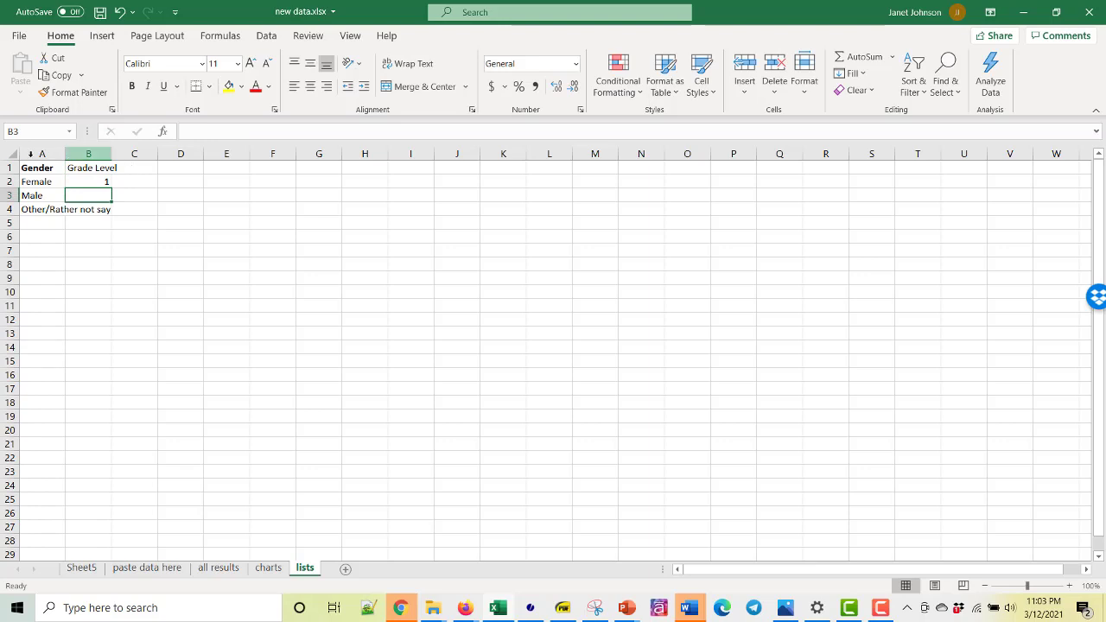
pyautogui.click(97, 178)
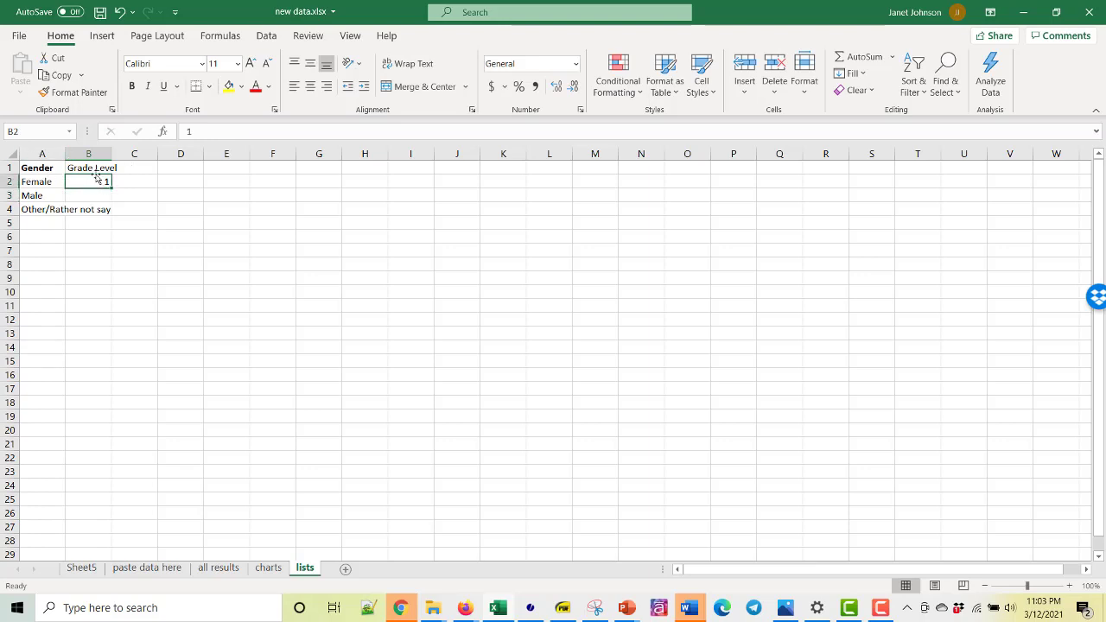
pyautogui.write('4')
pyautogui.press('Return')
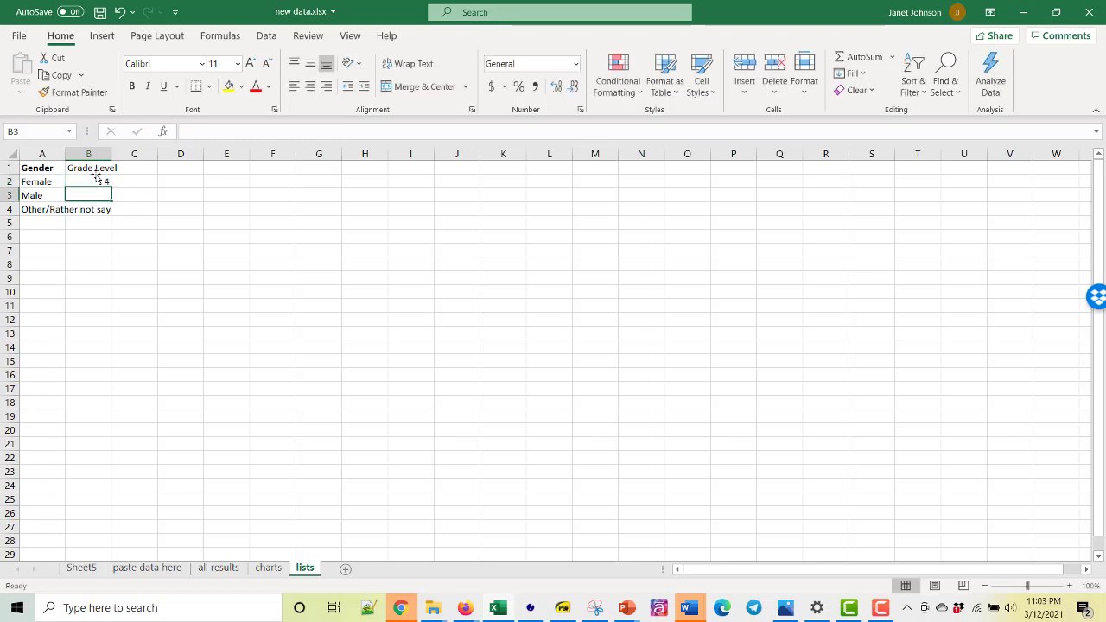
pyautogui.write('=')
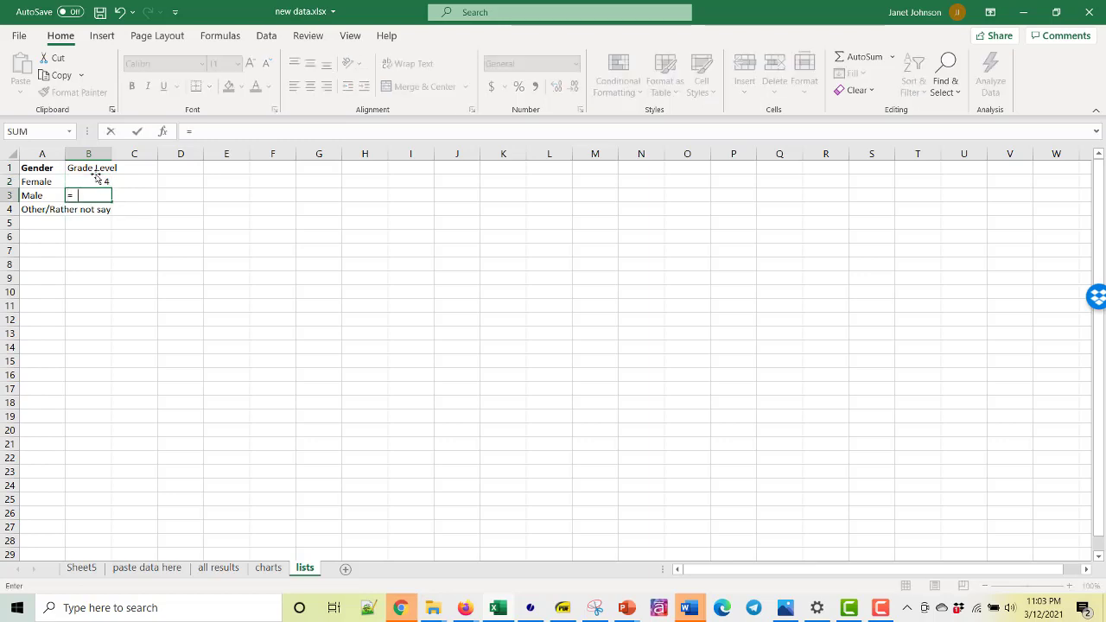
pyautogui.write('1+')
pyautogui.click(90, 180)
pyautogui.press('Return')
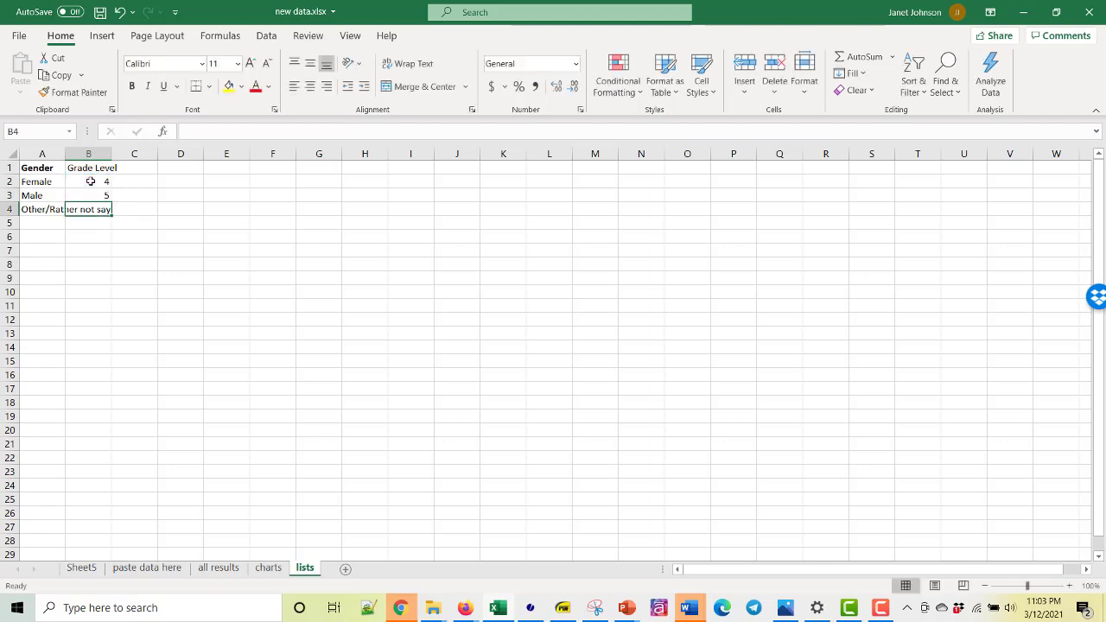
# - Fill grade levels down to 12, clear the extra 13 in B11, and save
pyautogui.click(105, 197)
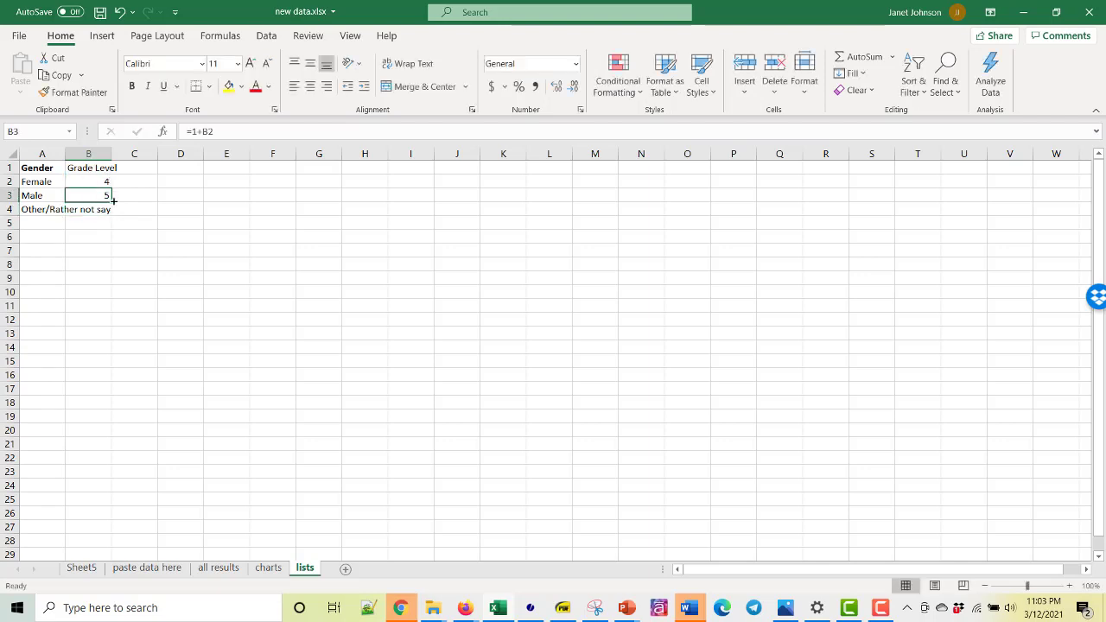
pyautogui.moveTo(112, 200); pyautogui.dragTo(100, 310)
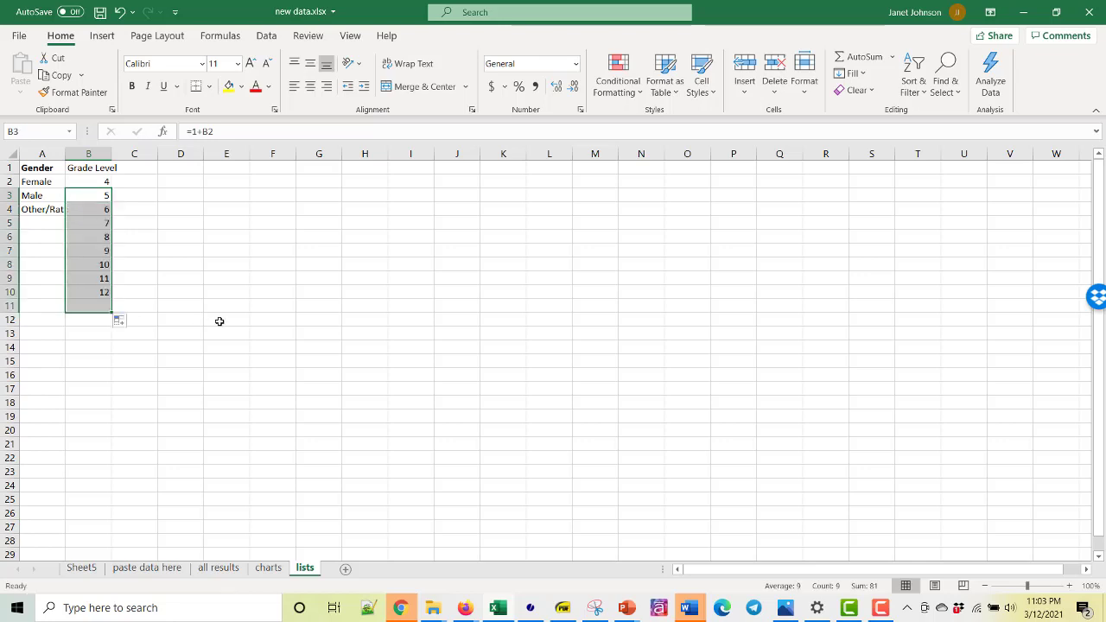
pyautogui.click(88, 304)
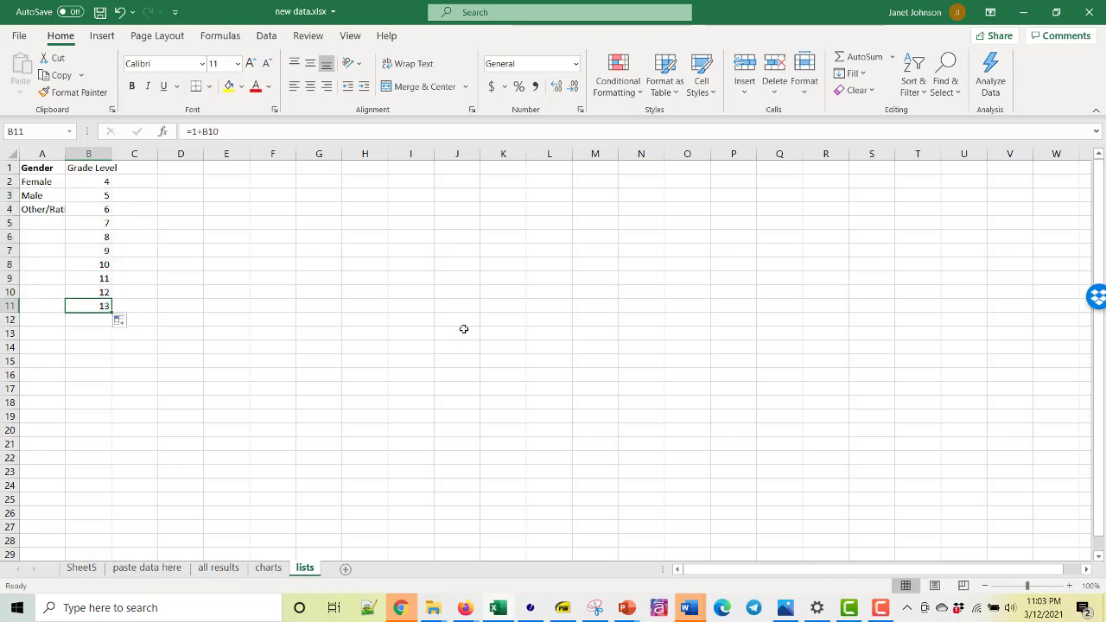
pyautogui.press('BackSpace')
pyautogui.click(522, 280)
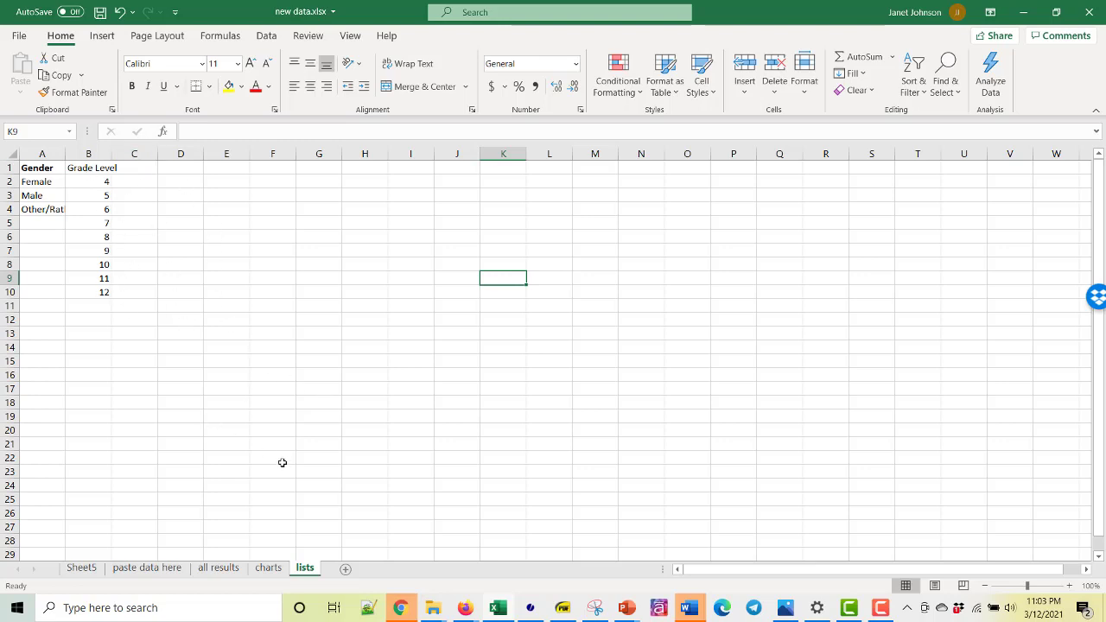
pyautogui.click(100, 12)
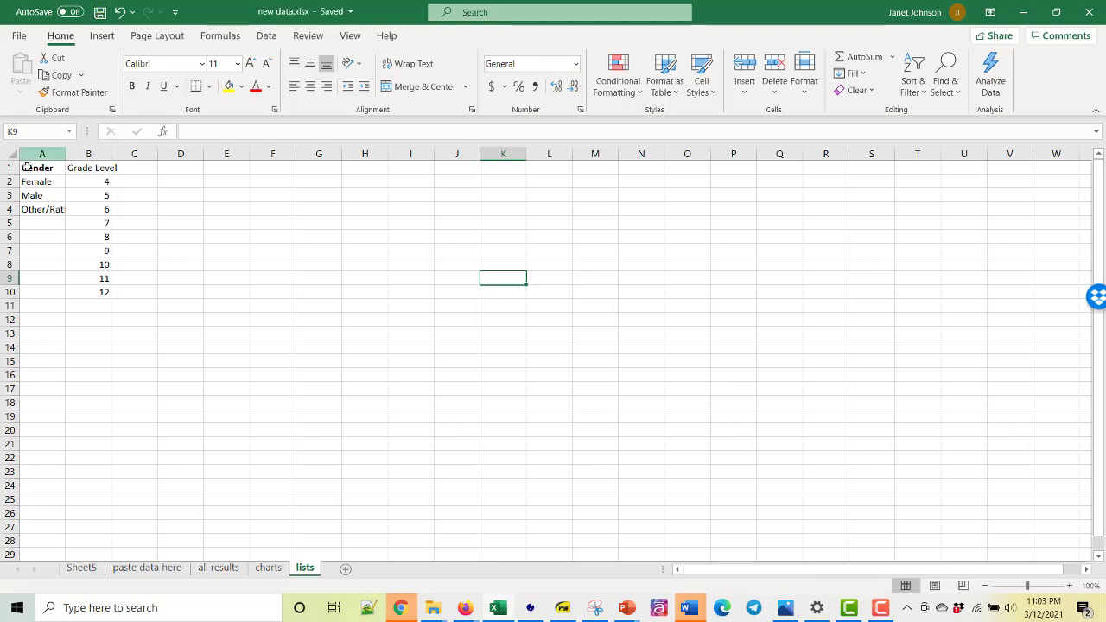
# - Give charts cell A20 a list validation with source =lists!$A$1:$A$4
pyautogui.click(278, 572)
pyautogui.click(81, 431)
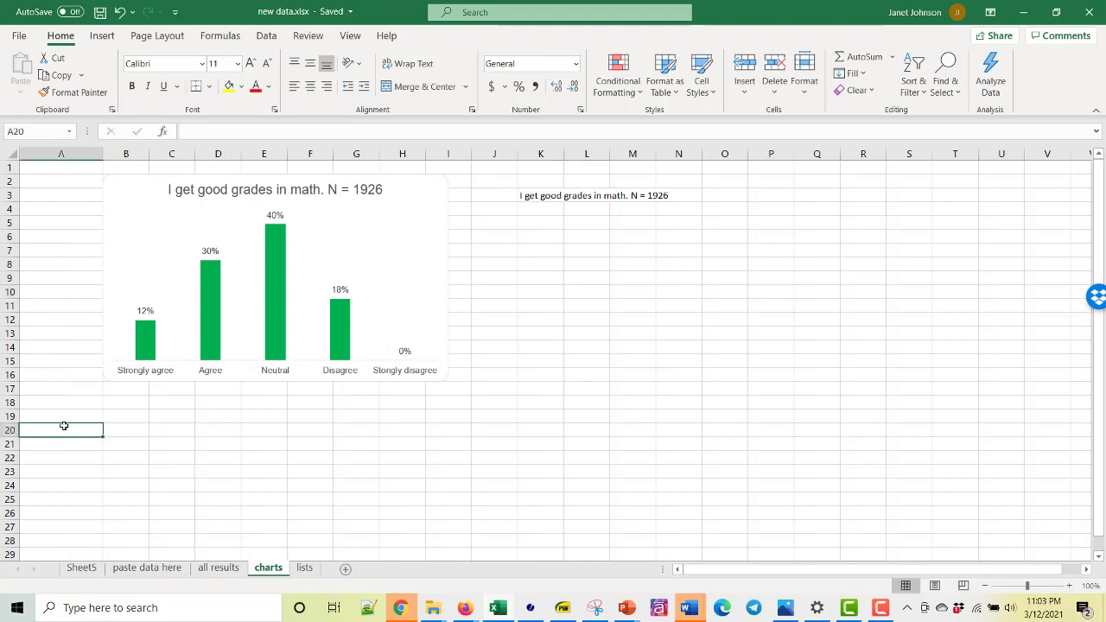
pyautogui.click(268, 35)
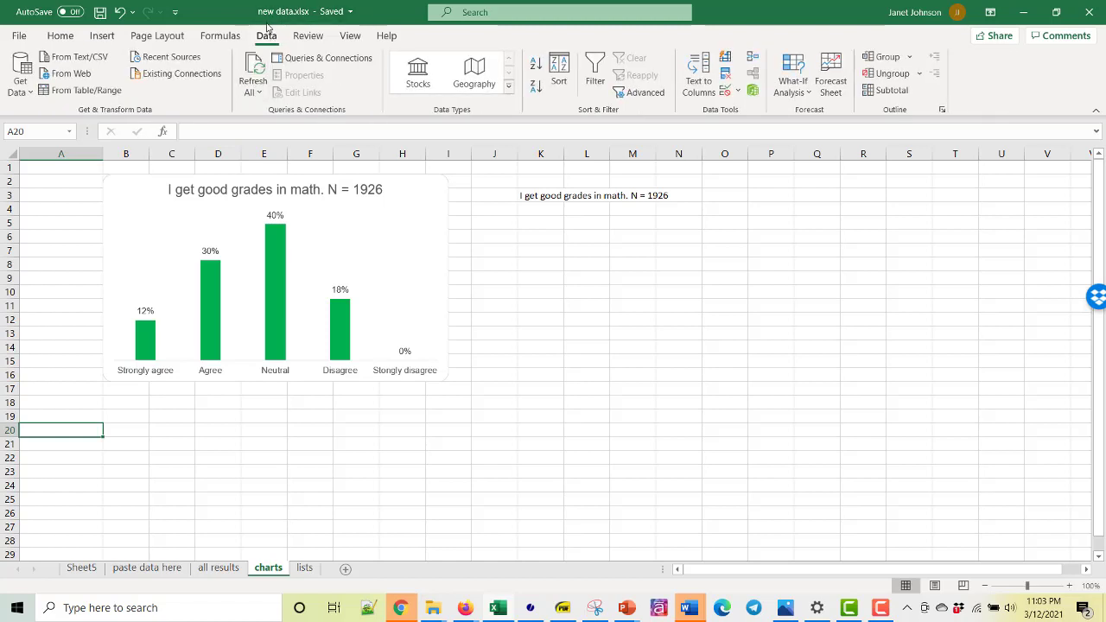
pyautogui.click(726, 90)
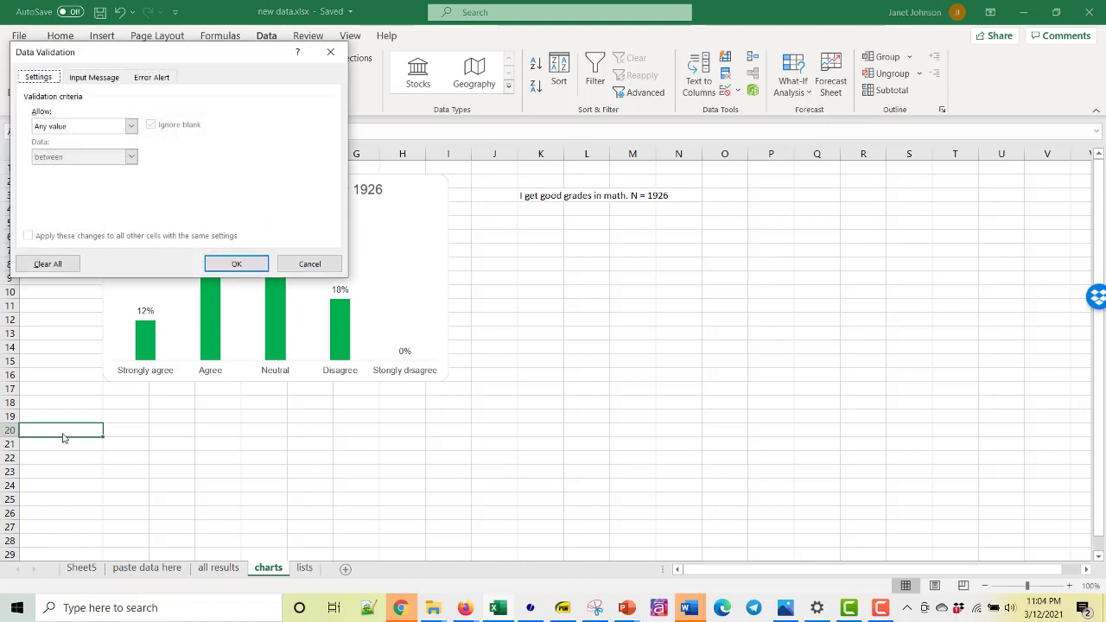
pyautogui.click(131, 126)
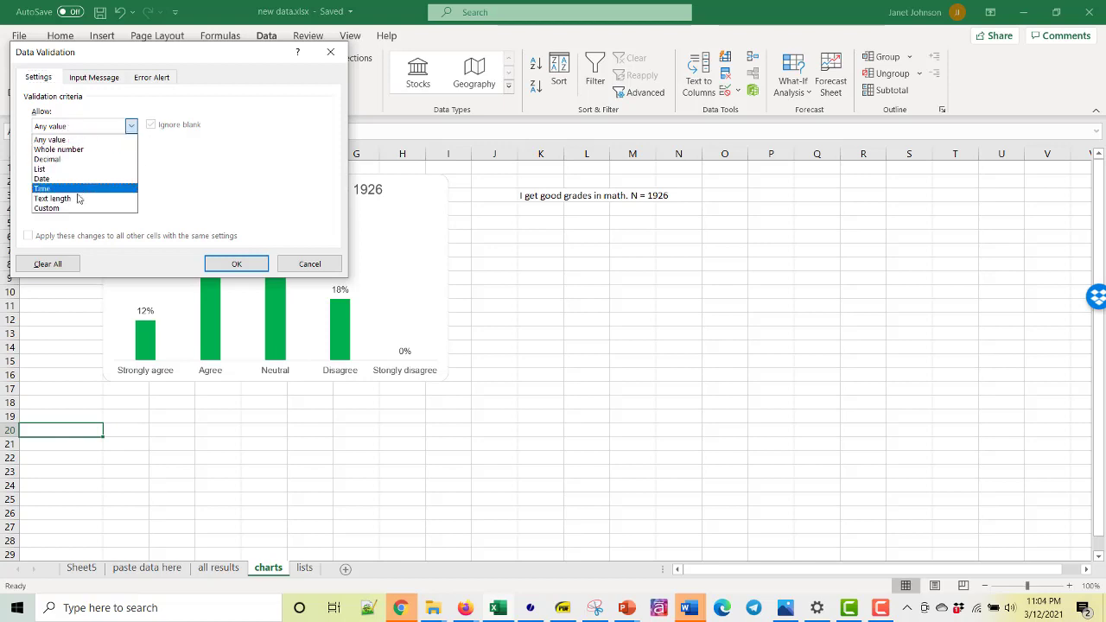
pyautogui.click(65, 169)
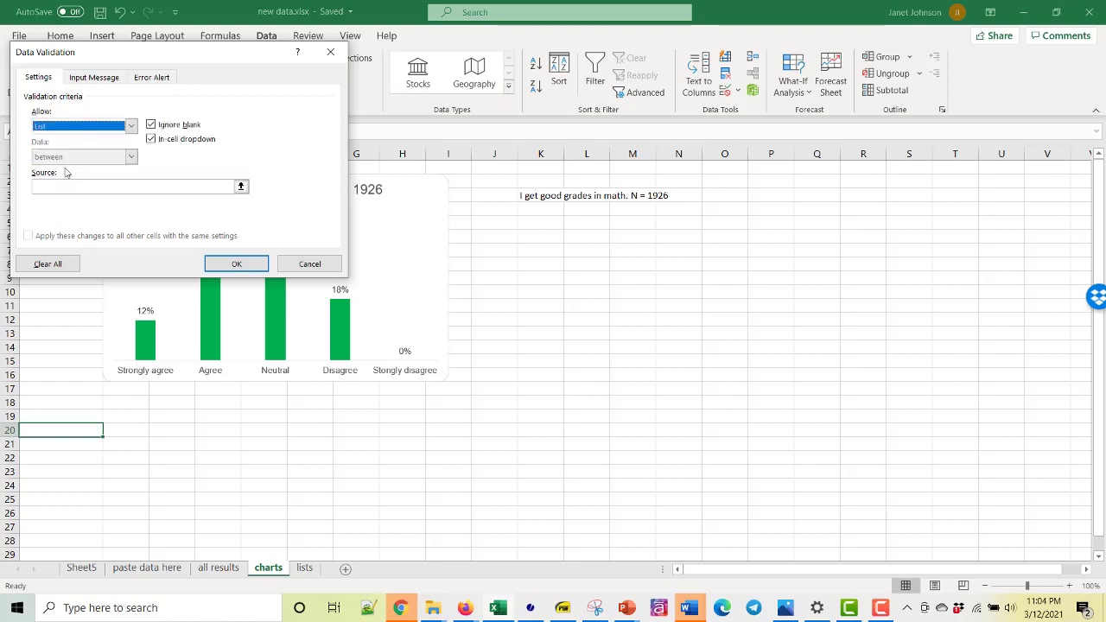
pyautogui.click(65, 188)
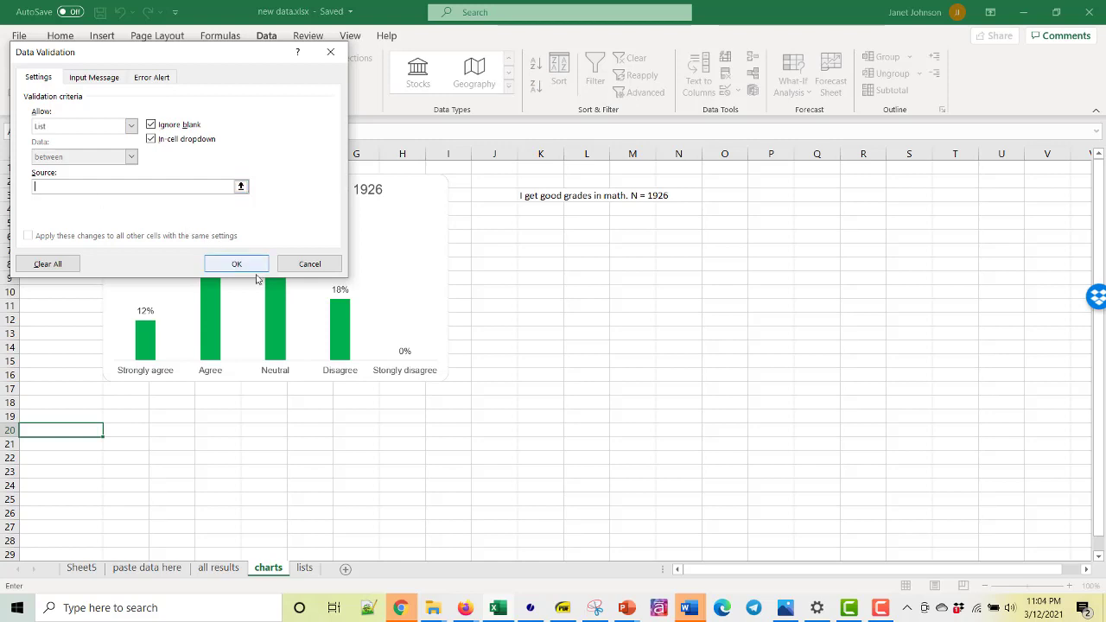
pyautogui.click(306, 570)
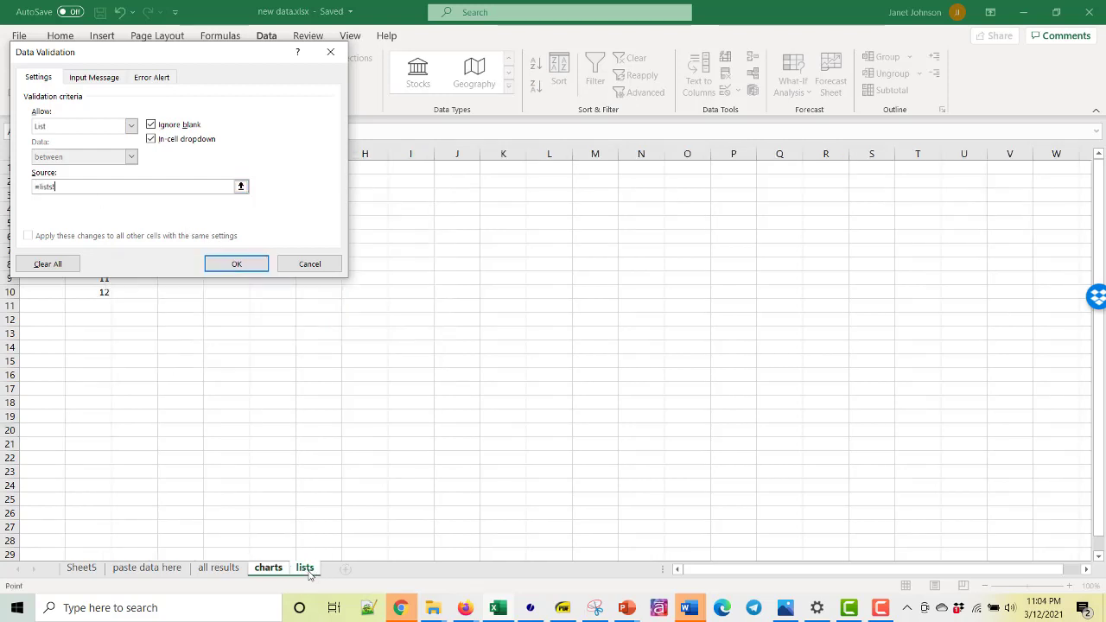
pyautogui.moveTo(218, 55); pyautogui.dragTo(701, 121)
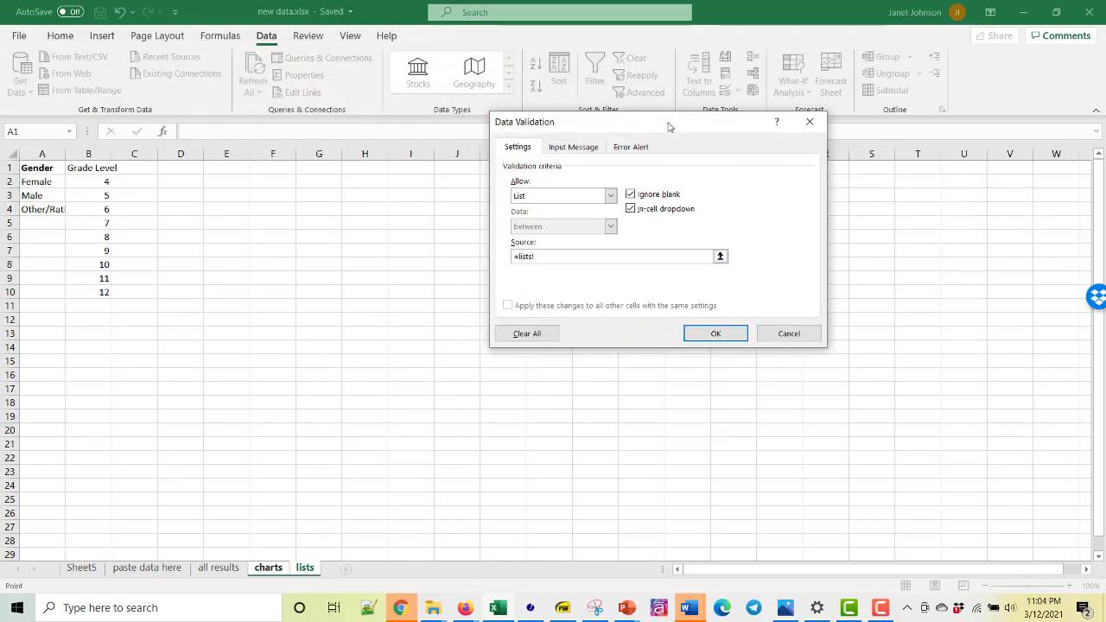
pyautogui.moveTo(35, 168); pyautogui.dragTo(44, 207)
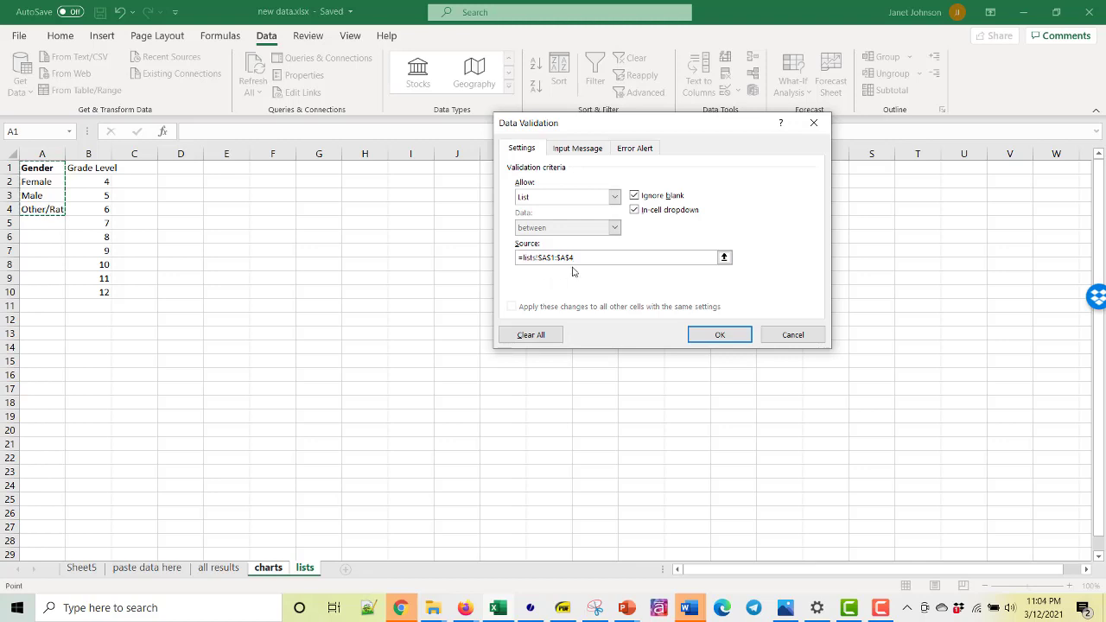
pyautogui.click(712, 337)
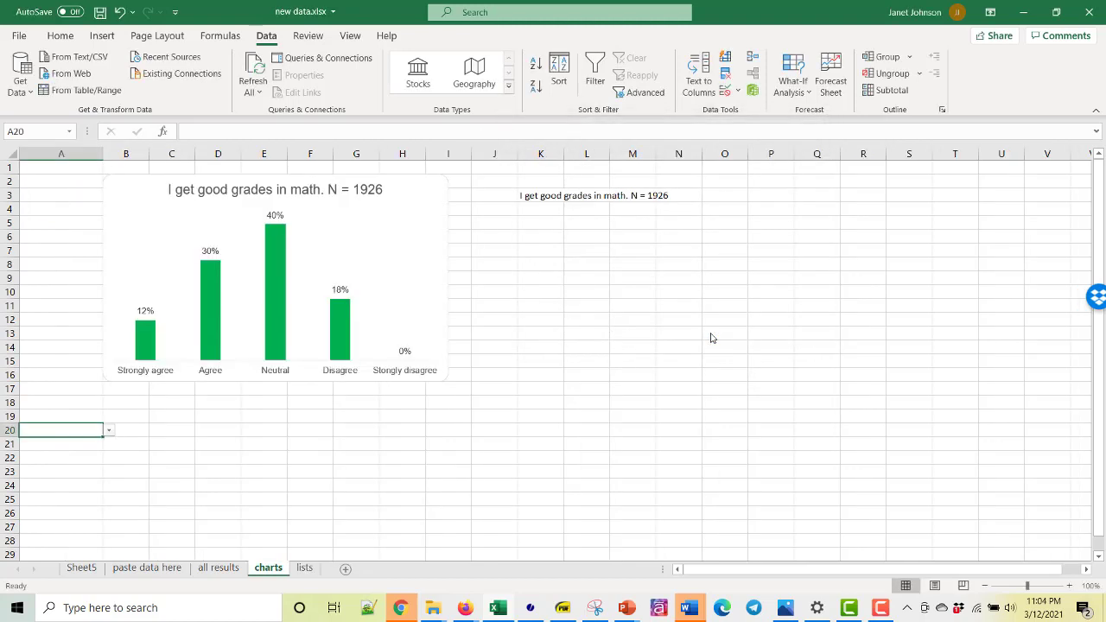
# - Test A20's dropdown by choosing Female, then set it back to Gender
pyautogui.click(109, 433)
pyautogui.click(106, 444)
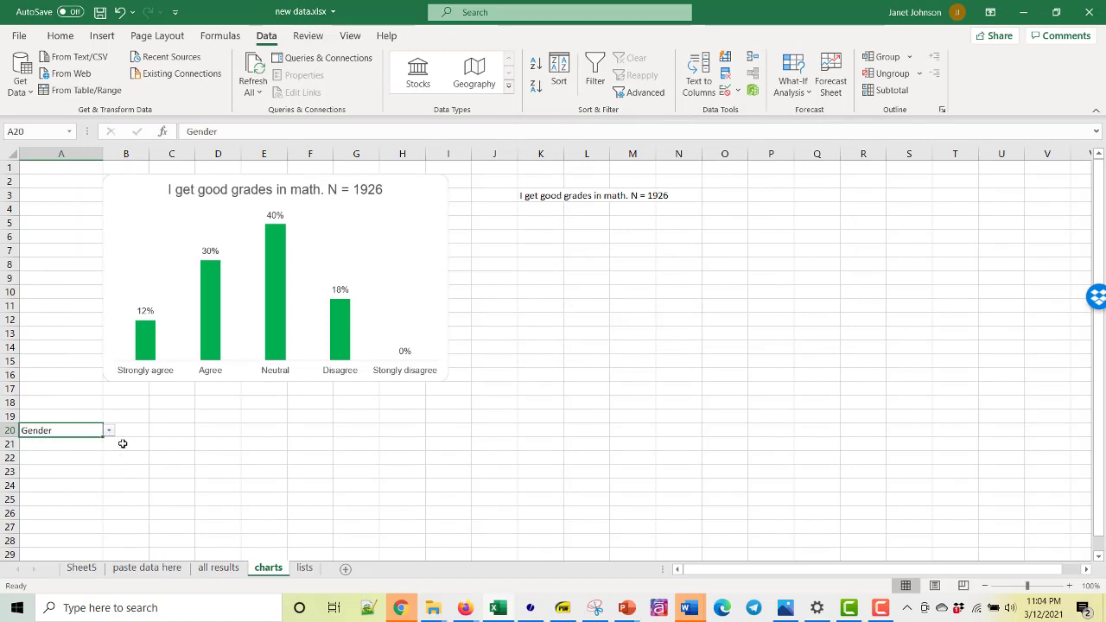
pyautogui.click(217, 457)
pyautogui.click(62, 430)
pyautogui.click(108, 432)
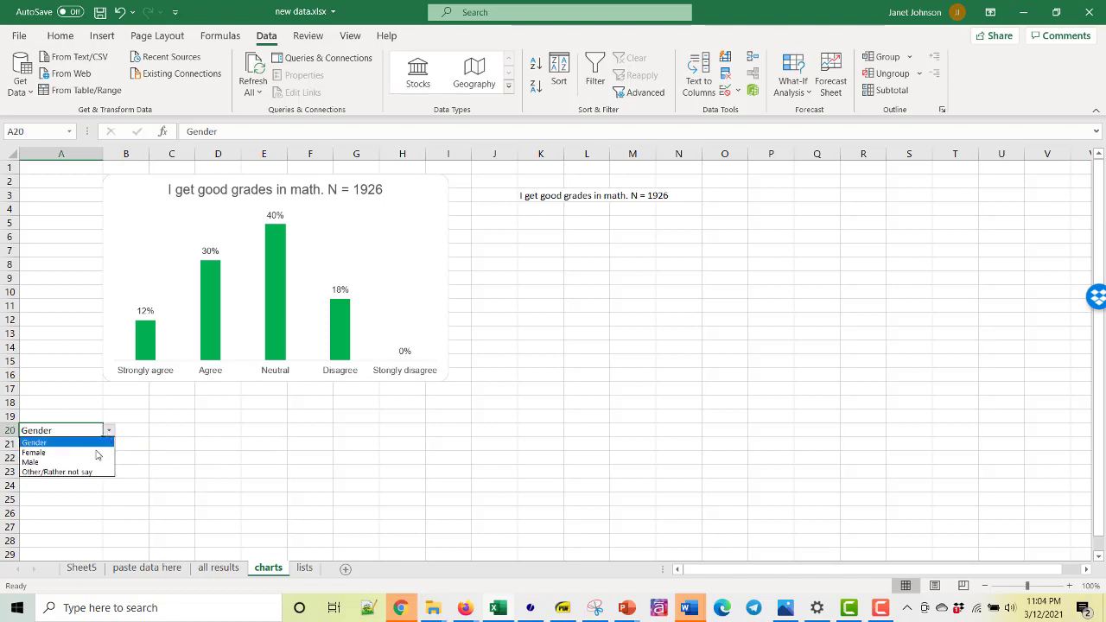
pyautogui.click(82, 454)
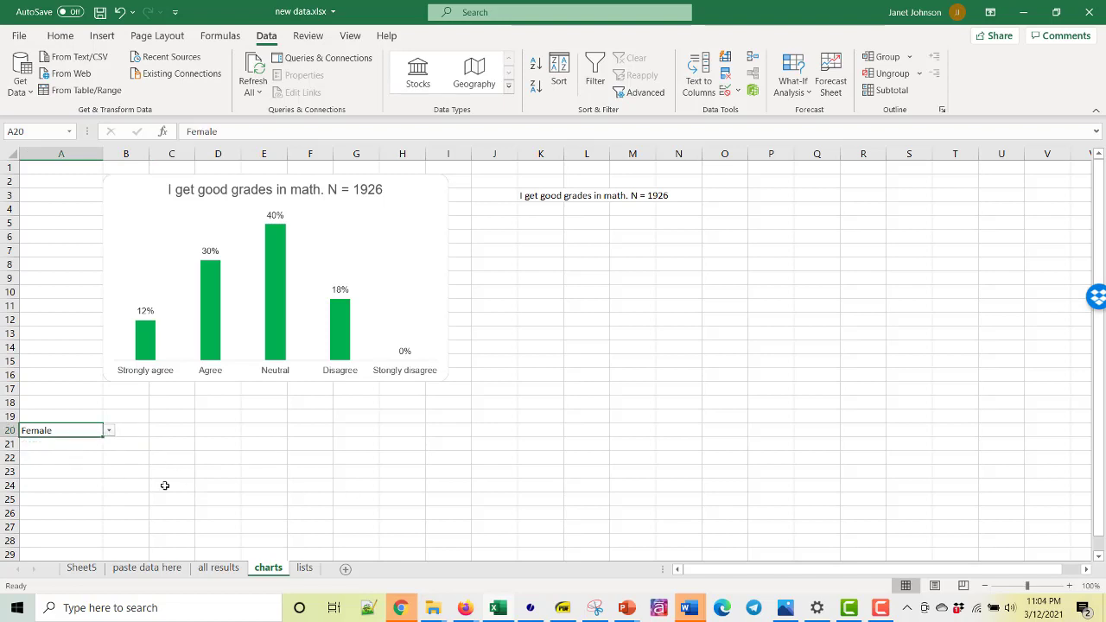
pyautogui.click(108, 432)
pyautogui.click(74, 445)
pyautogui.click(75, 448)
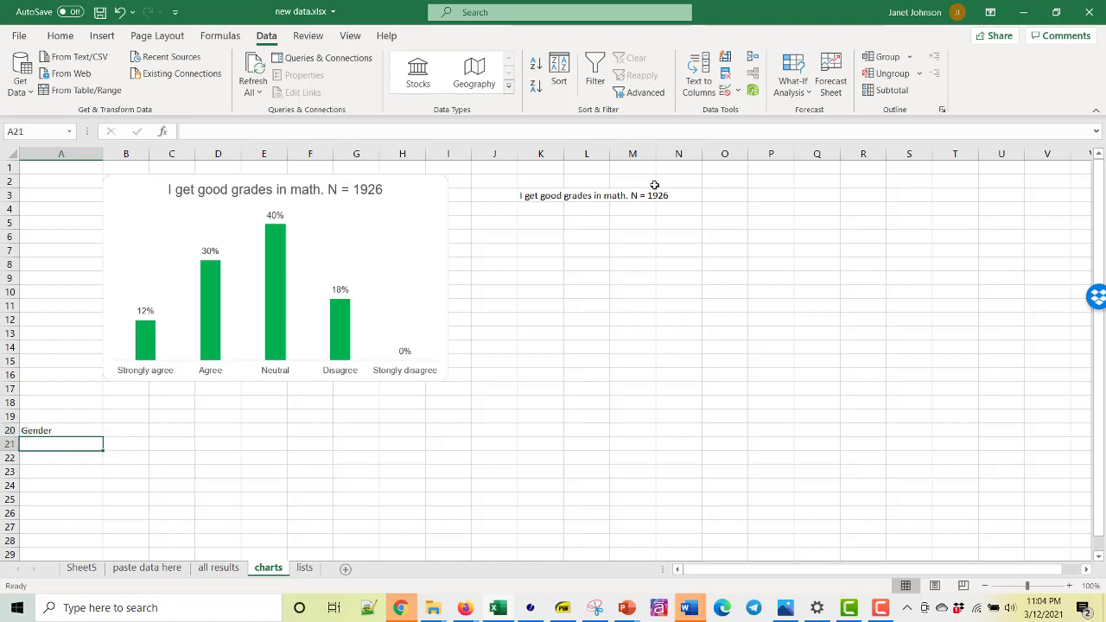
# - Give A21 a list validation with source =lists!$B$1:$B$10
pyautogui.click(724, 97)
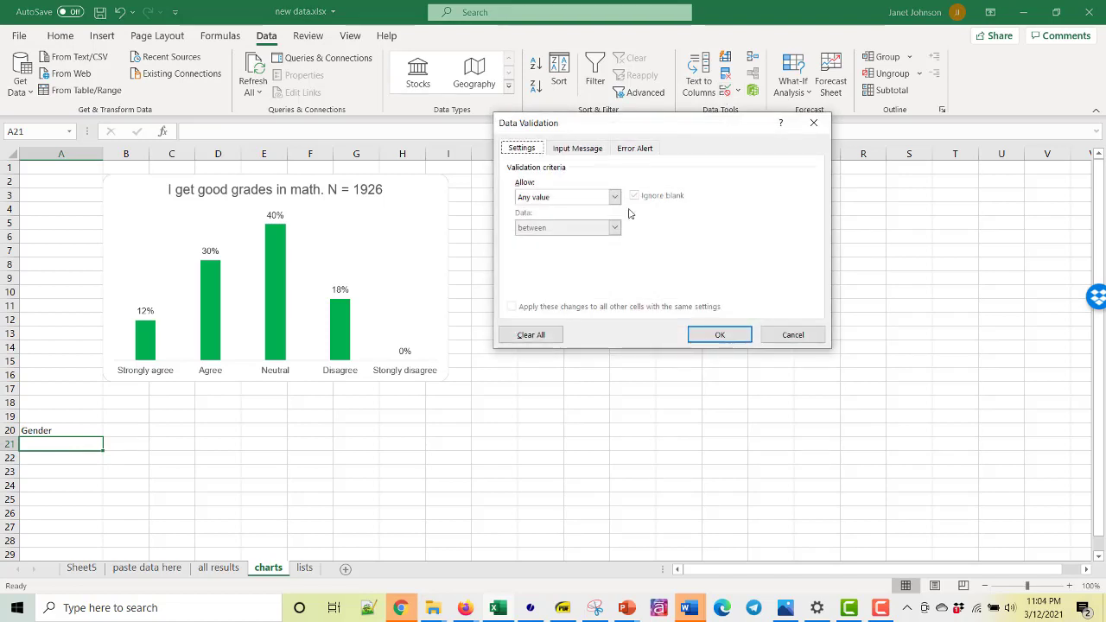
pyautogui.click(613, 198)
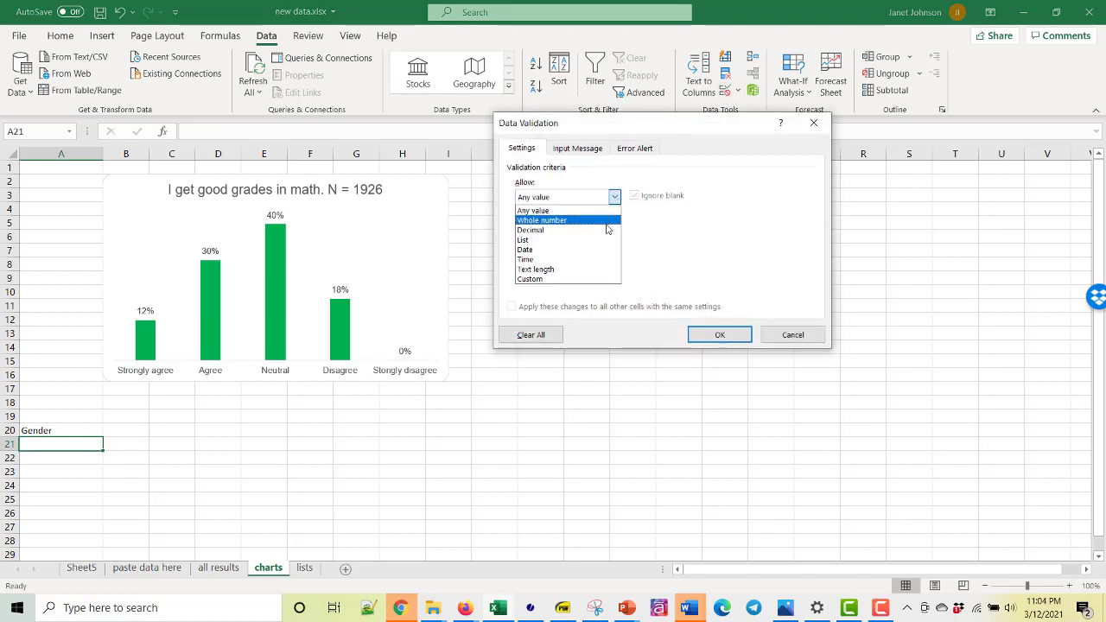
pyautogui.click(601, 239)
pyautogui.click(593, 257)
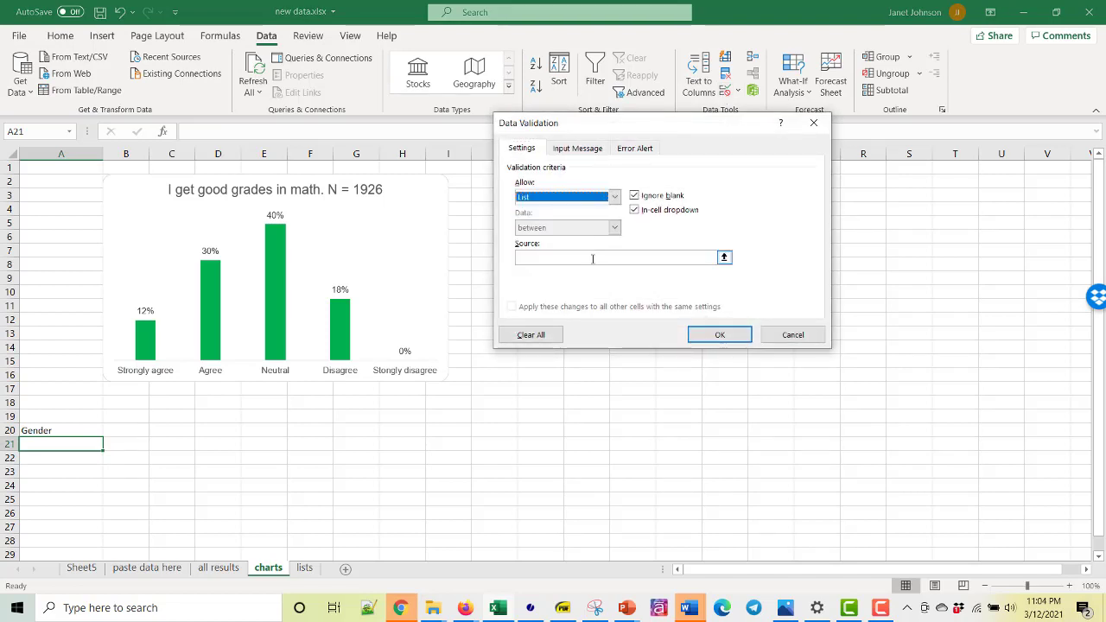
pyautogui.click(305, 568)
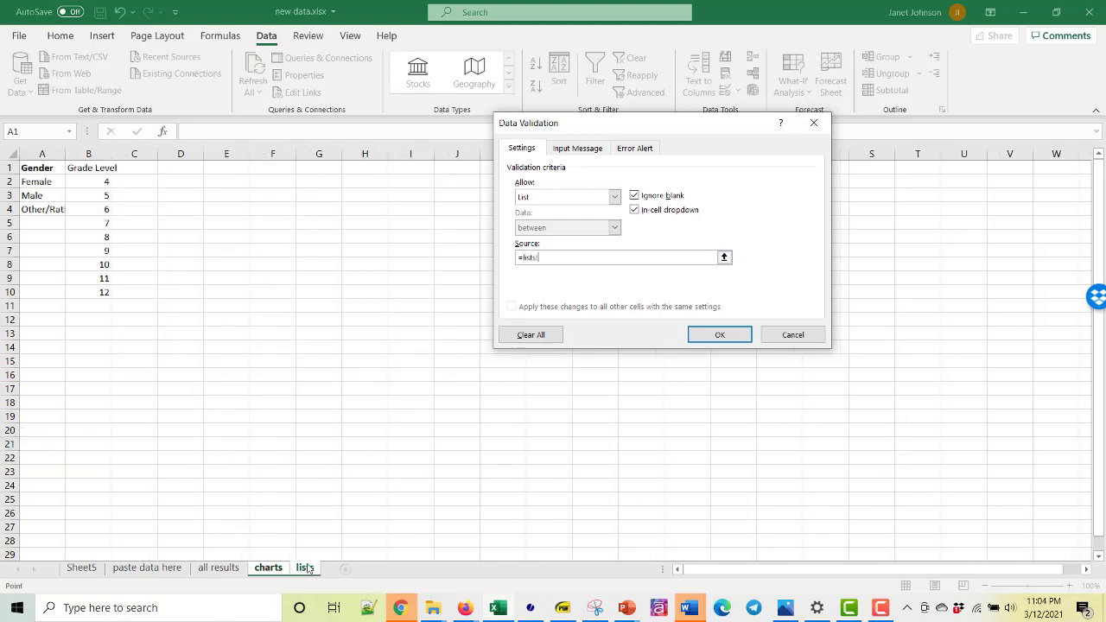
pyautogui.moveTo(81, 169); pyautogui.dragTo(73, 292)
pyautogui.click(722, 334)
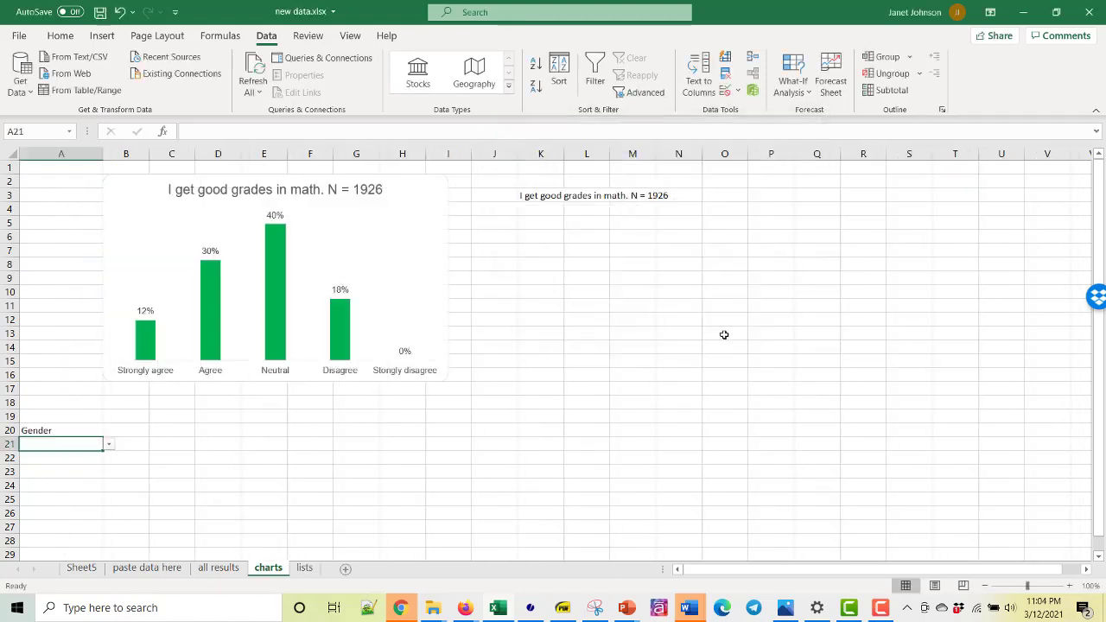
# - Choose Grade Level from A21's dropdown and check the A20 and A21 selections
pyautogui.click(108, 444)
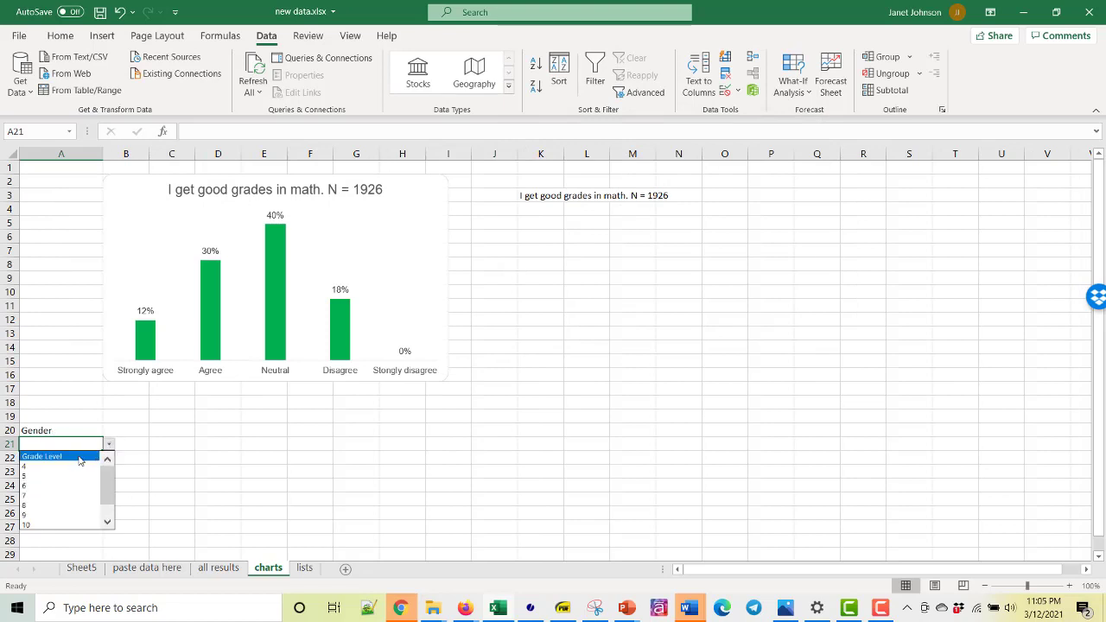
pyautogui.click(79, 456)
pyautogui.click(171, 468)
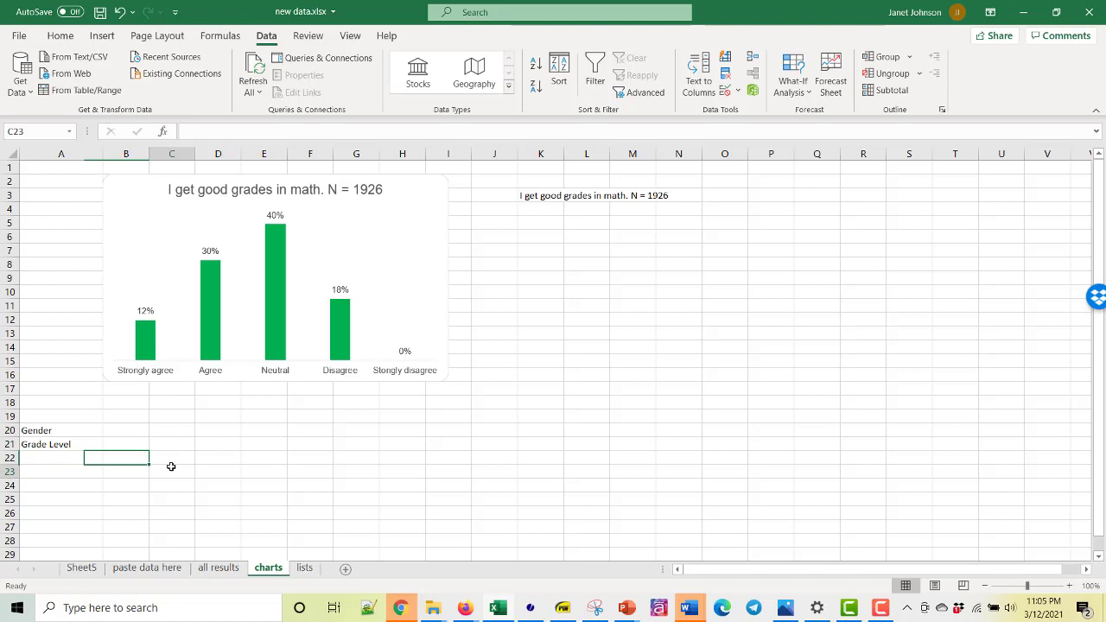
pyautogui.click(67, 431)
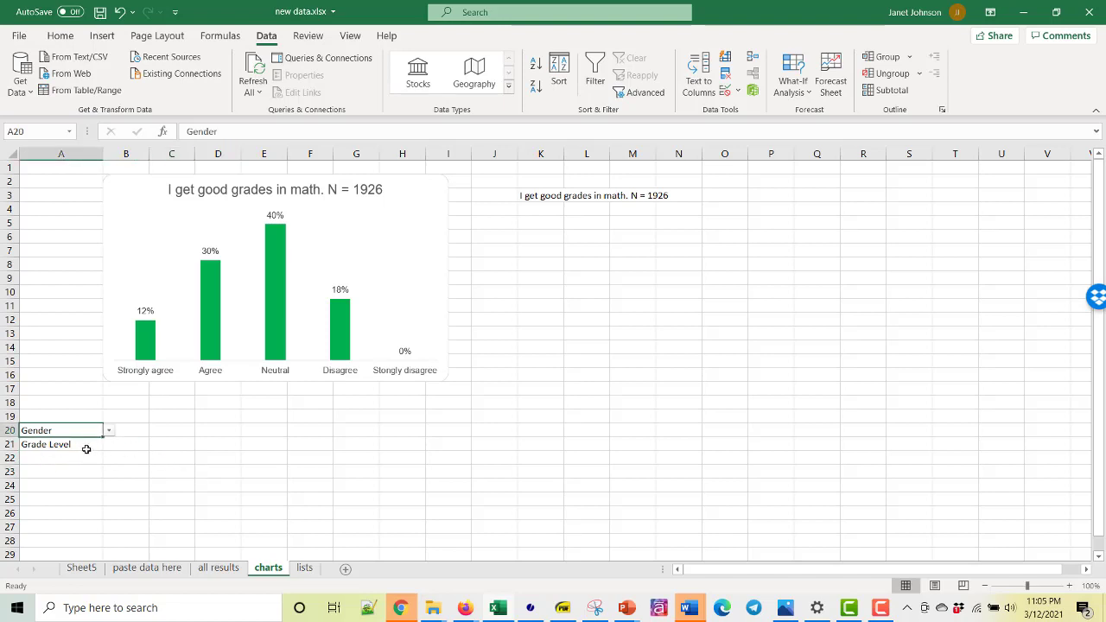
pyautogui.click(86, 447)
pyautogui.click(80, 429)
pyautogui.moveTo(193, 459); pyautogui.dragTo(211, 463)
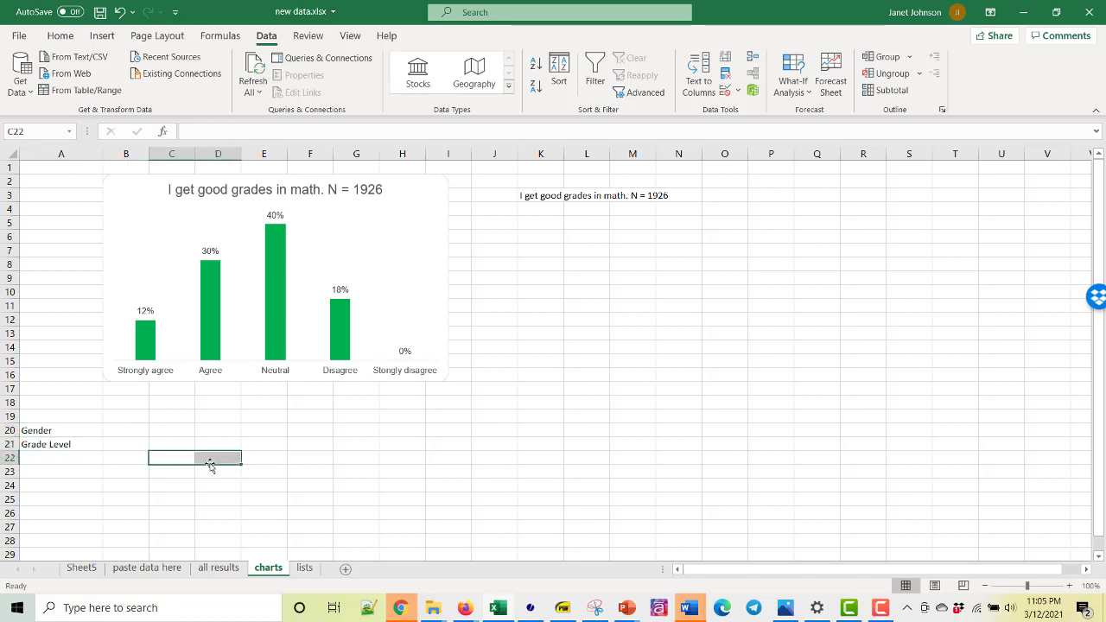
# - Select C21 beside Strongly agree, then bring up the all results summary sheet
pyautogui.click(468, 491)
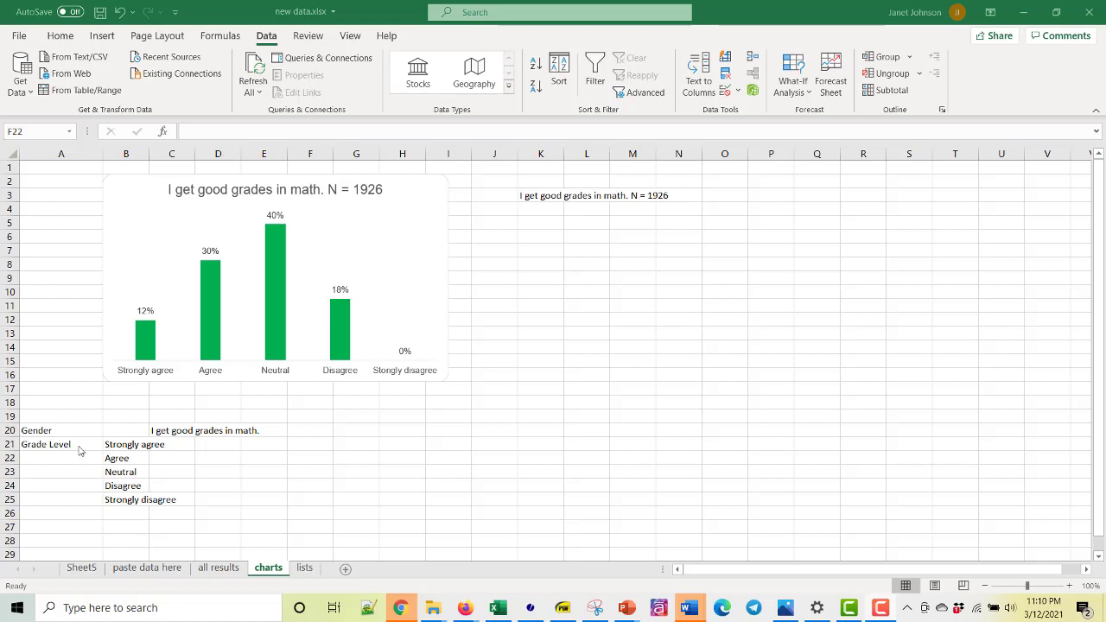
pyautogui.click(178, 446)
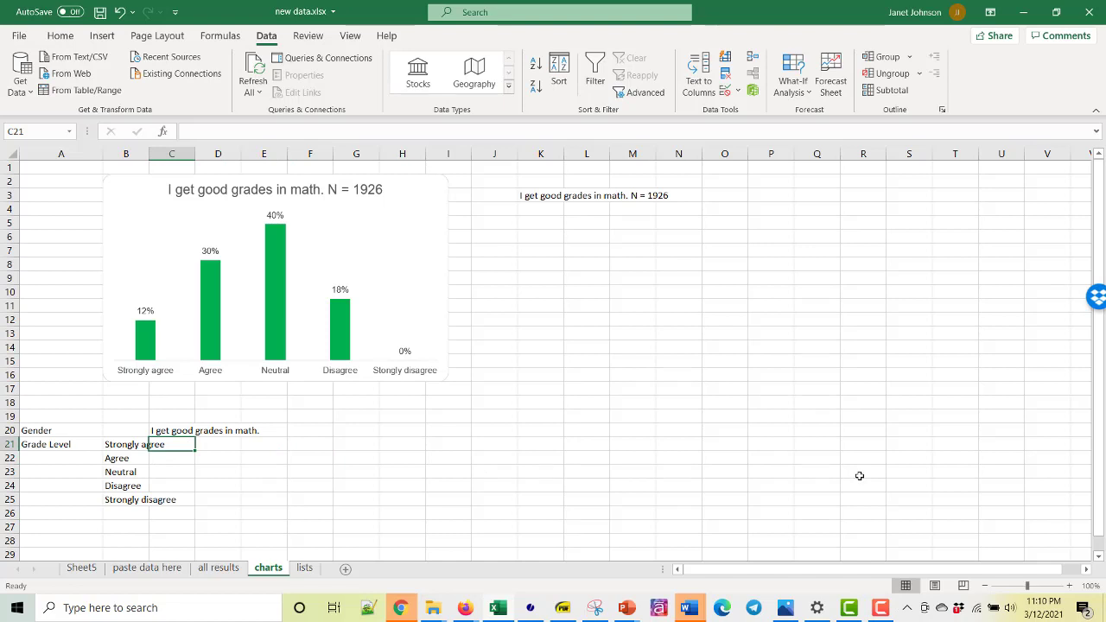
pyautogui.click(217, 569)
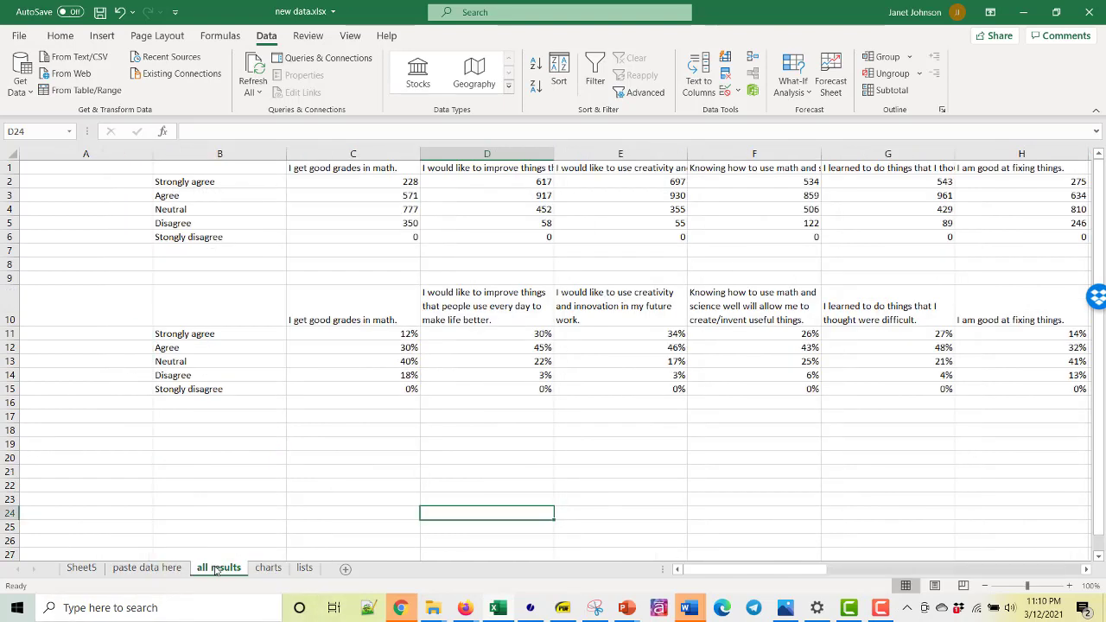
# - Inspect the COUNTIF formula in C2 on all results, then return to charts
pyautogui.click(380, 183)
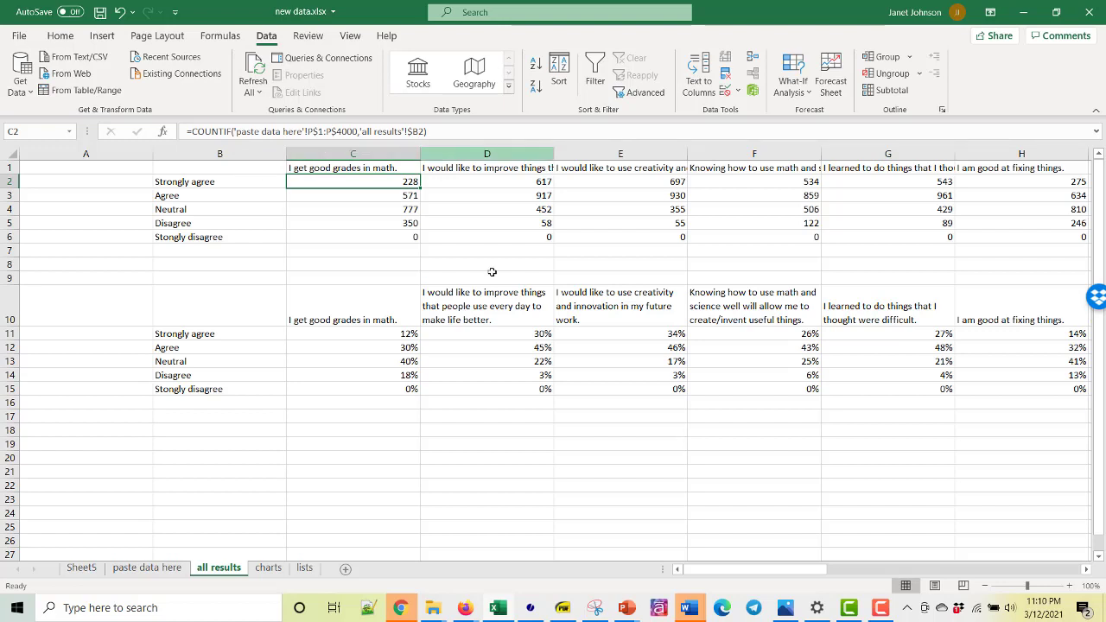
pyautogui.click(268, 567)
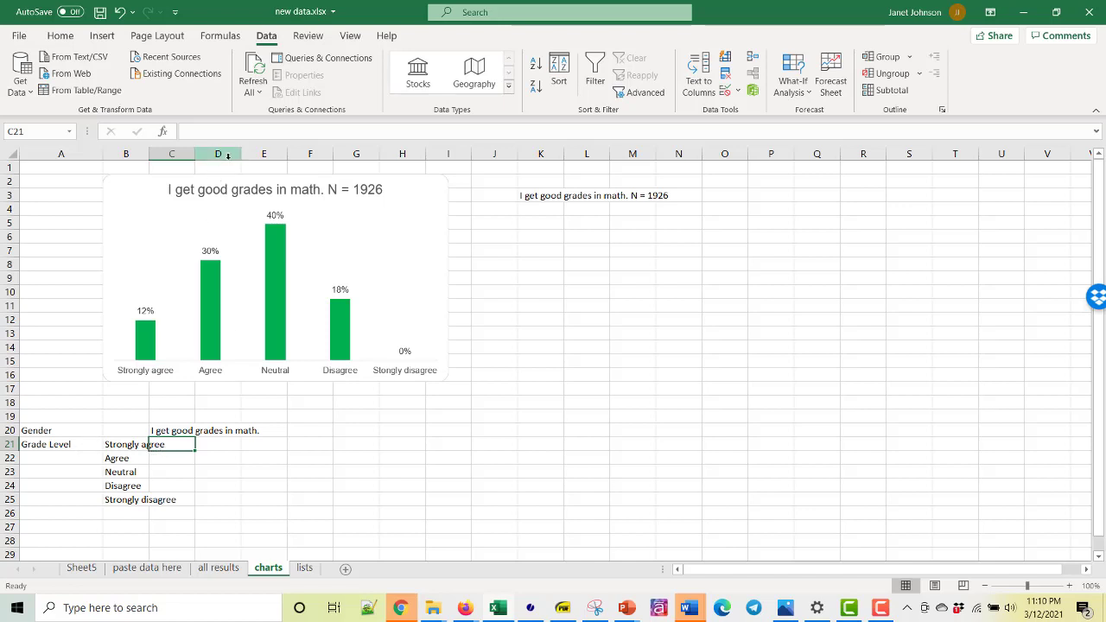
# - Start C21's COUNTIFS with range 'paste data here'!P1:P4000 and criterion charts!B21
pyautogui.click(258, 130)
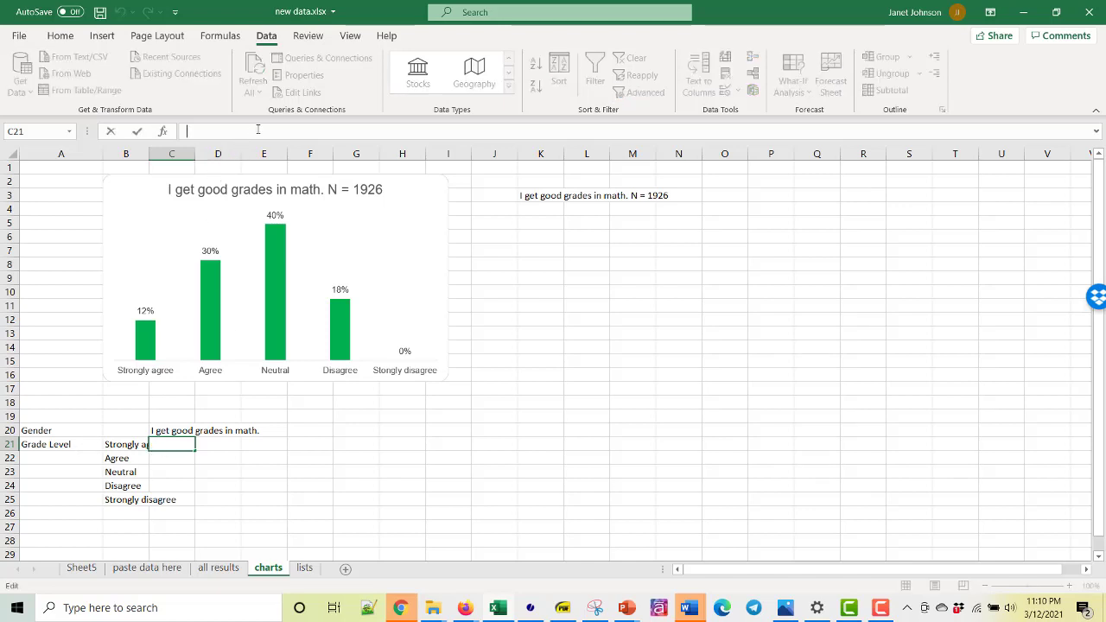
pyautogui.write('=countifs')
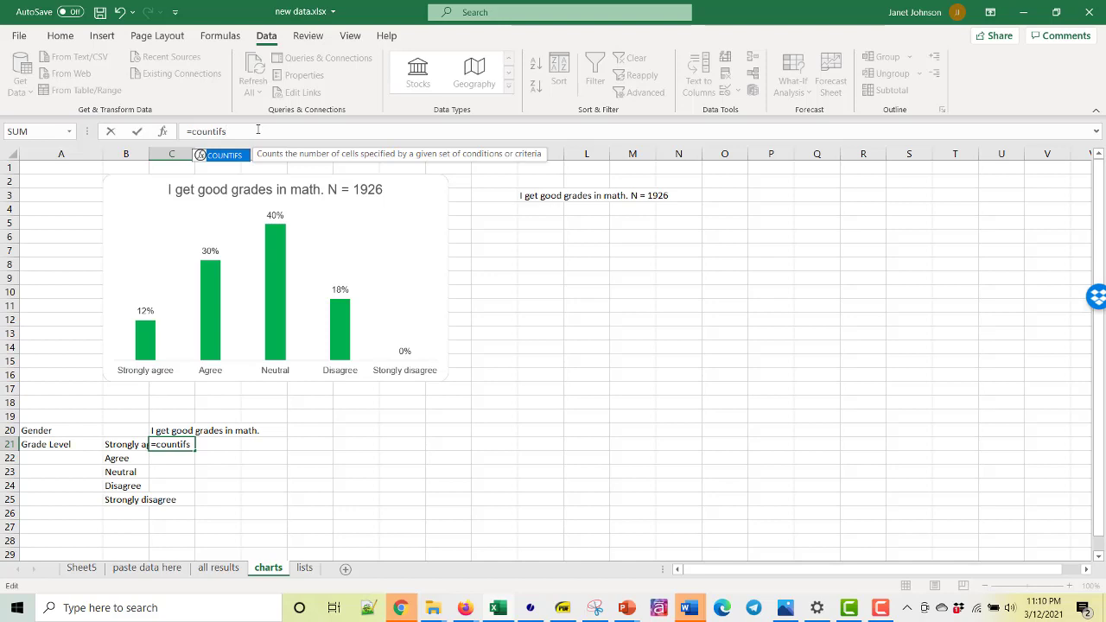
pyautogui.write('(')
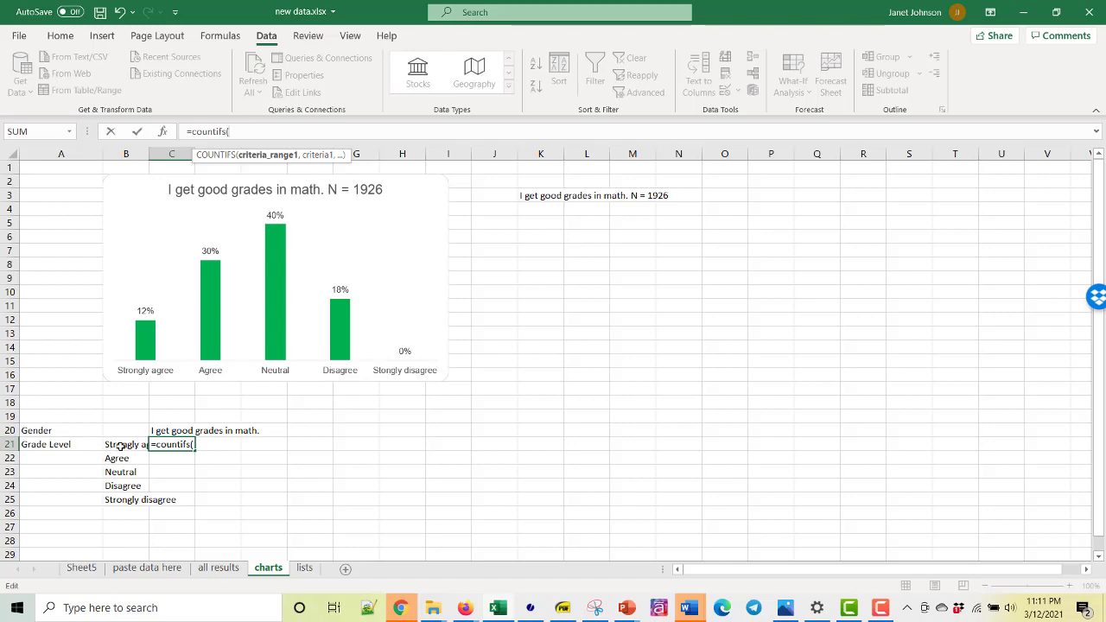
pyautogui.click(147, 568)
pyautogui.moveTo(560, 169); pyautogui.dragTo(548, 272)
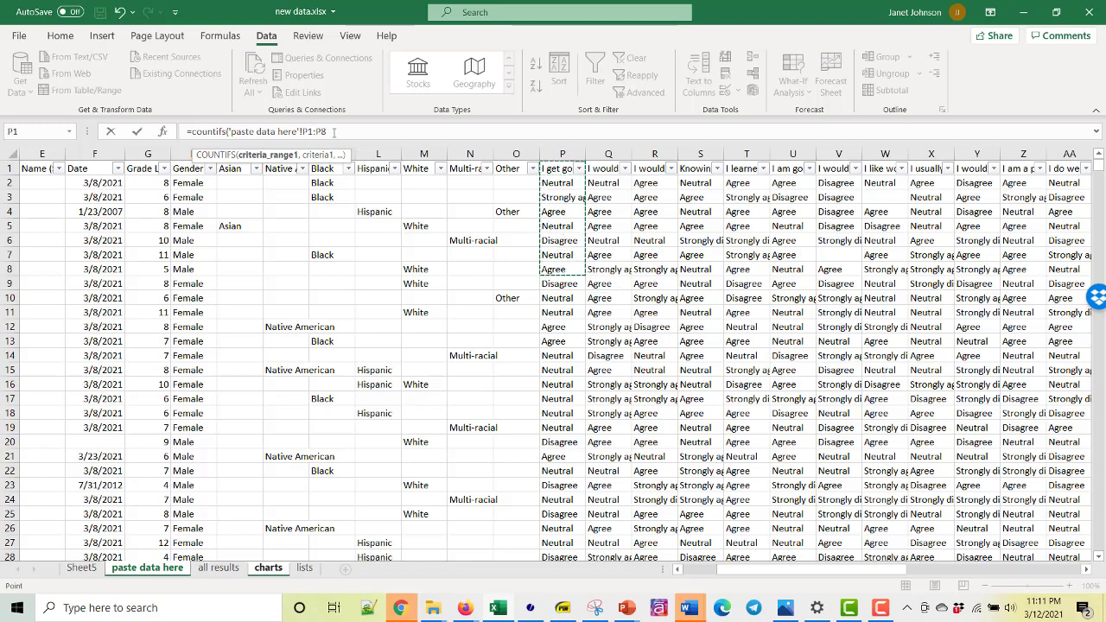
pyautogui.press('F2')
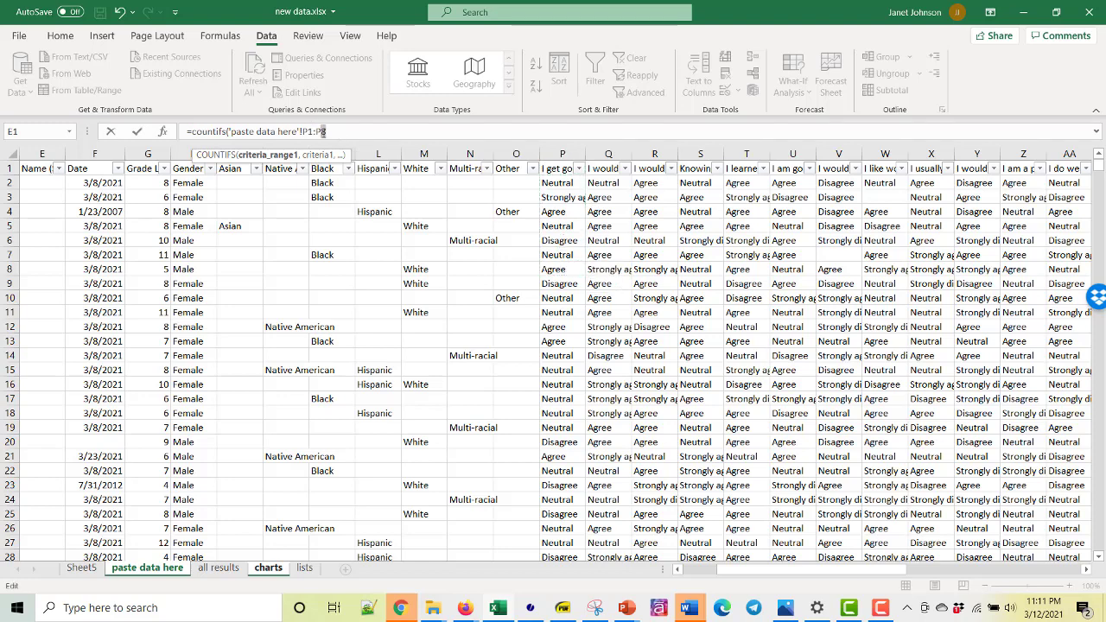
pyautogui.press('BackSpace')
pyautogui.write('4000,')
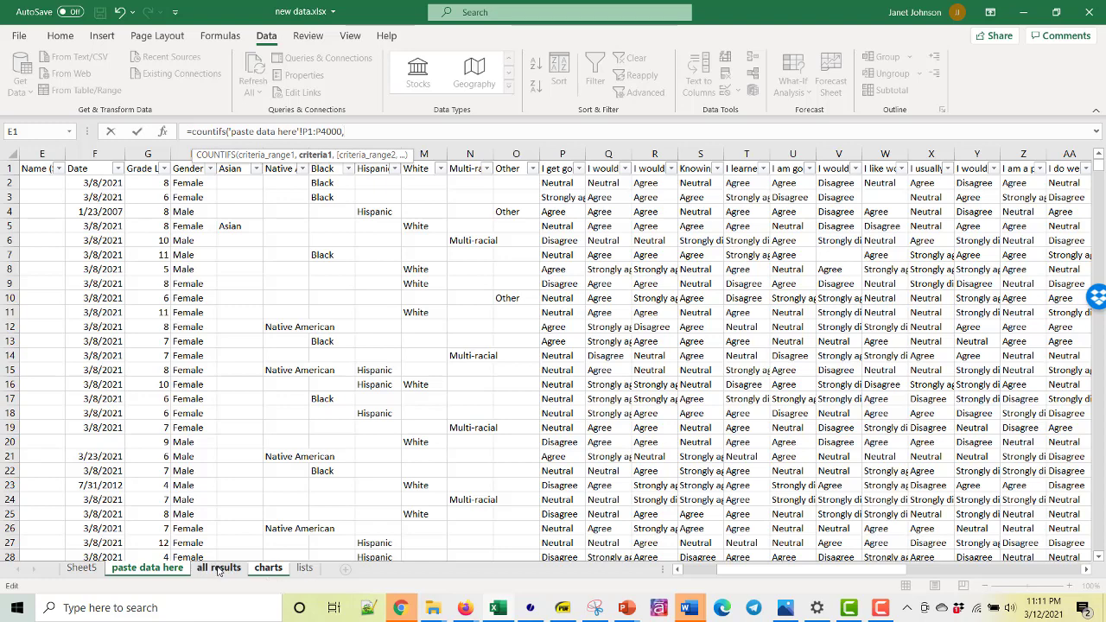
pyautogui.click(262, 569)
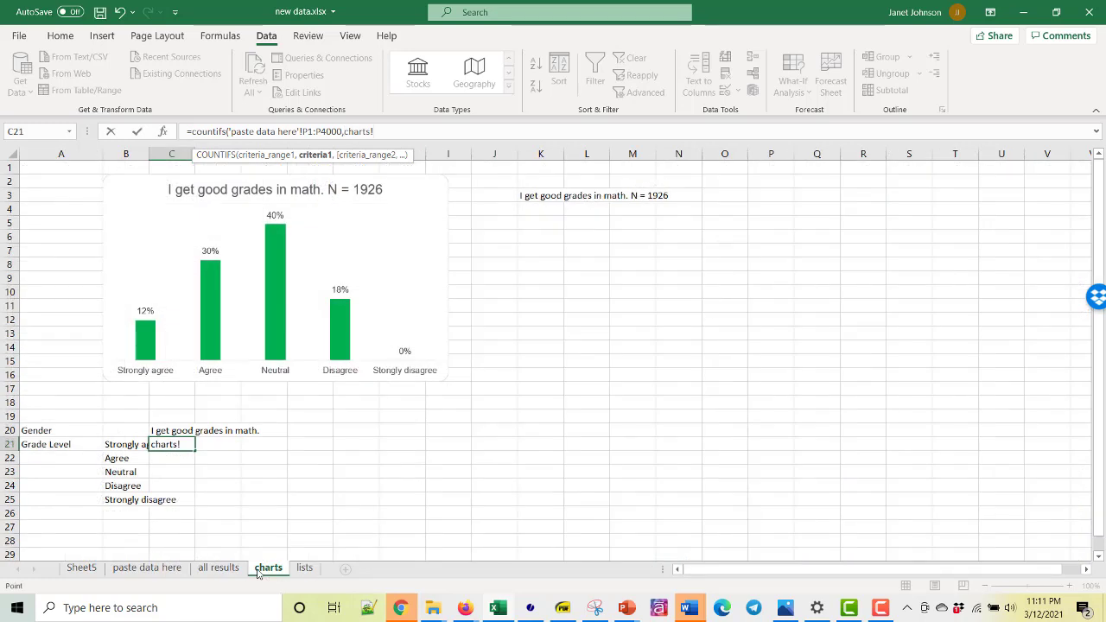
pyautogui.click(125, 445)
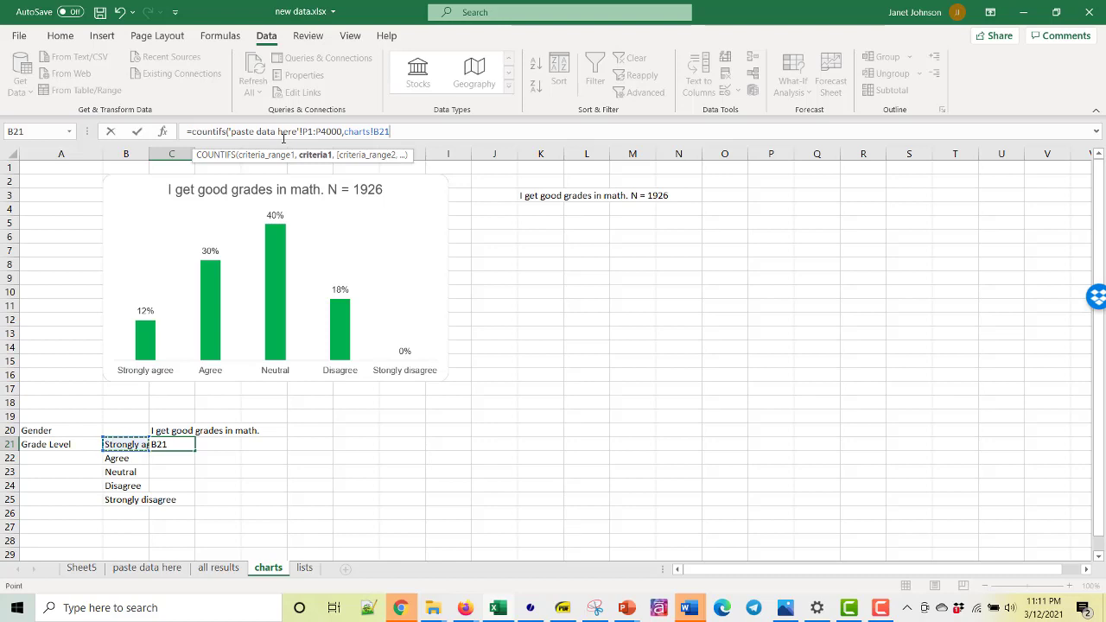
pyautogui.write(',')
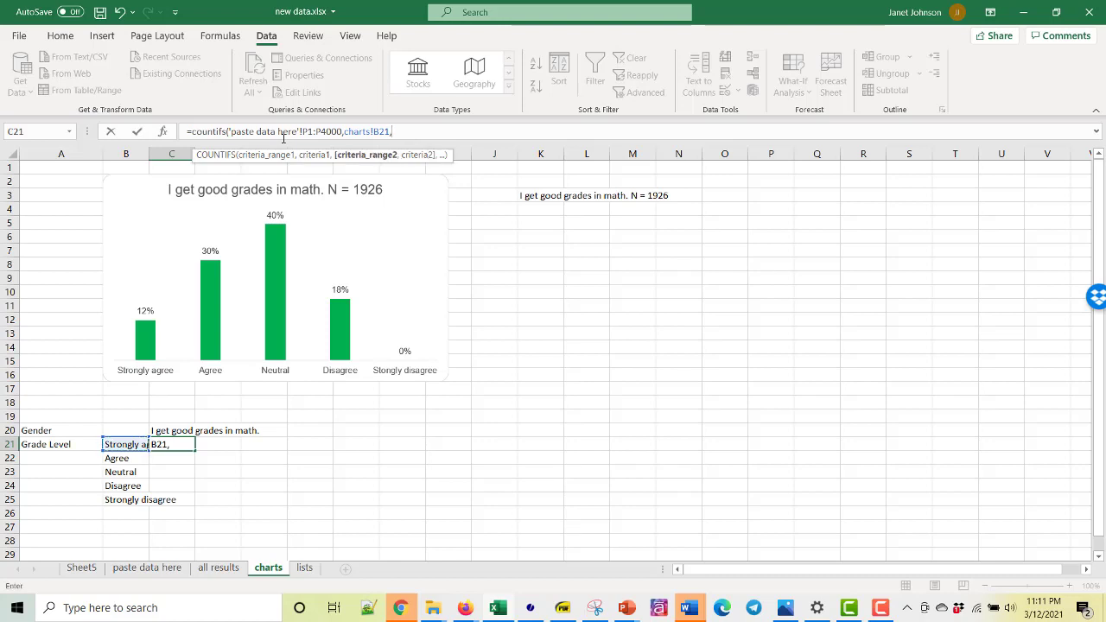
# - Add the Gender column range 'paste data here'!H1:H4000 to the COUNTIFS formula
pyautogui.click(147, 567)
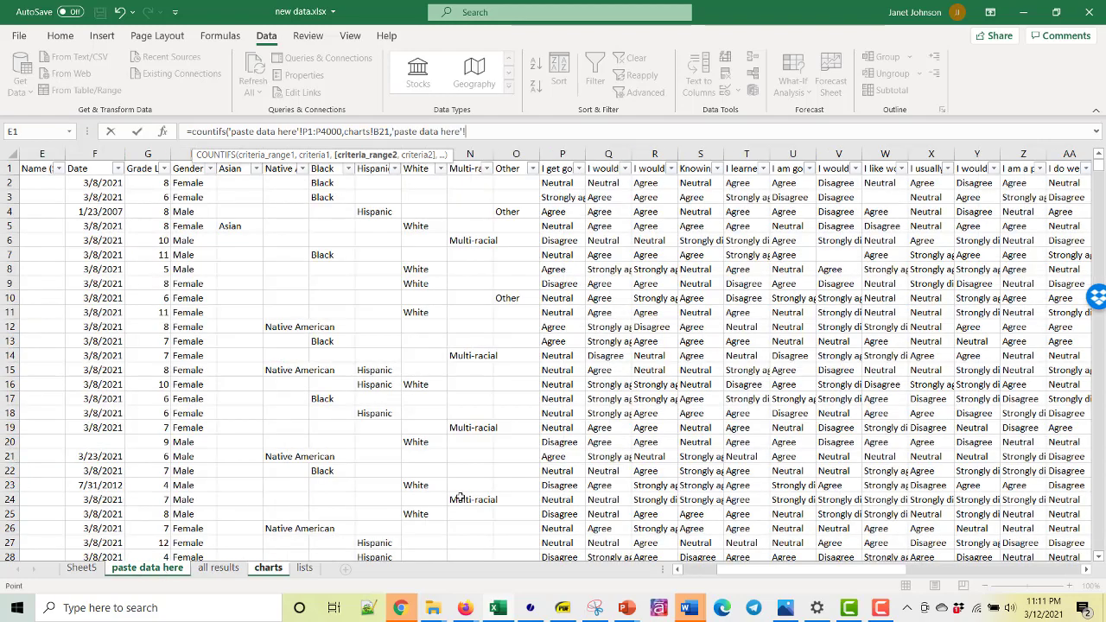
pyautogui.click(188, 169)
pyautogui.moveTo(188, 169); pyautogui.dragTo(191, 211)
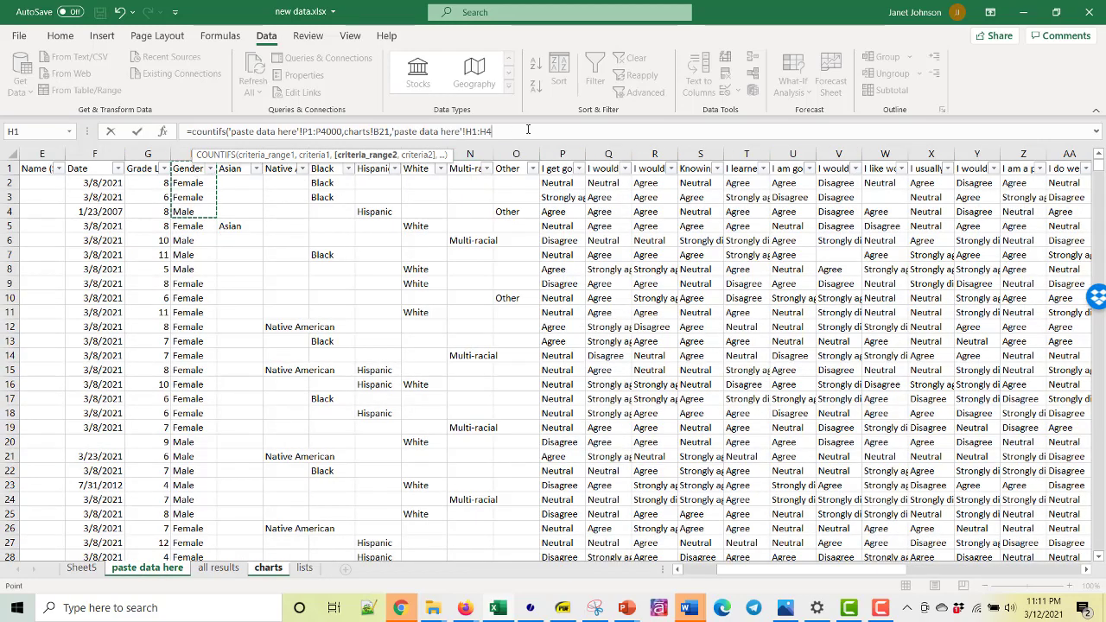
pyautogui.write('000')
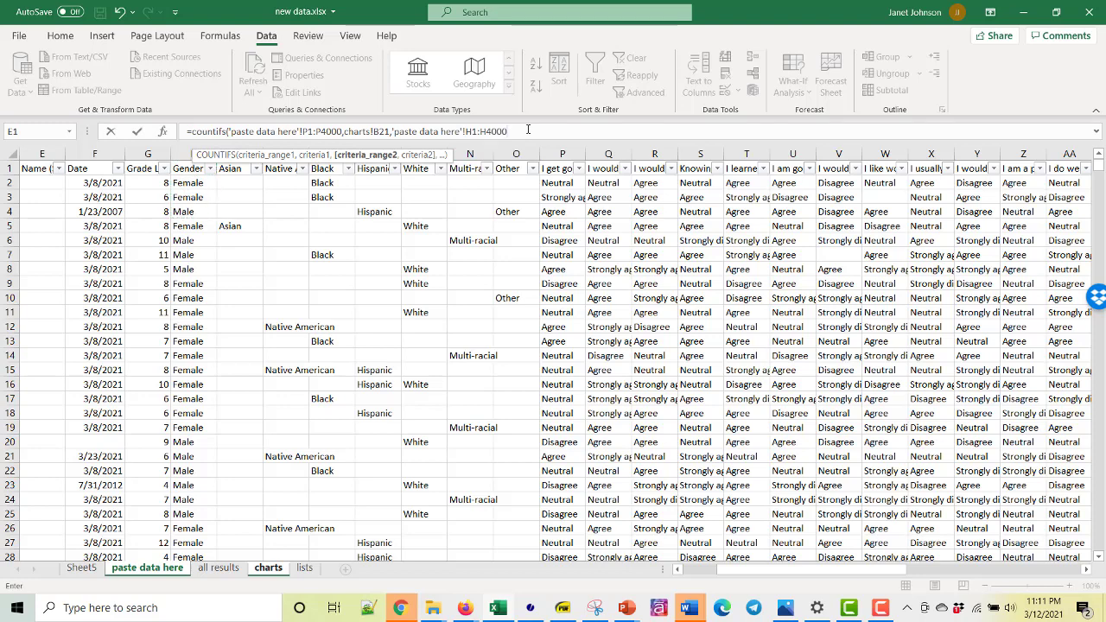
# - Anchor the ranges as P$1:P$4000 and H$1:H$4000, and add charts!A20 as criterion
pyautogui.click(307, 131)
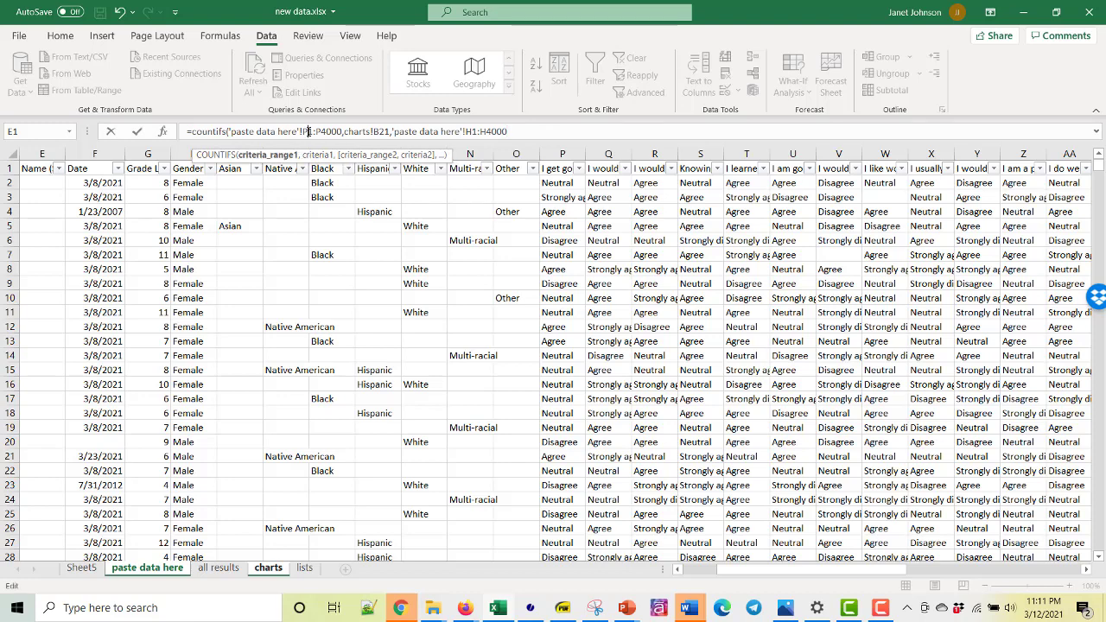
pyautogui.write('2')
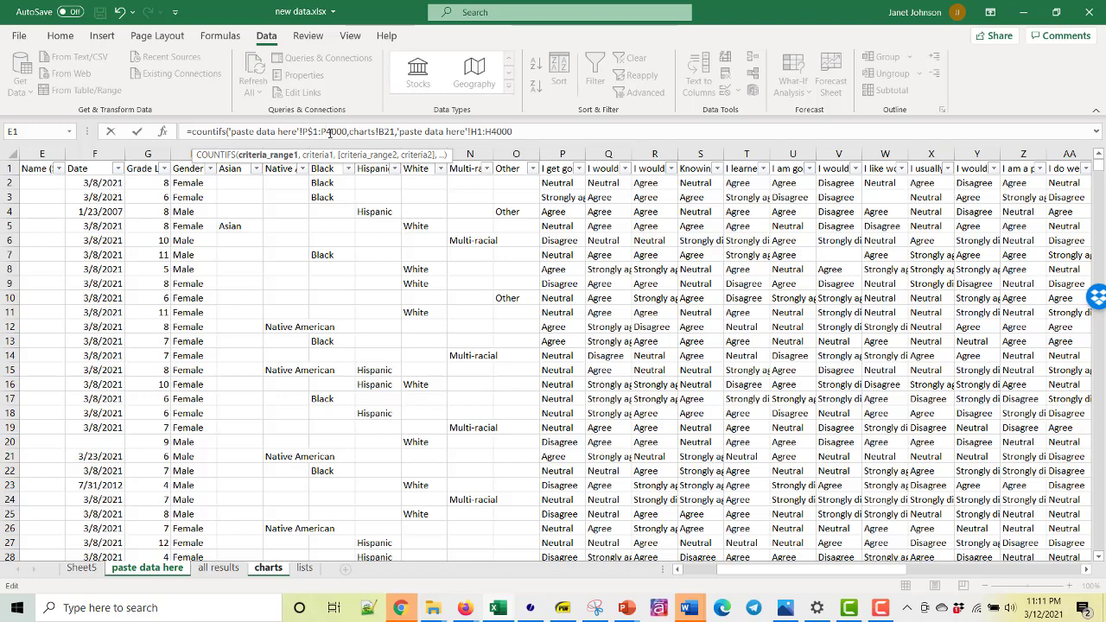
pyautogui.write('$')
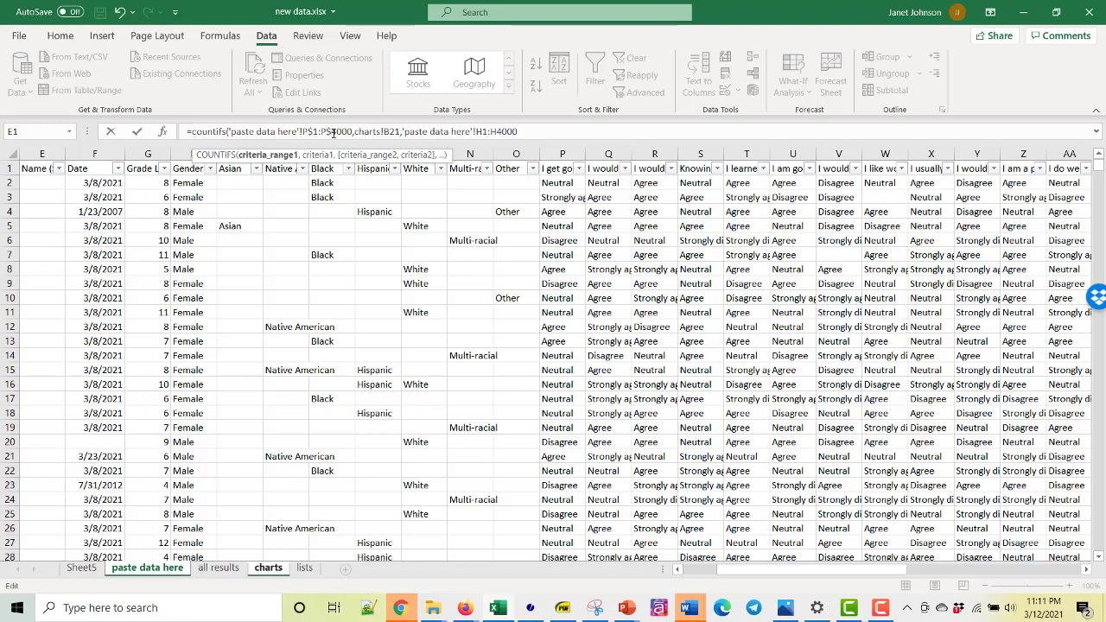
pyautogui.click(484, 132)
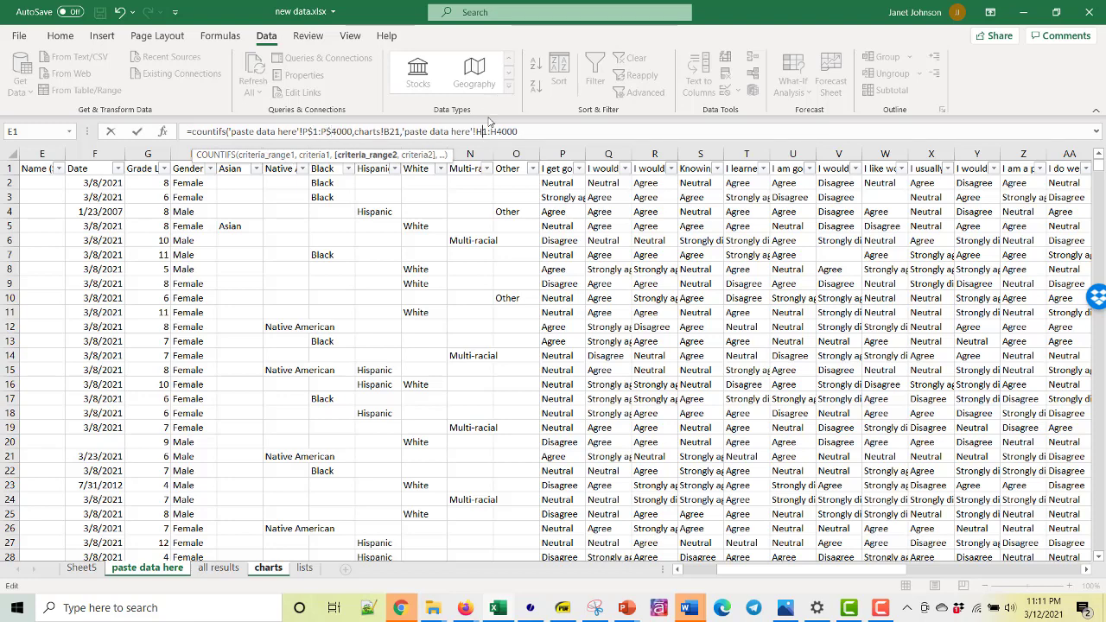
pyautogui.write('$')
pyautogui.click(505, 131)
pyautogui.write('$4000,')
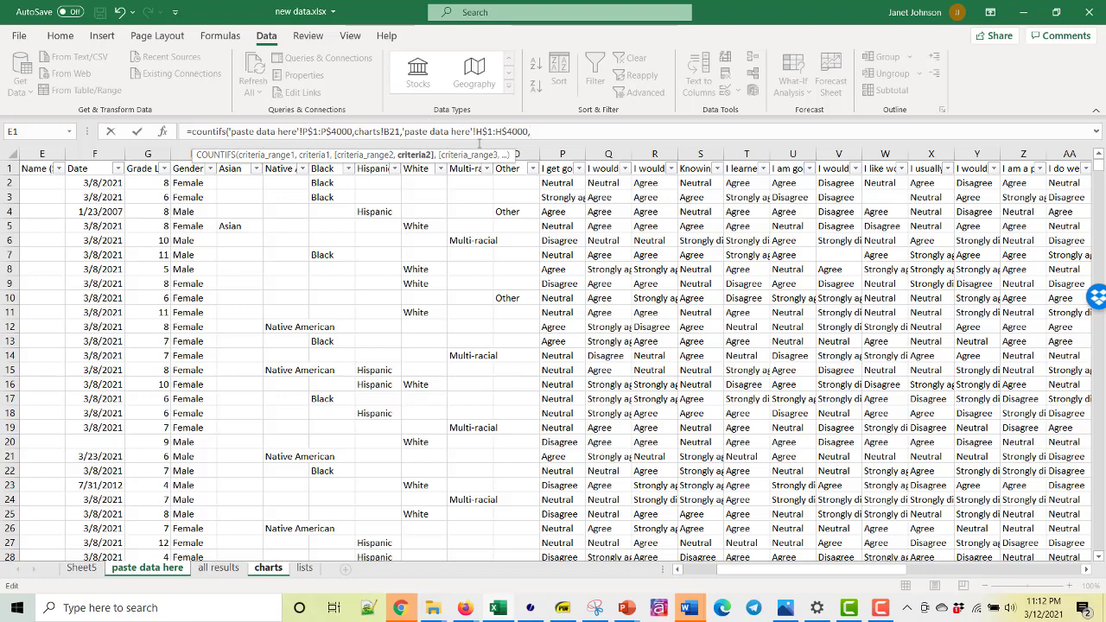
pyautogui.click(279, 571)
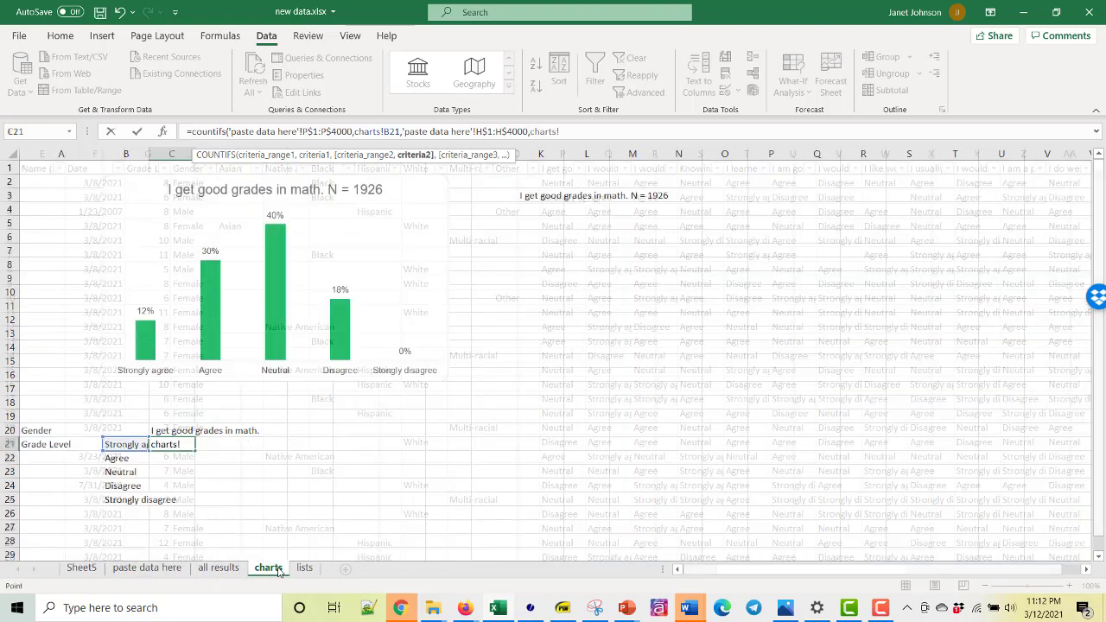
pyautogui.click(77, 431)
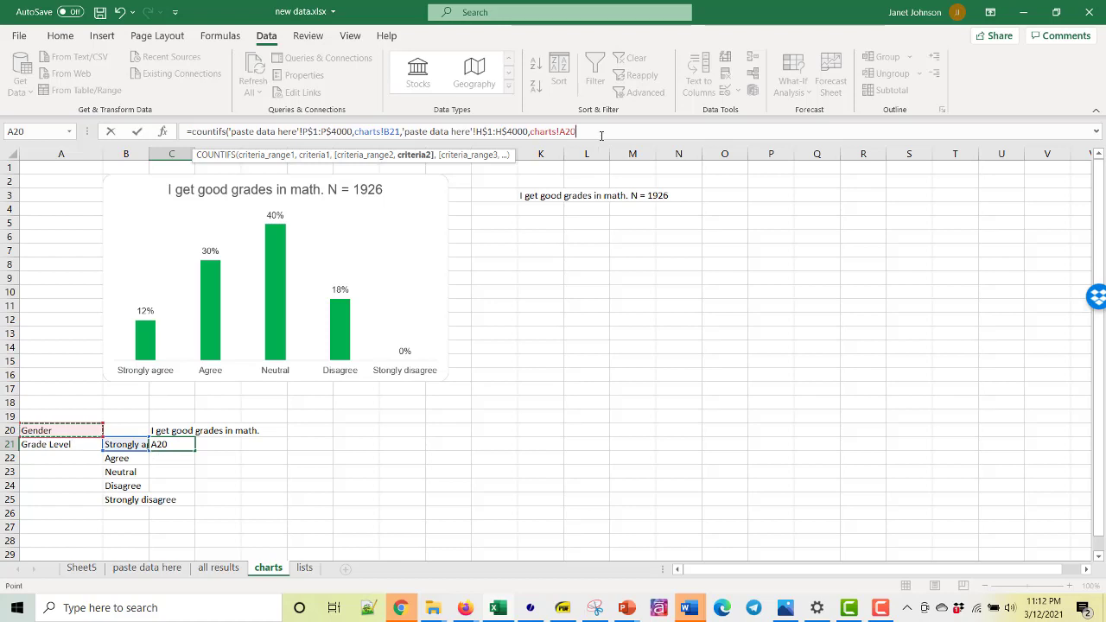
pyautogui.write(',')
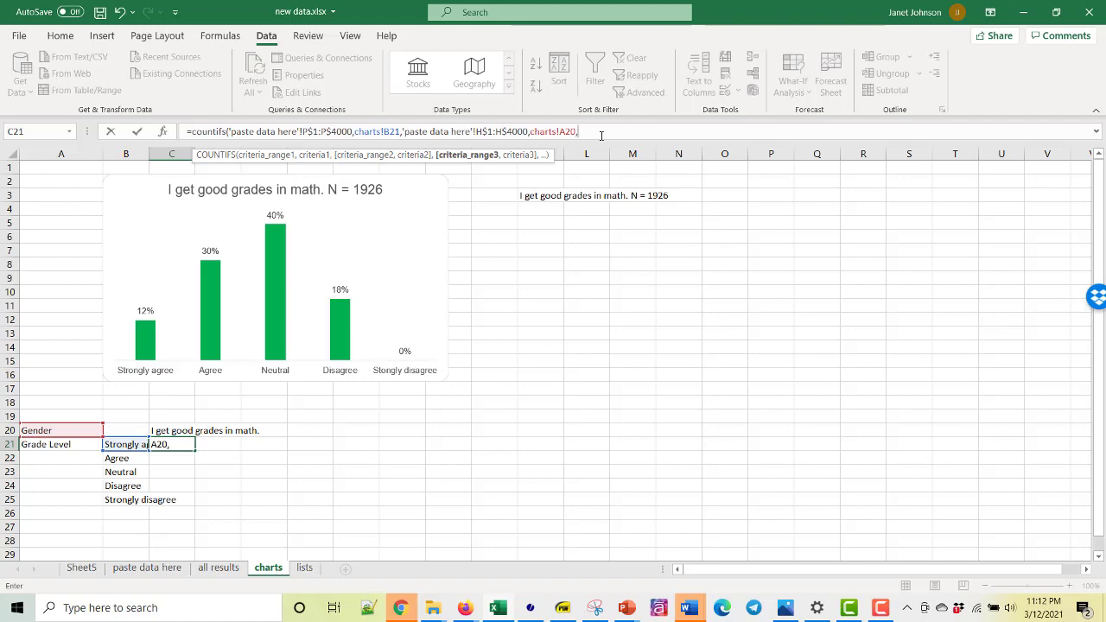
# - Finish C21's COUNTIFS with the Grade Level condition 'paste data here'!G$1:G$4000 matching A21
pyautogui.click(146, 570)
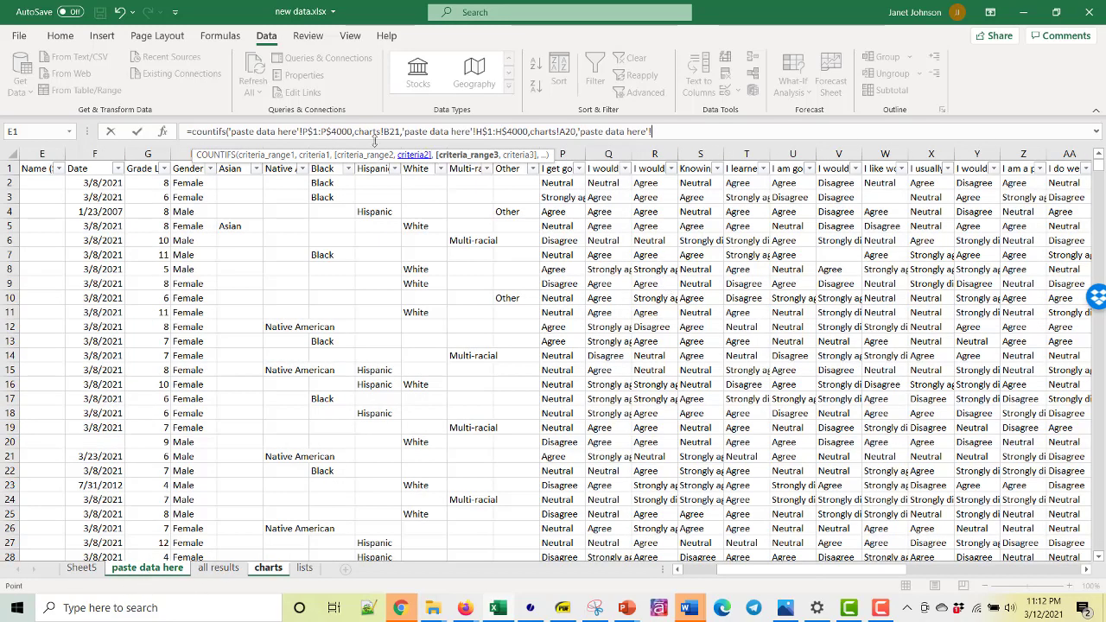
pyautogui.moveTo(143, 169); pyautogui.dragTo(147, 226)
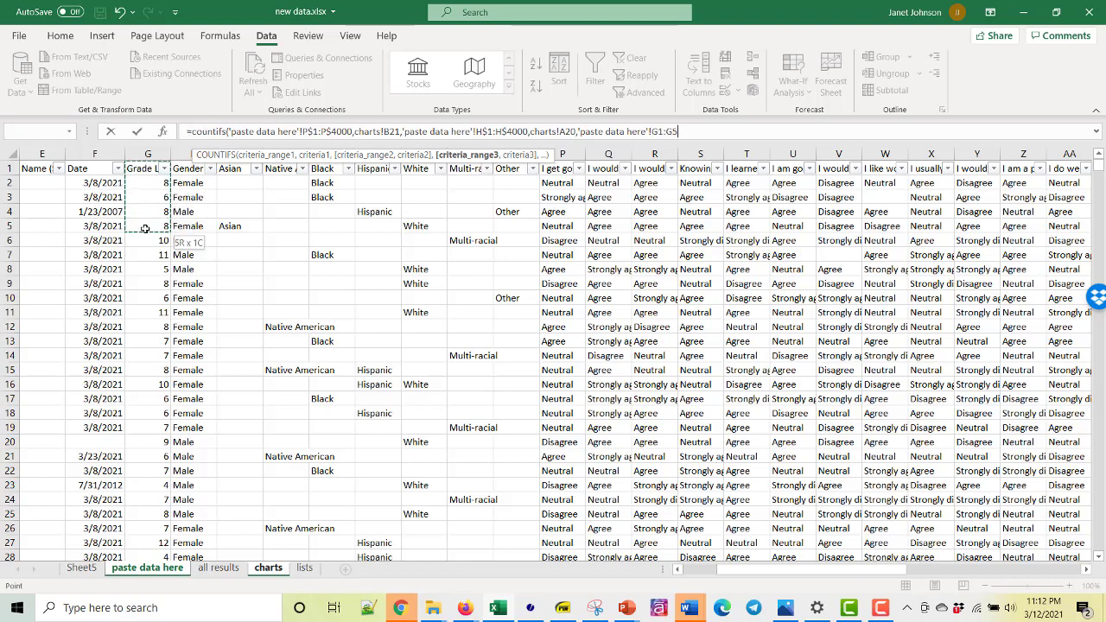
pyautogui.click(657, 131)
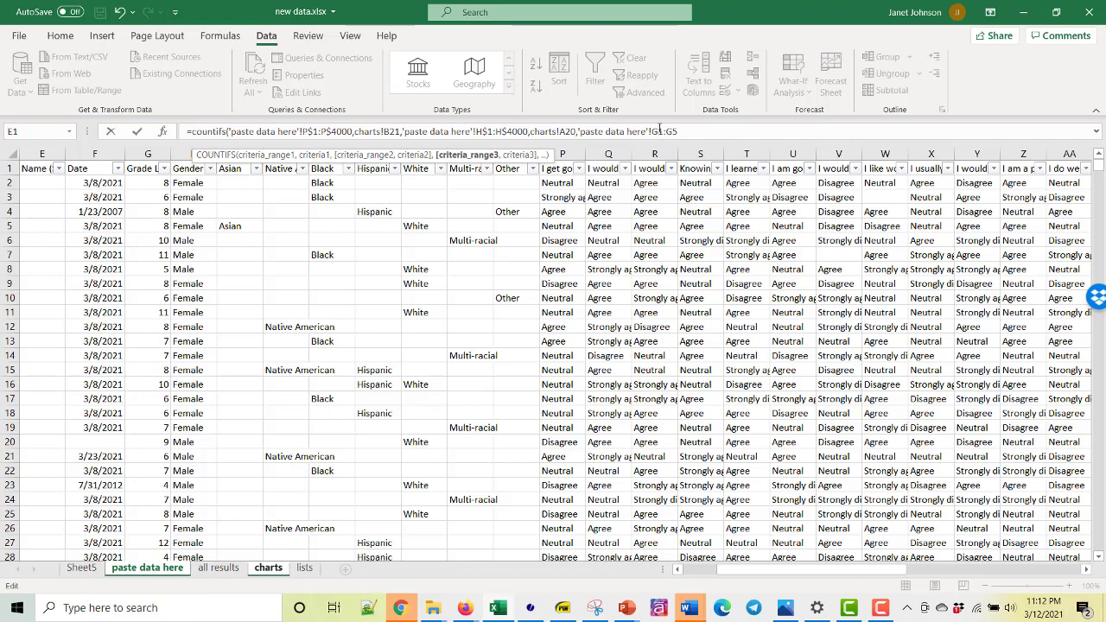
pyautogui.write('$')
pyautogui.write('000')
pyautogui.write(',')
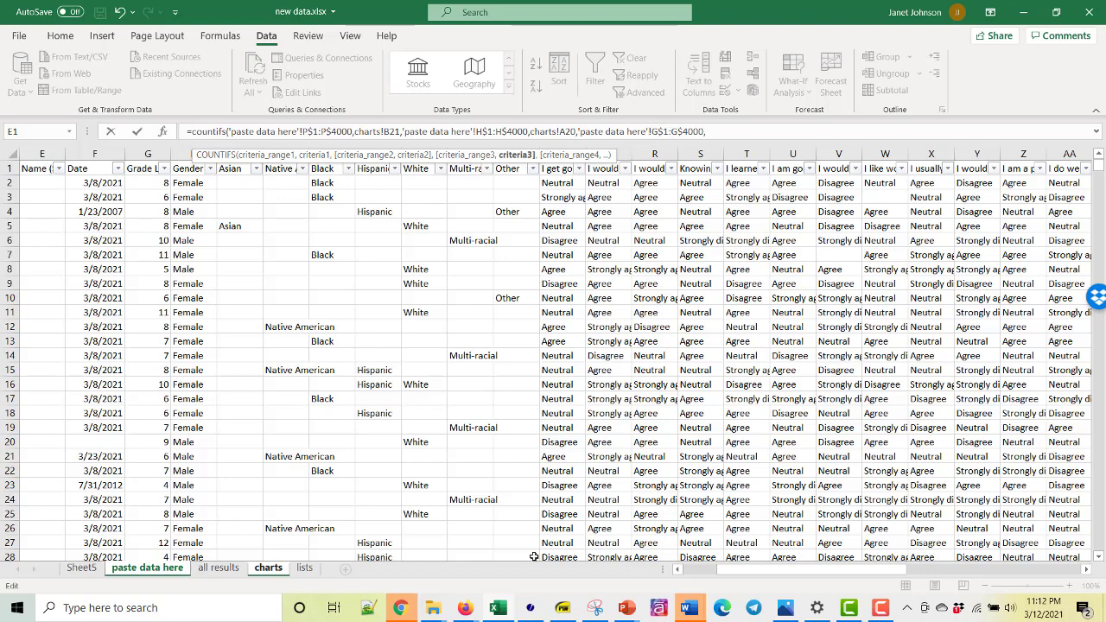
pyautogui.click(269, 570)
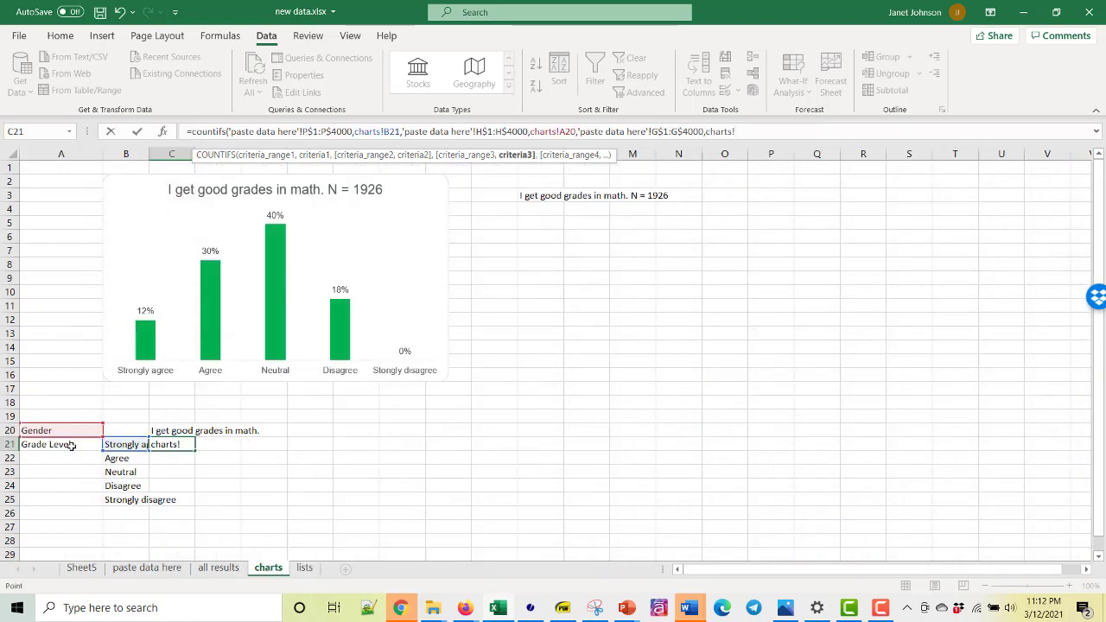
pyautogui.click(72, 445)
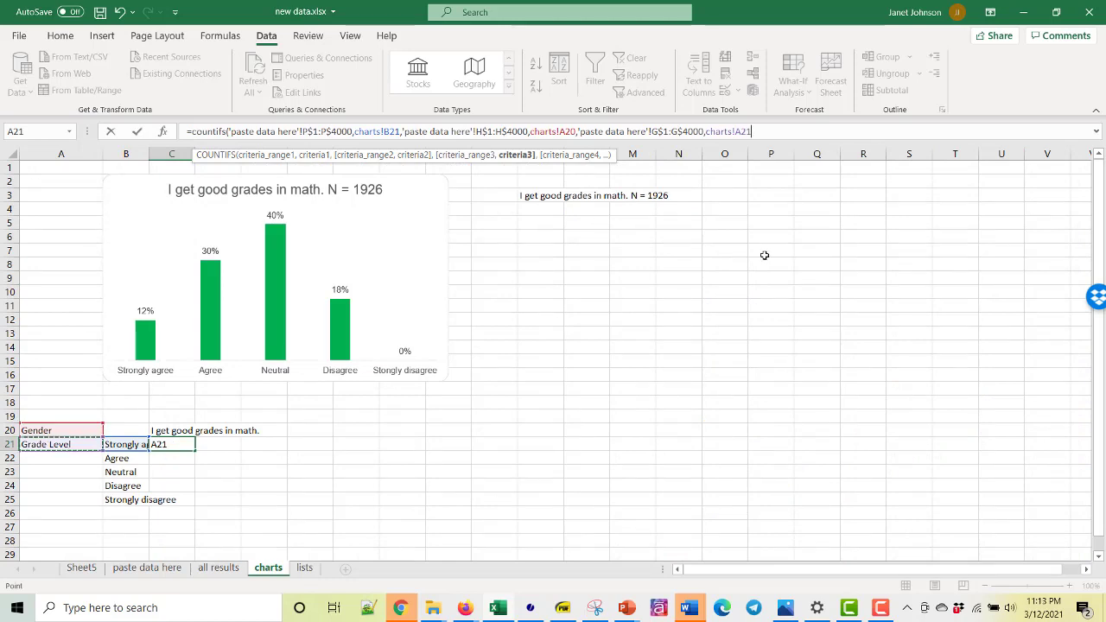
pyautogui.write(')')
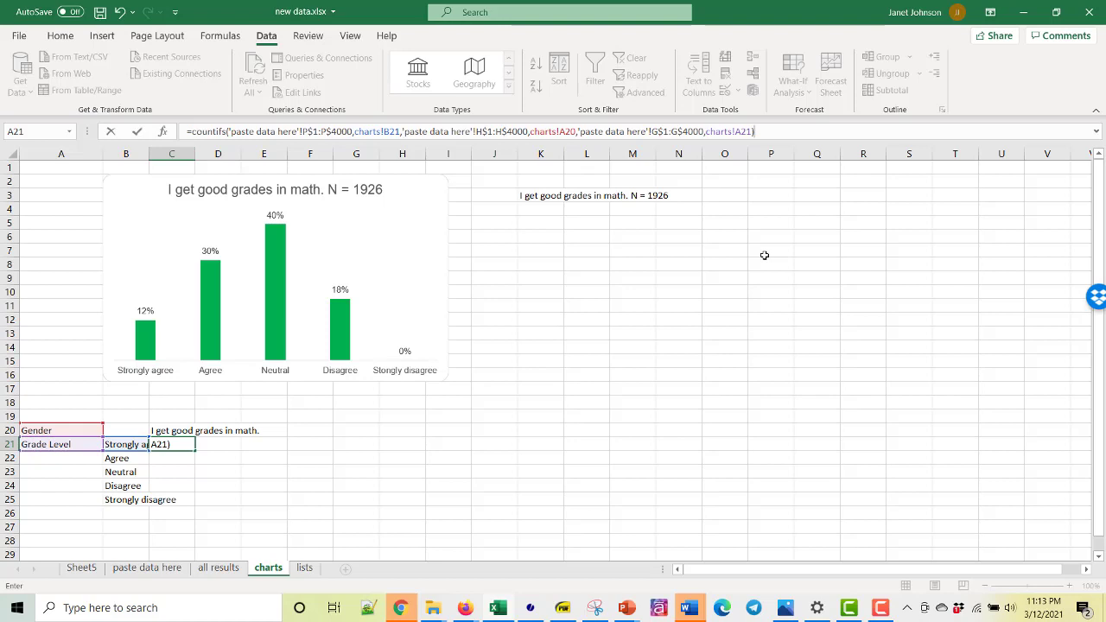
pyautogui.press('Return')
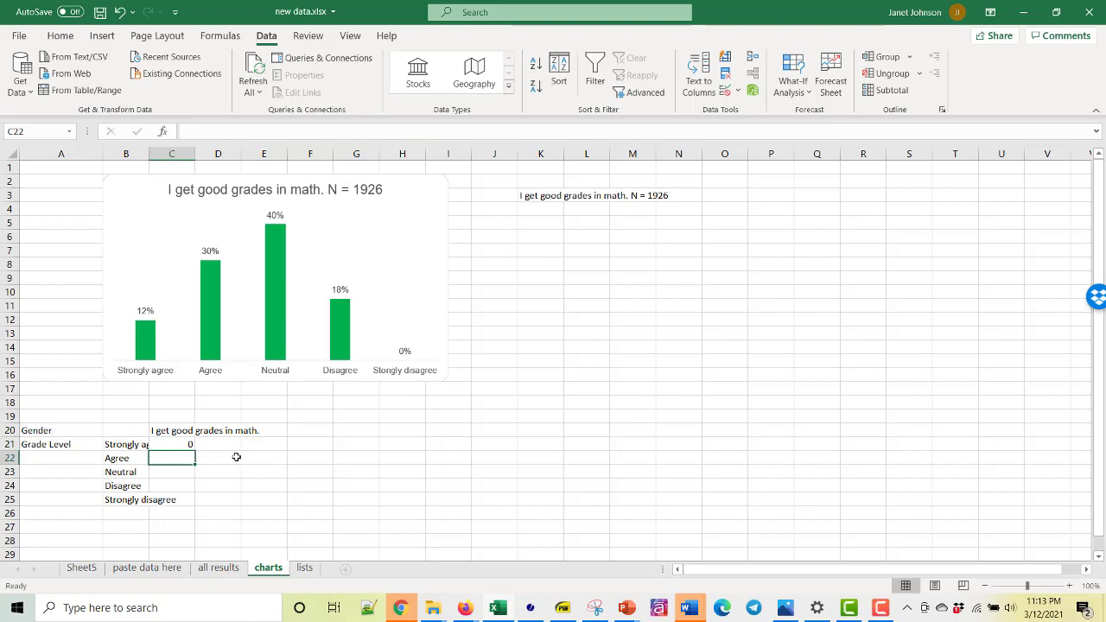
# - Set the filters to Female in A20 and grade 6 in A21
pyautogui.click(180, 444)
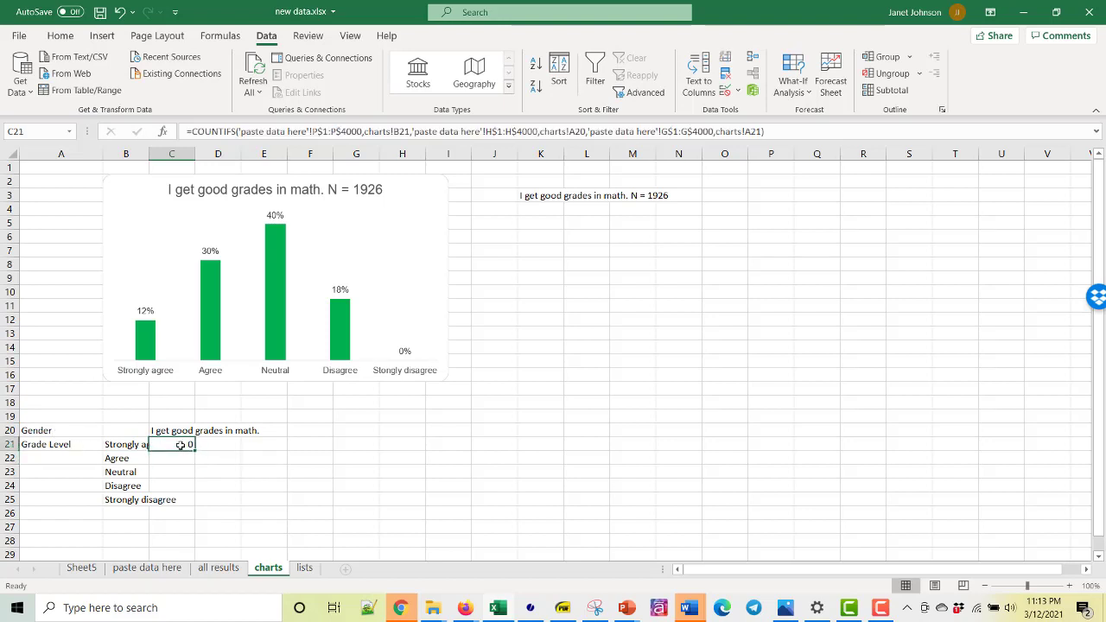
pyautogui.click(82, 432)
pyautogui.click(109, 430)
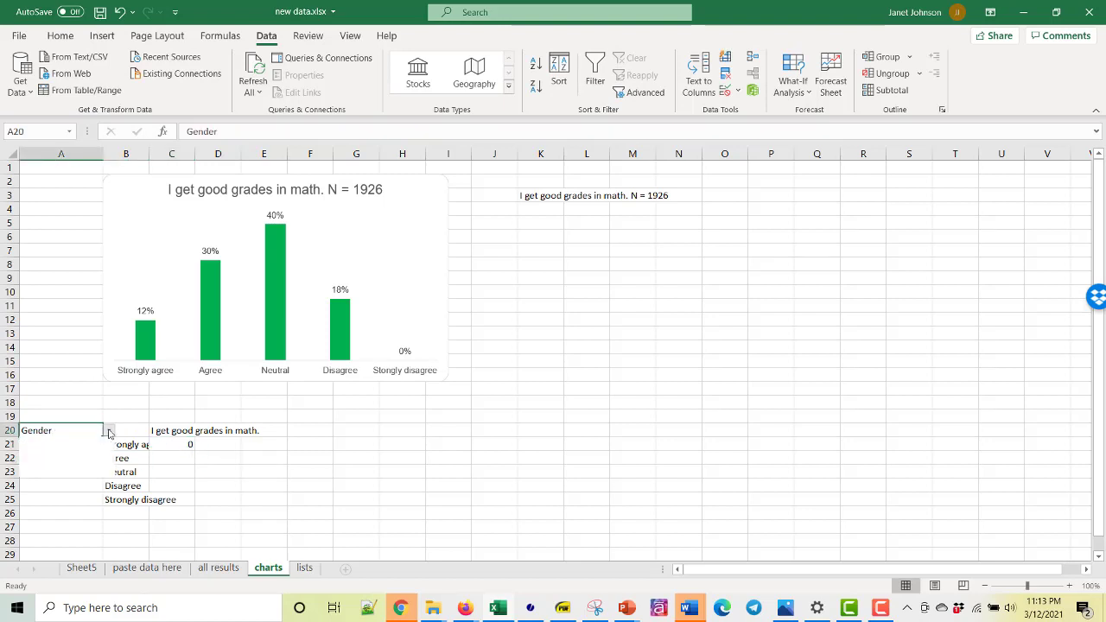
pyautogui.click(87, 453)
pyautogui.click(69, 445)
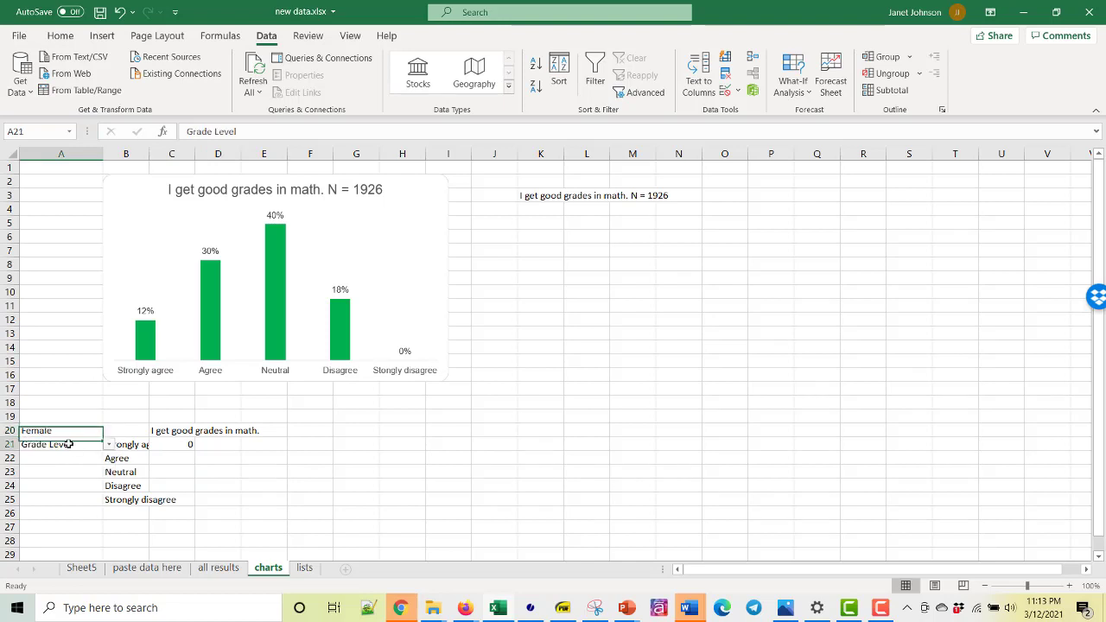
pyautogui.click(111, 446)
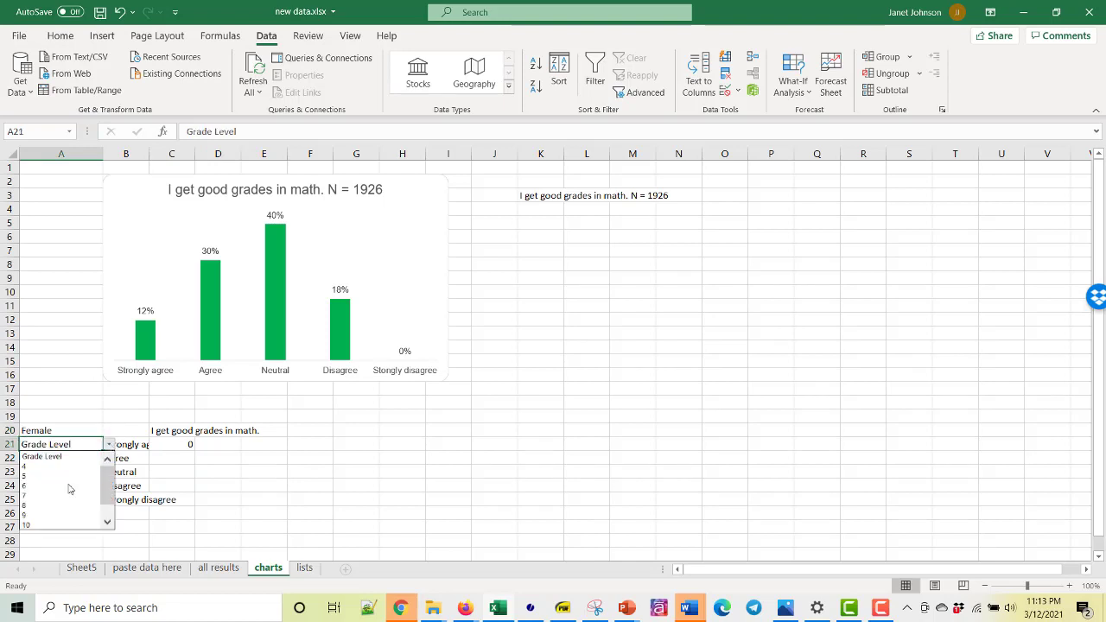
pyautogui.click(70, 489)
# - Copy C21's count formula down through C25
pyautogui.click(385, 489)
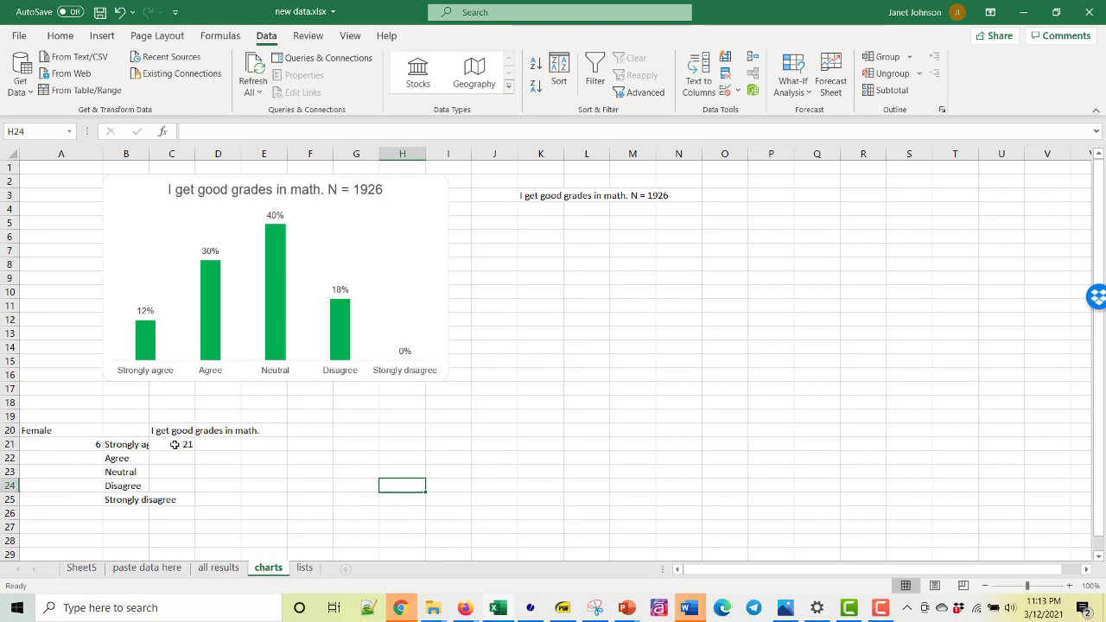
pyautogui.click(178, 445)
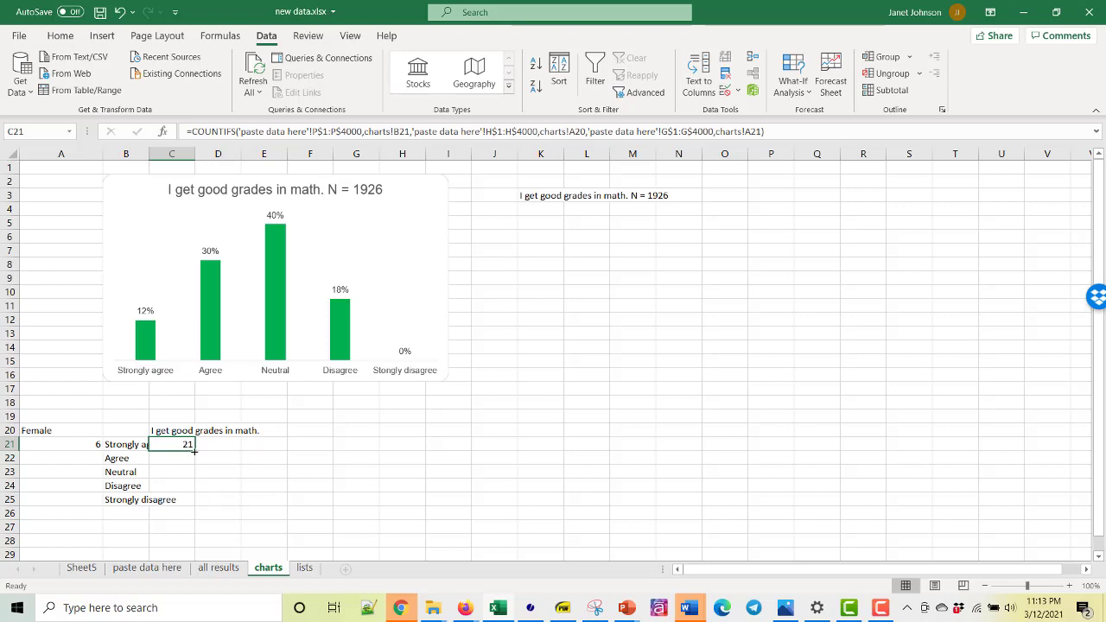
pyautogui.moveTo(196, 450); pyautogui.dragTo(197, 506)
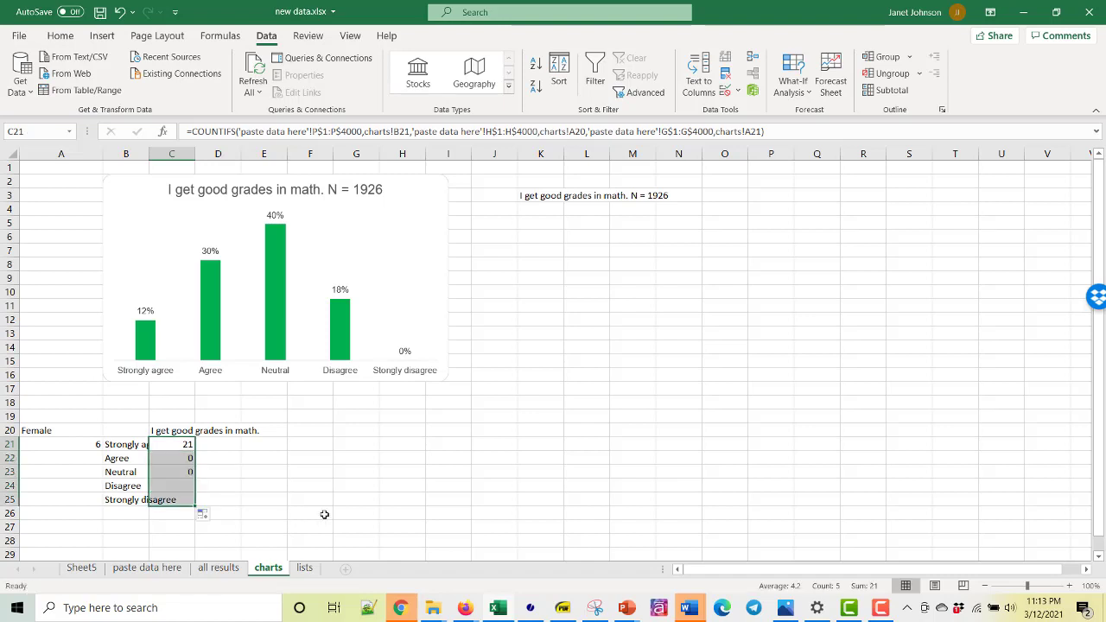
# - Compare C21's formula with the copied one in C22 to spot shifted filter references
pyautogui.click(171, 454)
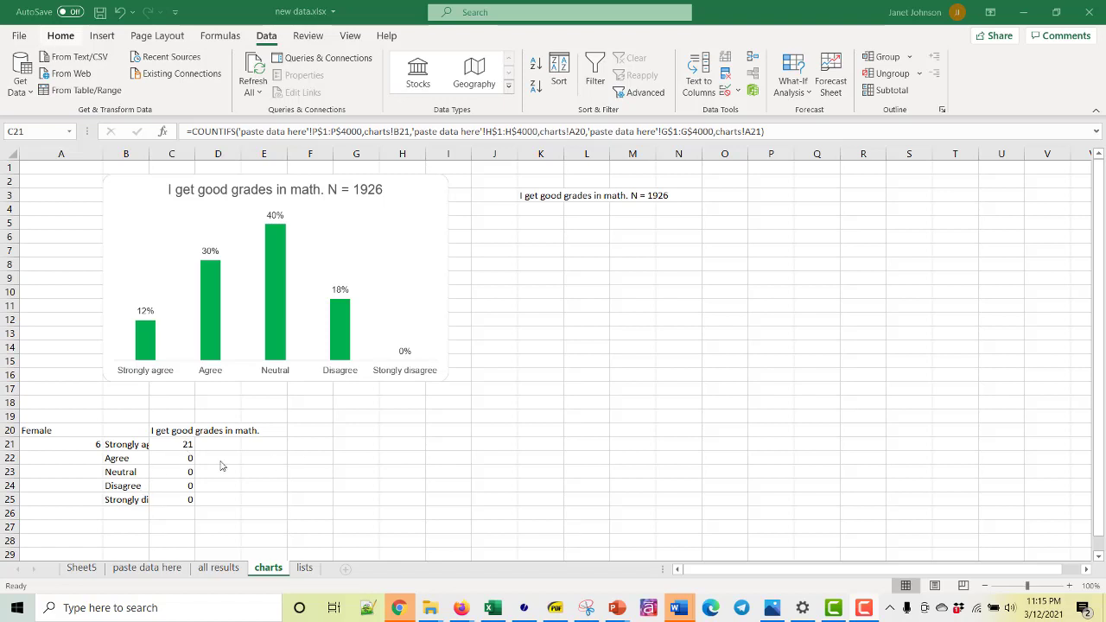
pyautogui.click(179, 449)
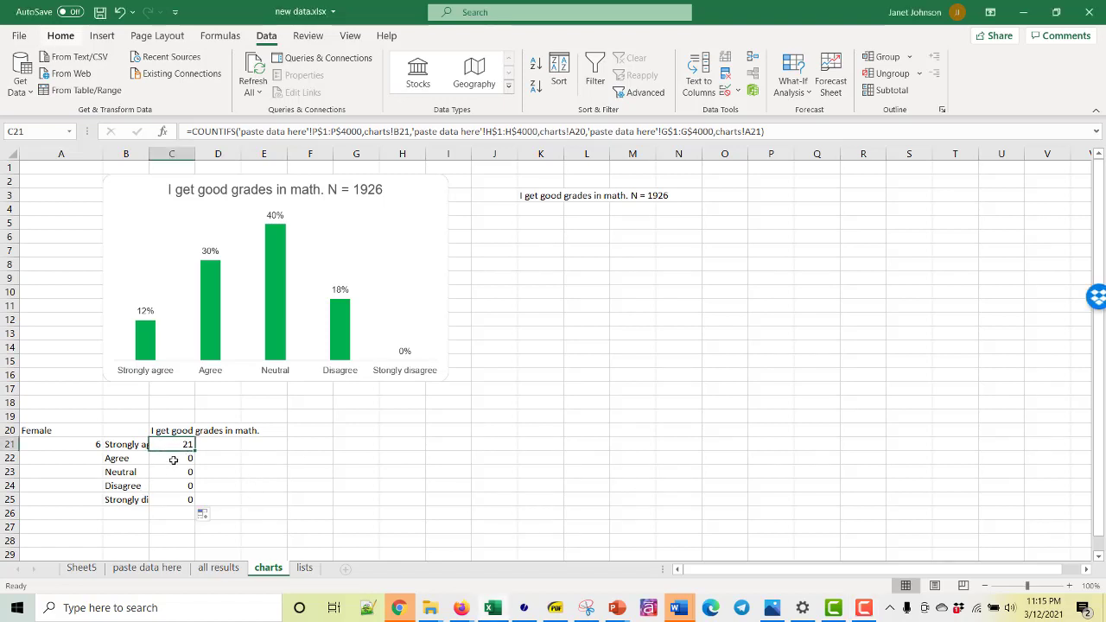
pyautogui.moveTo(173, 444)
pyautogui.mouseDown()
pyautogui.moveTo(173, 458)
pyautogui.moveTo(182, 444)
pyautogui.mouseUp()
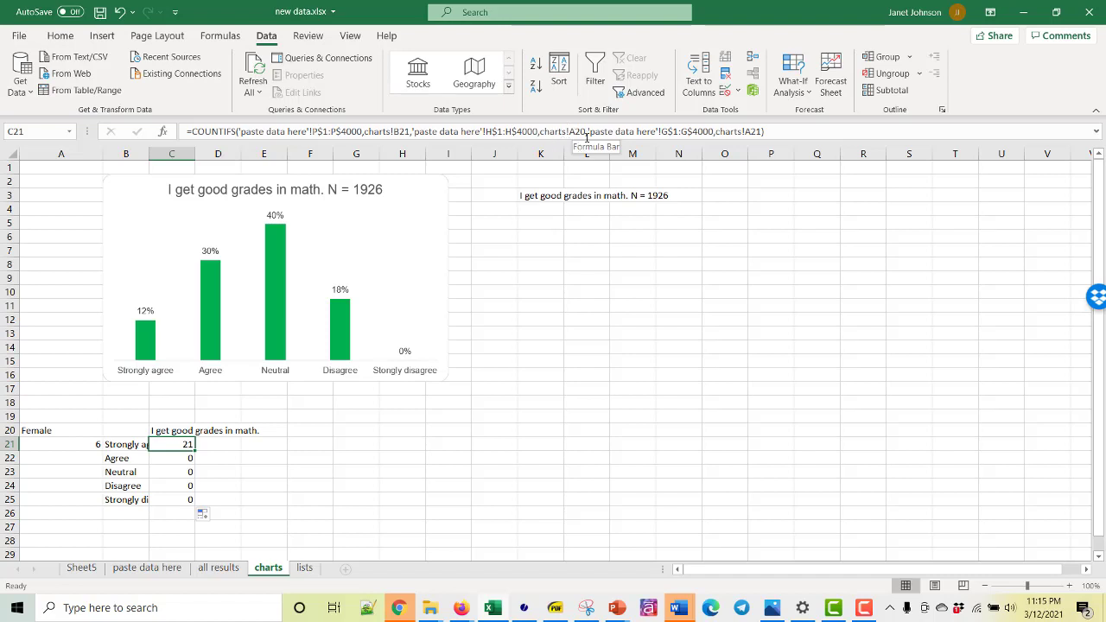
pyautogui.click(166, 459)
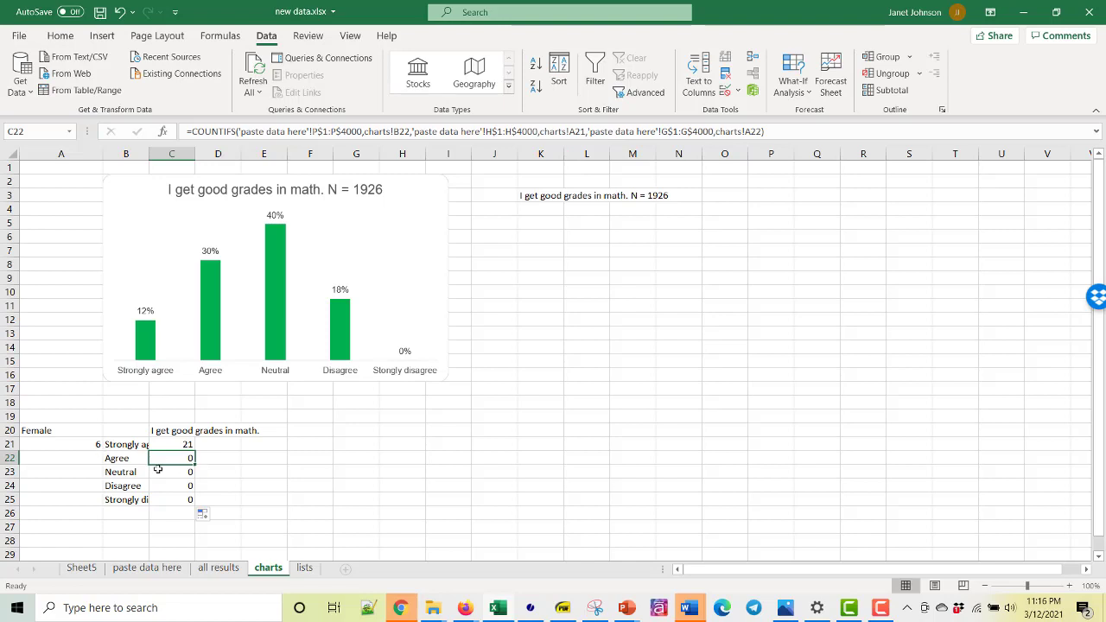
pyautogui.click(187, 442)
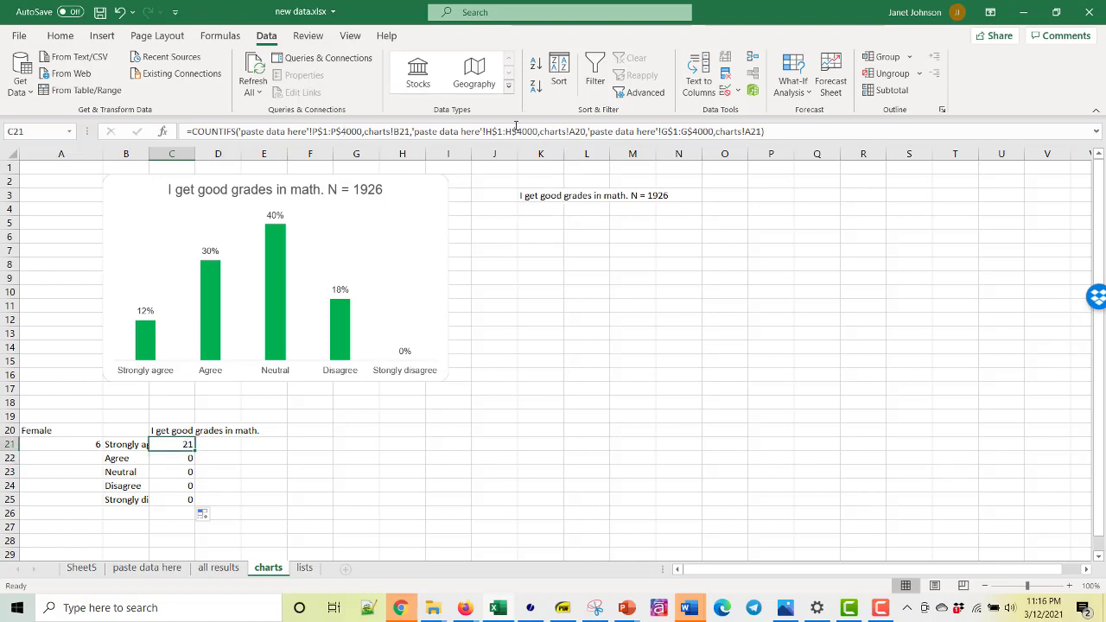
# - Anchor C21's criteria to A$20 and A$21, then refill it down to C25
pyautogui.click(571, 132)
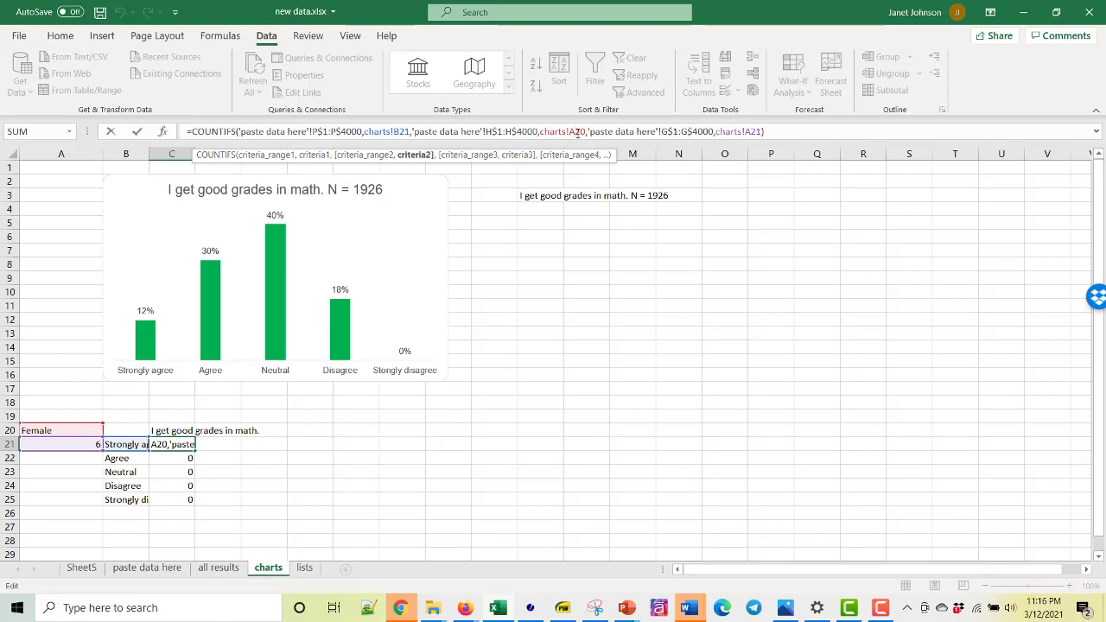
pyautogui.write('$')
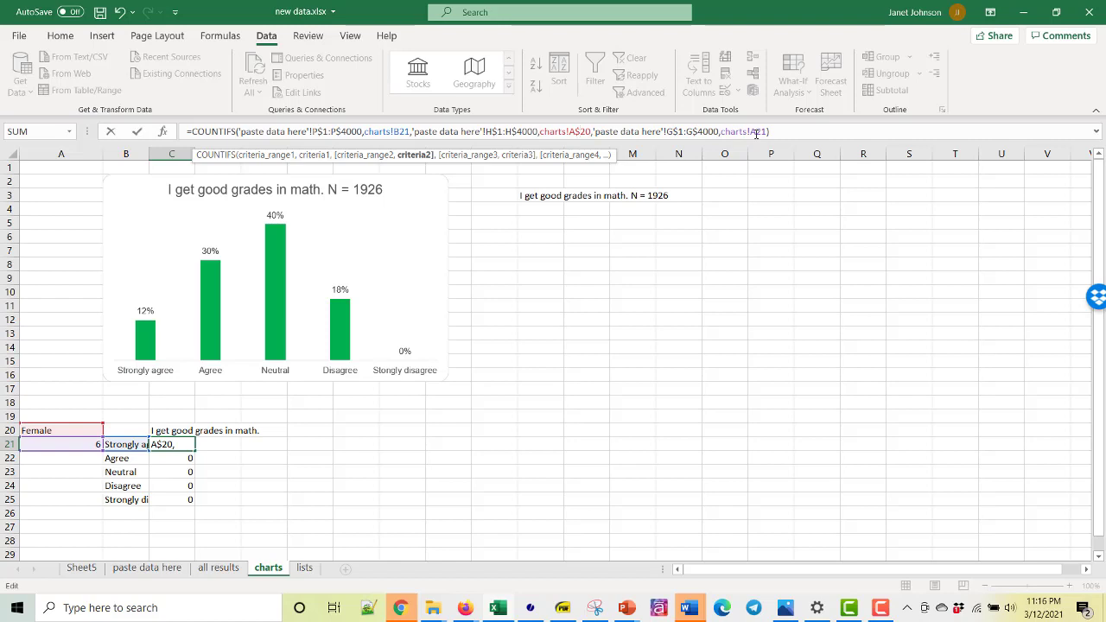
pyautogui.click(757, 132)
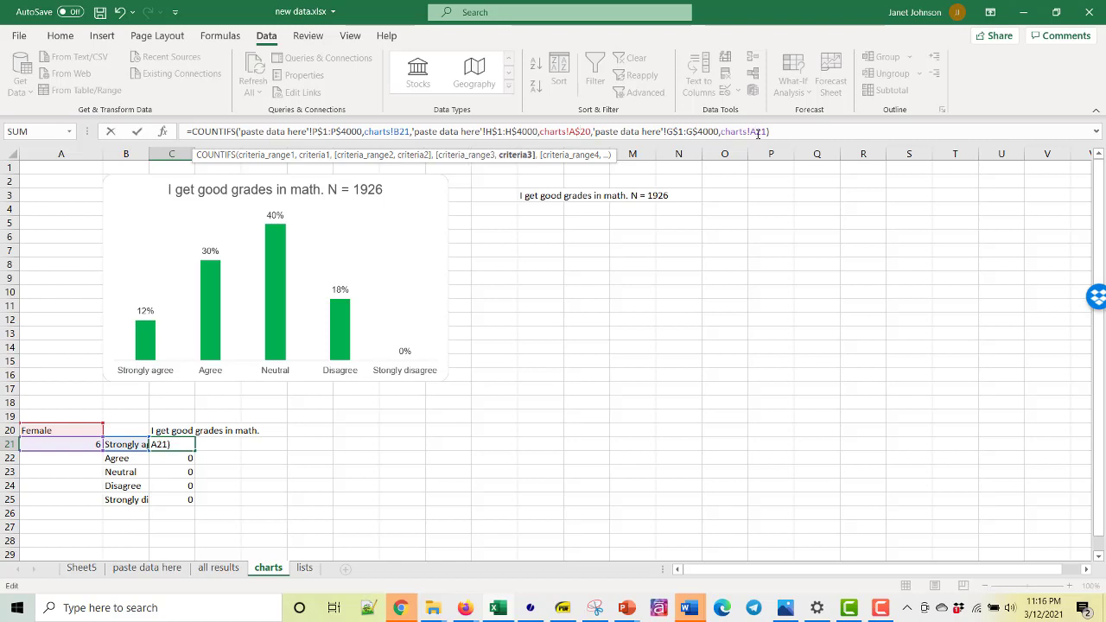
pyautogui.write('$')
pyautogui.press('Return')
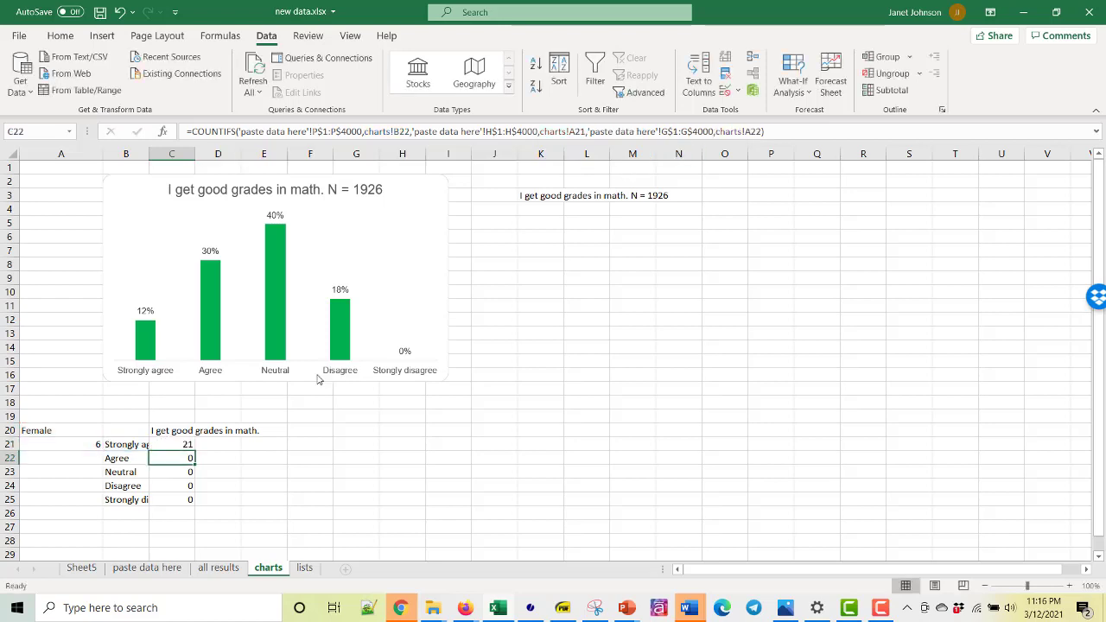
pyautogui.click(170, 444)
pyautogui.moveTo(195, 451); pyautogui.dragTo(195, 506)
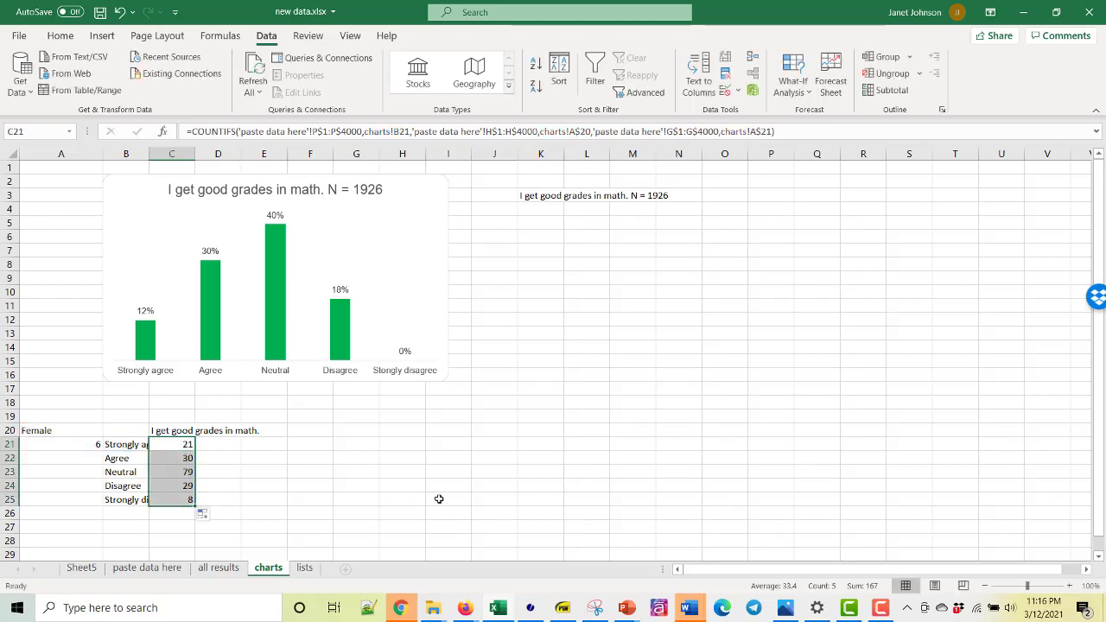
pyautogui.click(493, 501)
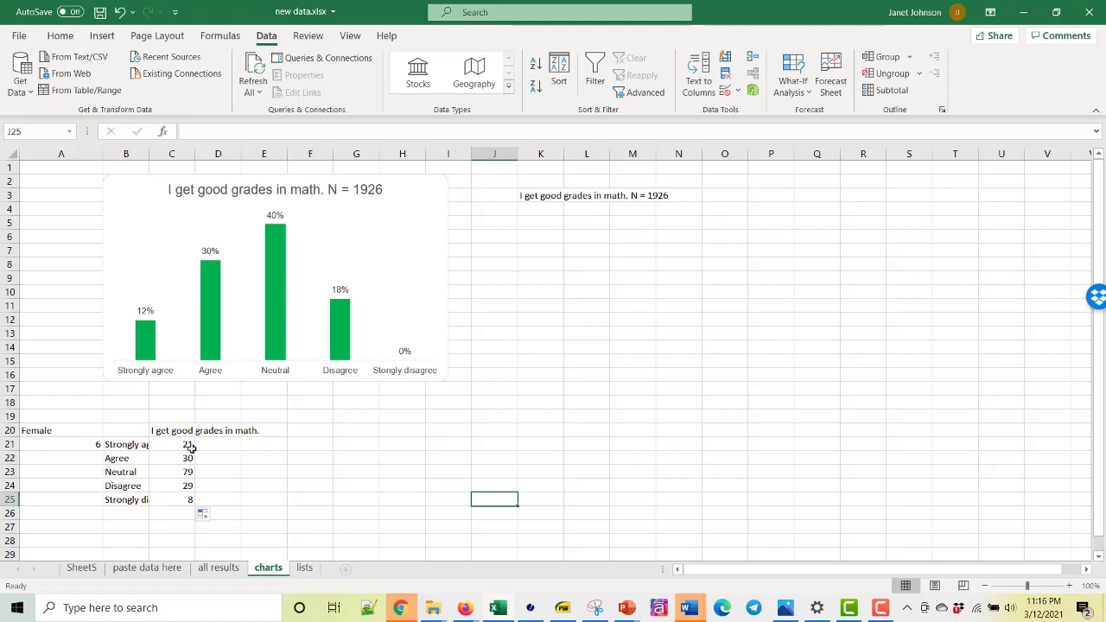
# - Insert a chart of B20:C25 using the likert-chart2 template
pyautogui.moveTo(131, 434); pyautogui.dragTo(184, 497)
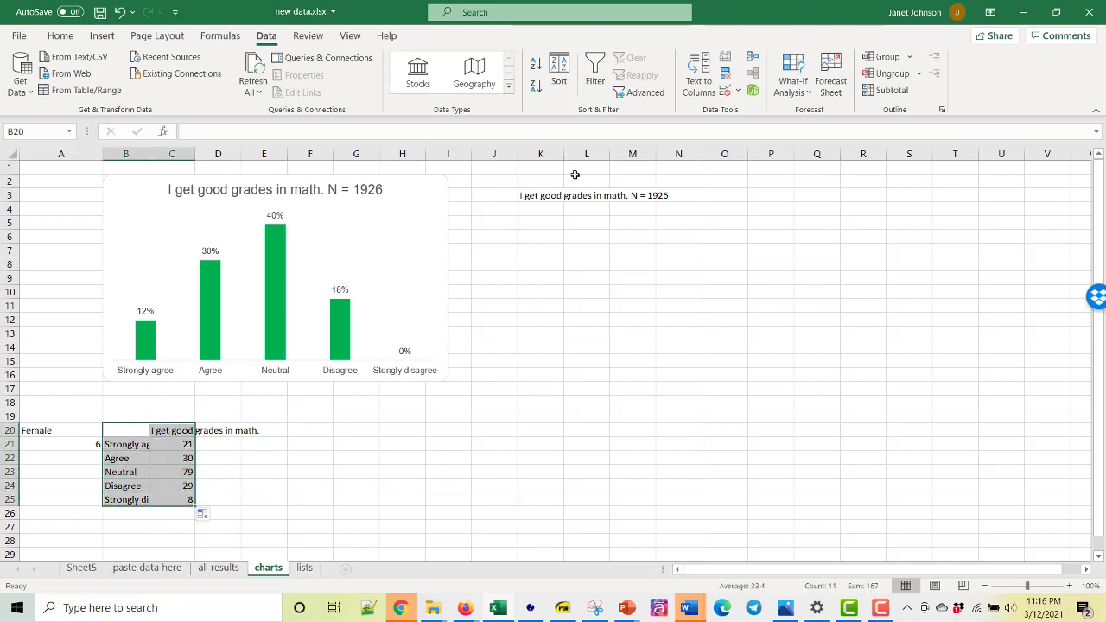
pyautogui.click(101, 36)
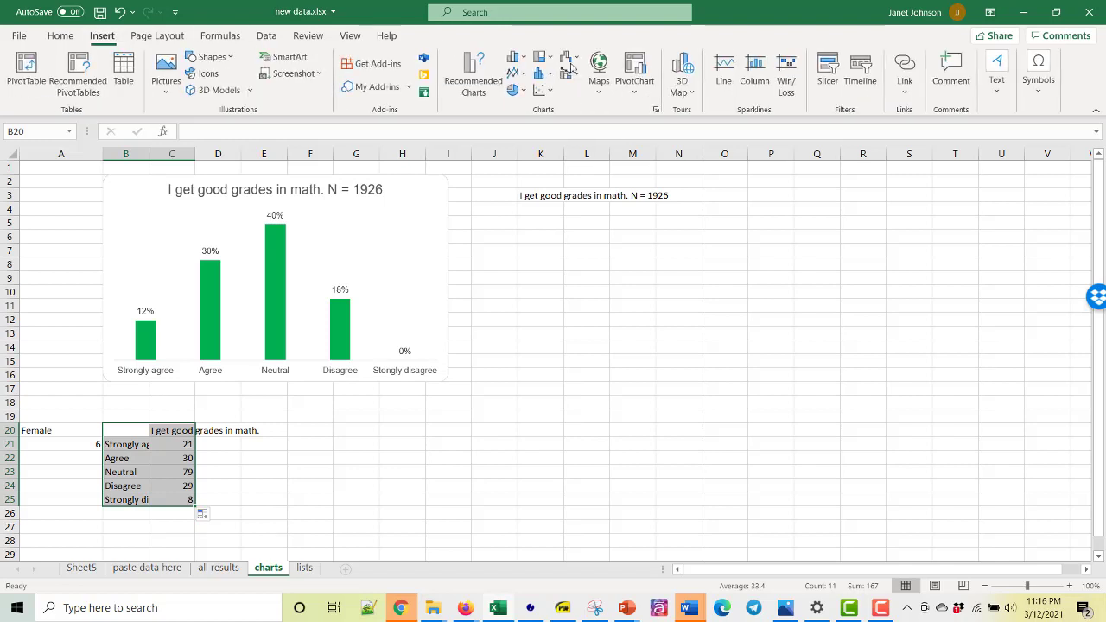
pyautogui.click(472, 79)
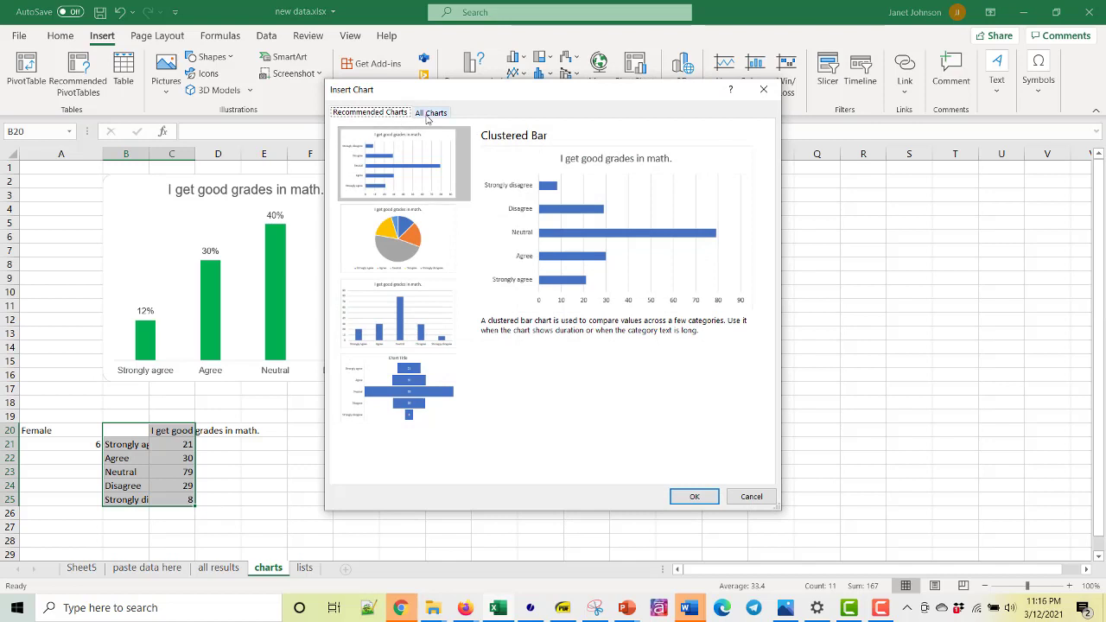
pyautogui.click(428, 113)
pyautogui.click(400, 152)
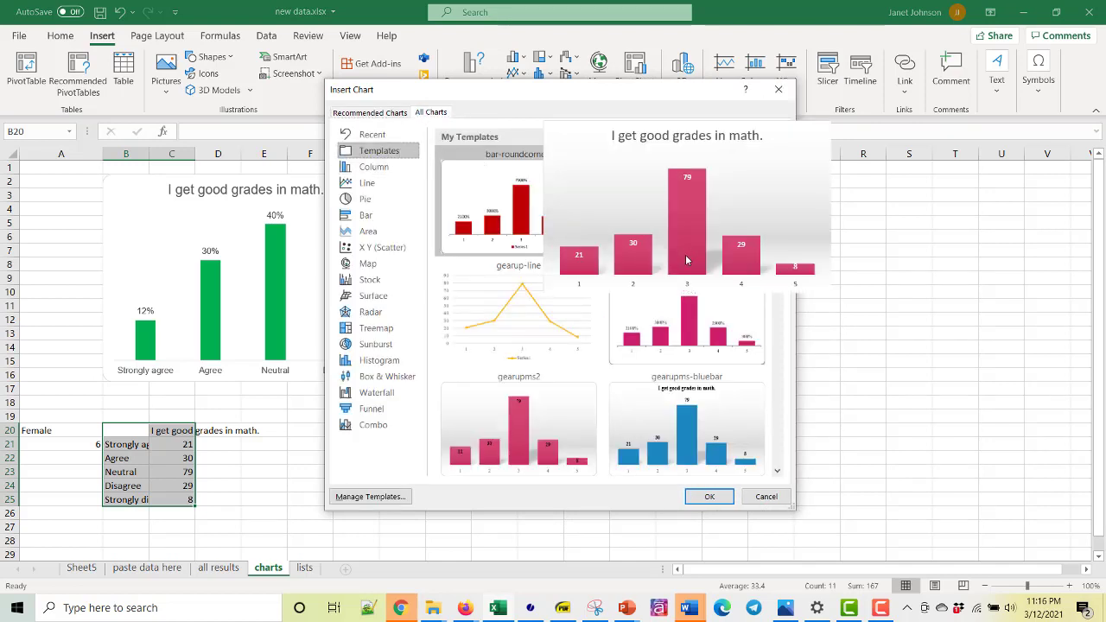
pyautogui.moveTo(722, 399)
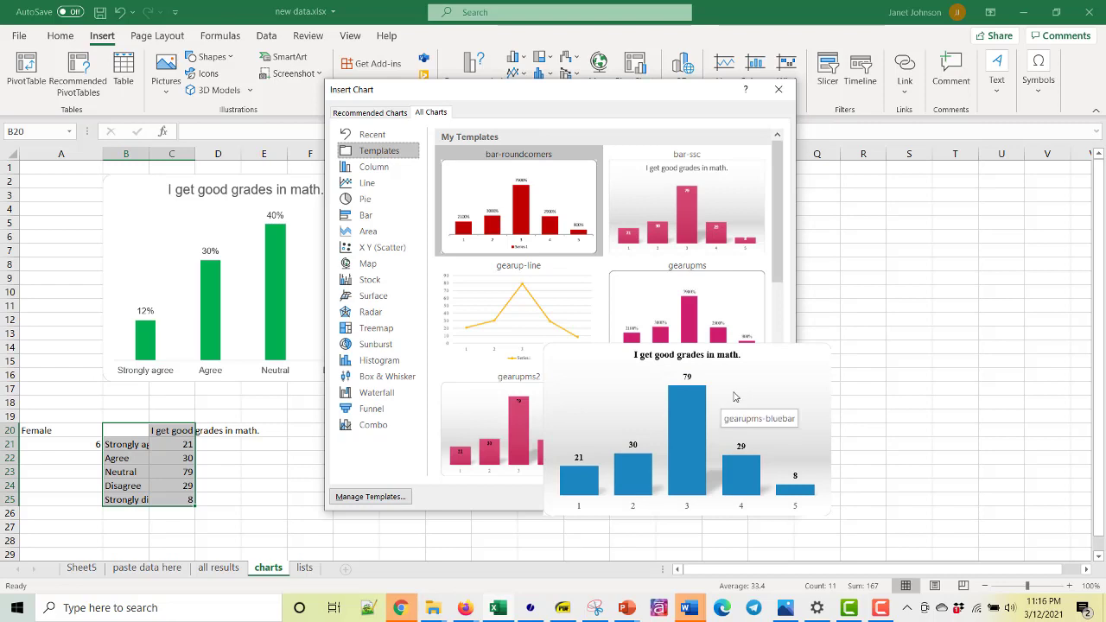
pyautogui.moveTo(583, 413)
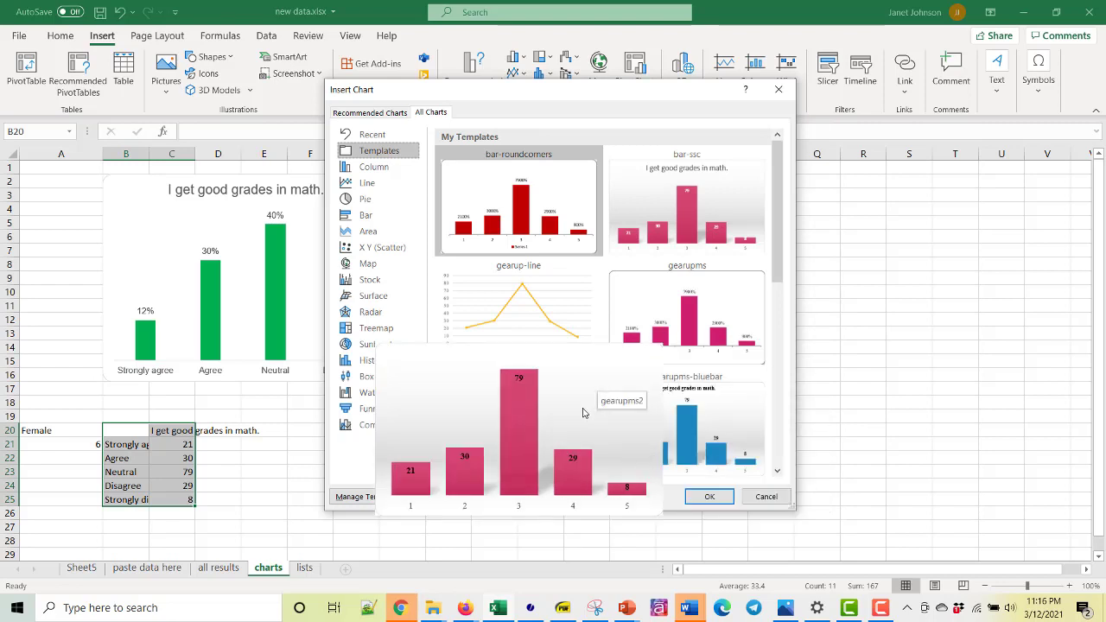
pyautogui.scroll(-3, 566, 345)
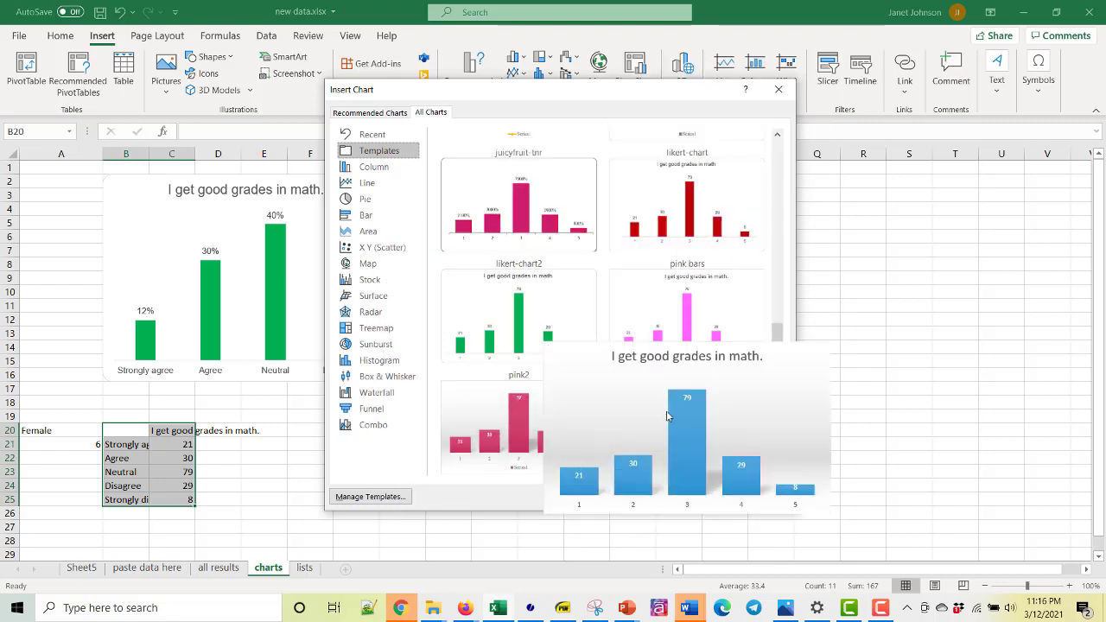
pyautogui.click(568, 307)
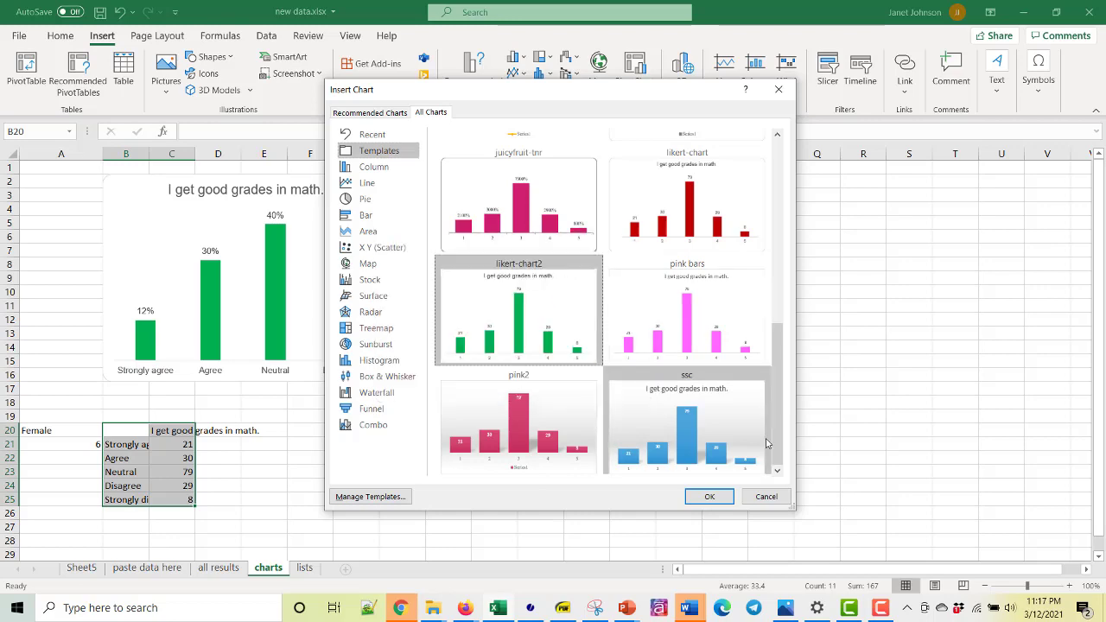
pyautogui.click(722, 500)
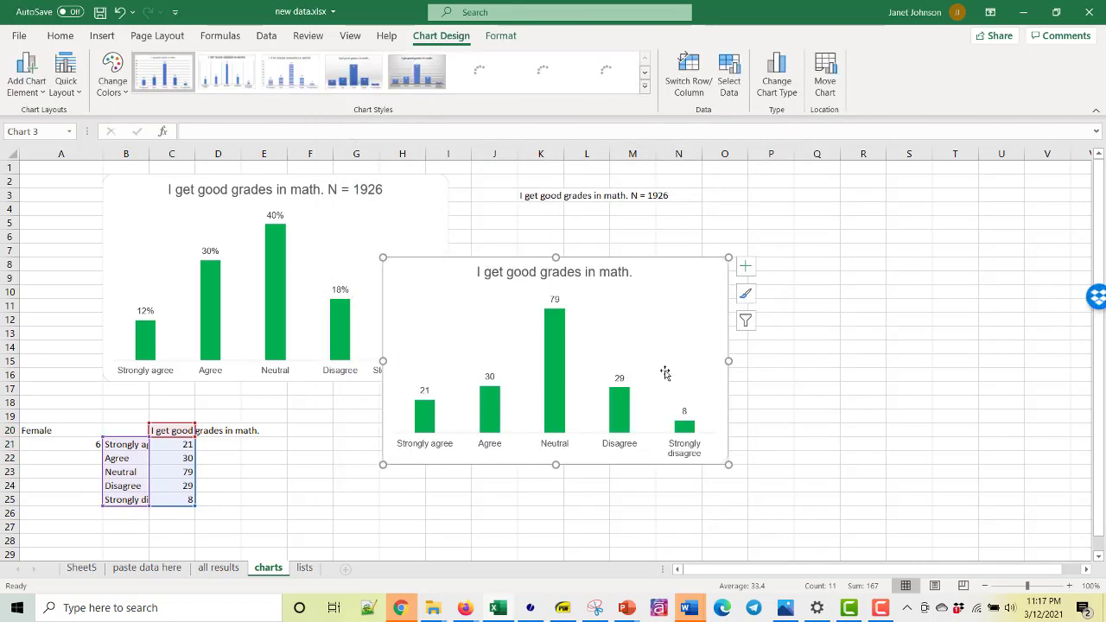
# - Undo an accidental move of the new chart's plot area
pyautogui.click(639, 395)
pyautogui.moveTo(637, 353); pyautogui.dragTo(629, 358)
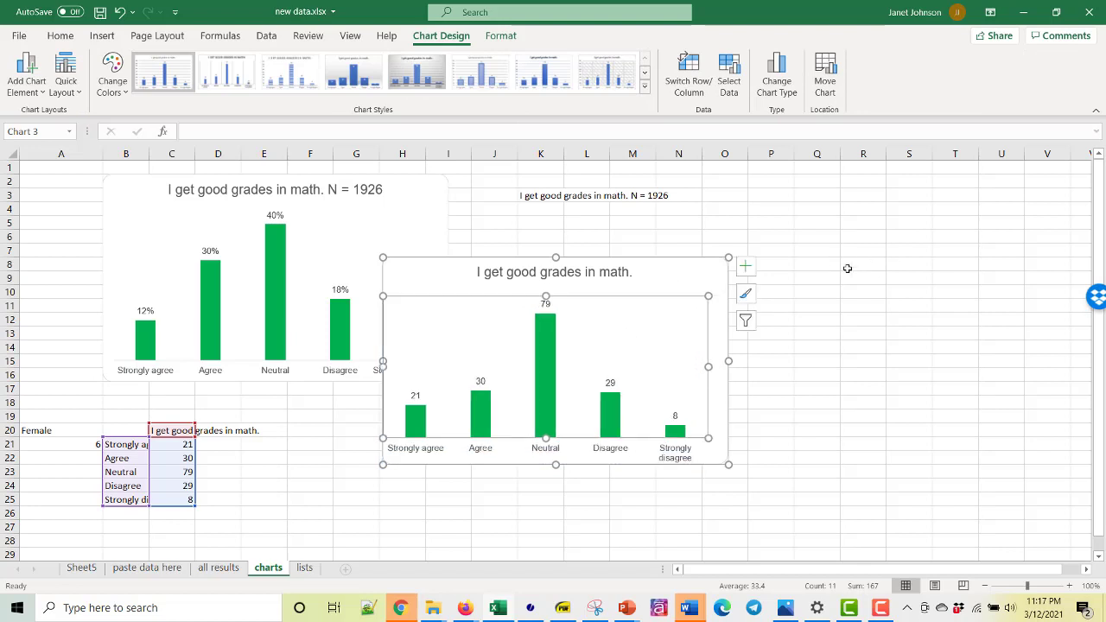
pyautogui.hotkey('ctrl', 'z')
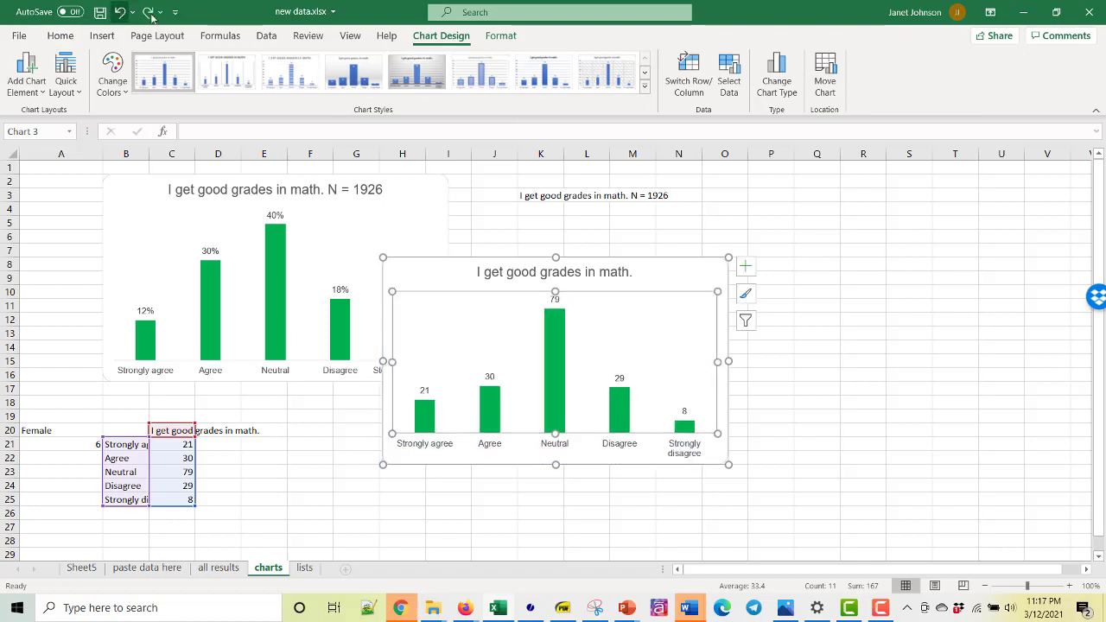
pyautogui.click(845, 280)
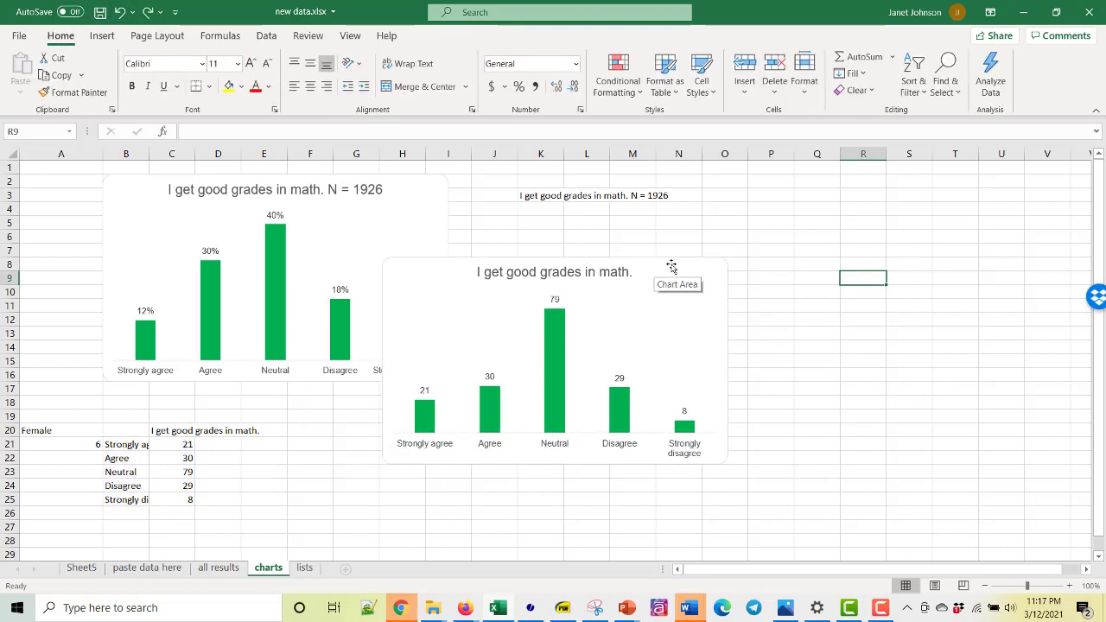
# - Move the second chart beneath the first and center the value 6 in A21
pyautogui.moveTo(672, 267); pyautogui.dragTo(393, 393)
pyautogui.moveTo(398, 391); pyautogui.dragTo(390, 395)
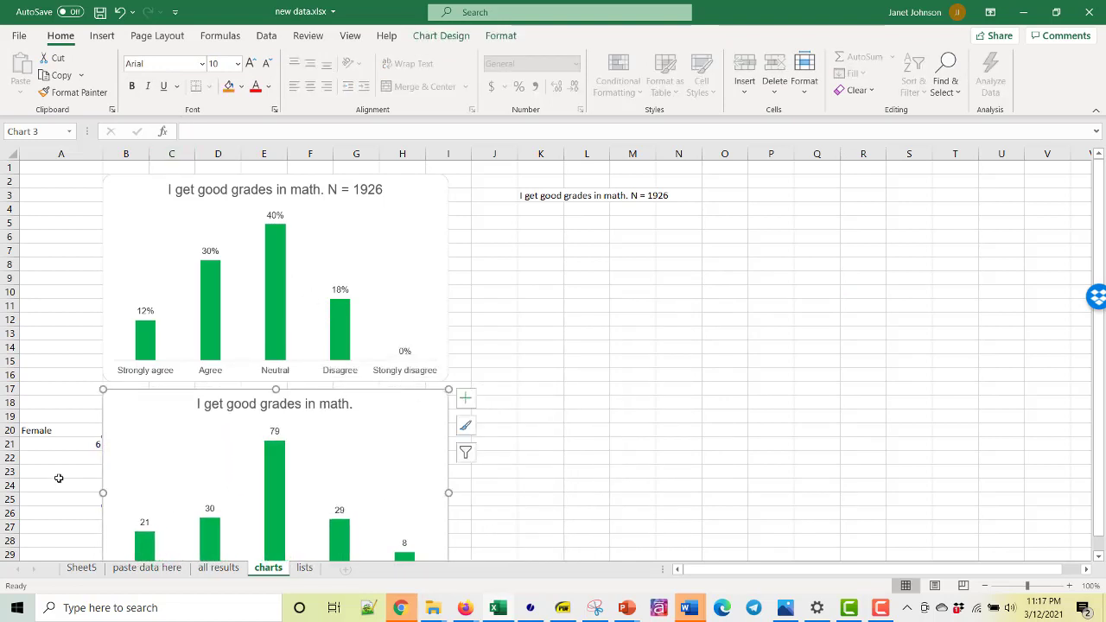
pyautogui.click(72, 442)
pyautogui.click(310, 88)
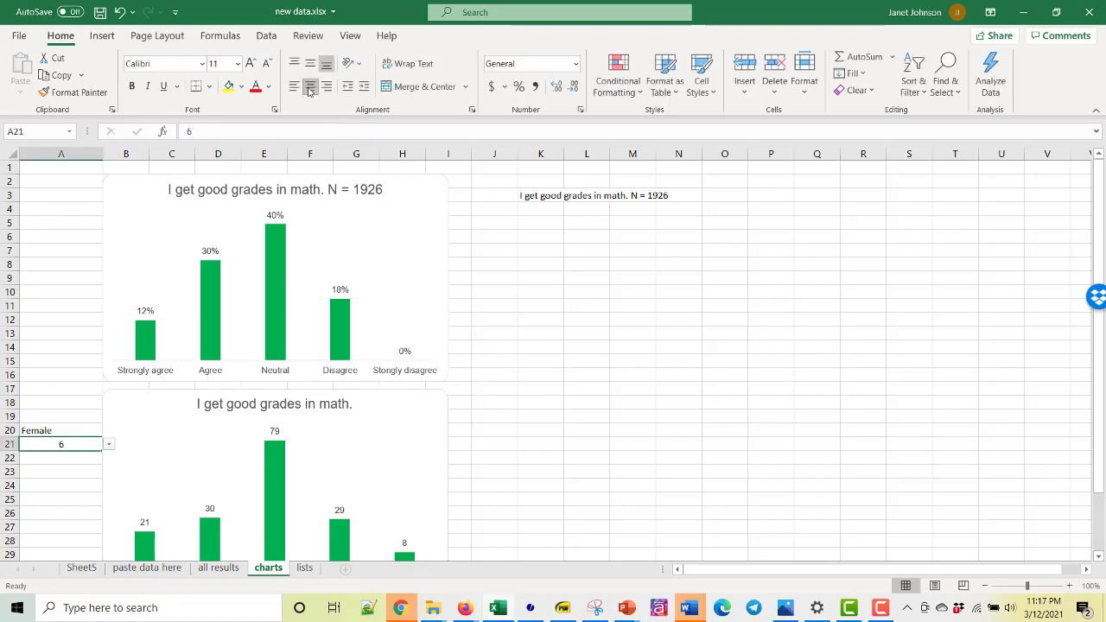
# - Relocate the count table from B20:C25 to E20:F25
pyautogui.click(167, 389)
pyautogui.moveTo(167, 389); pyautogui.dragTo(567, 396)
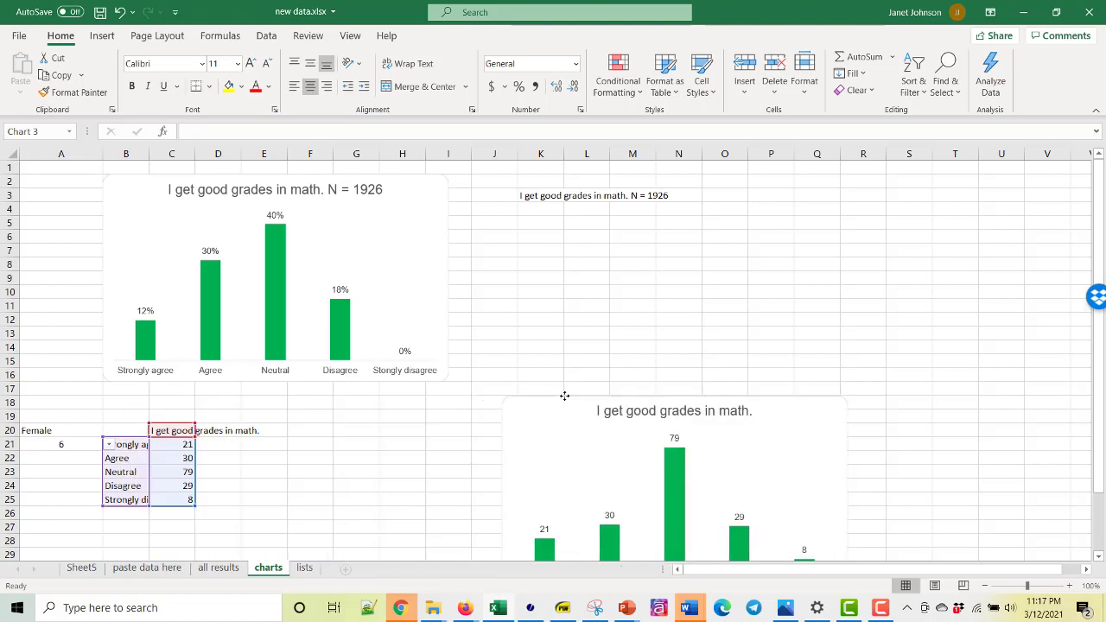
pyautogui.moveTo(123, 432); pyautogui.dragTo(182, 501)
pyautogui.moveTo(167, 425); pyautogui.dragTo(263, 428)
pyautogui.click(399, 472)
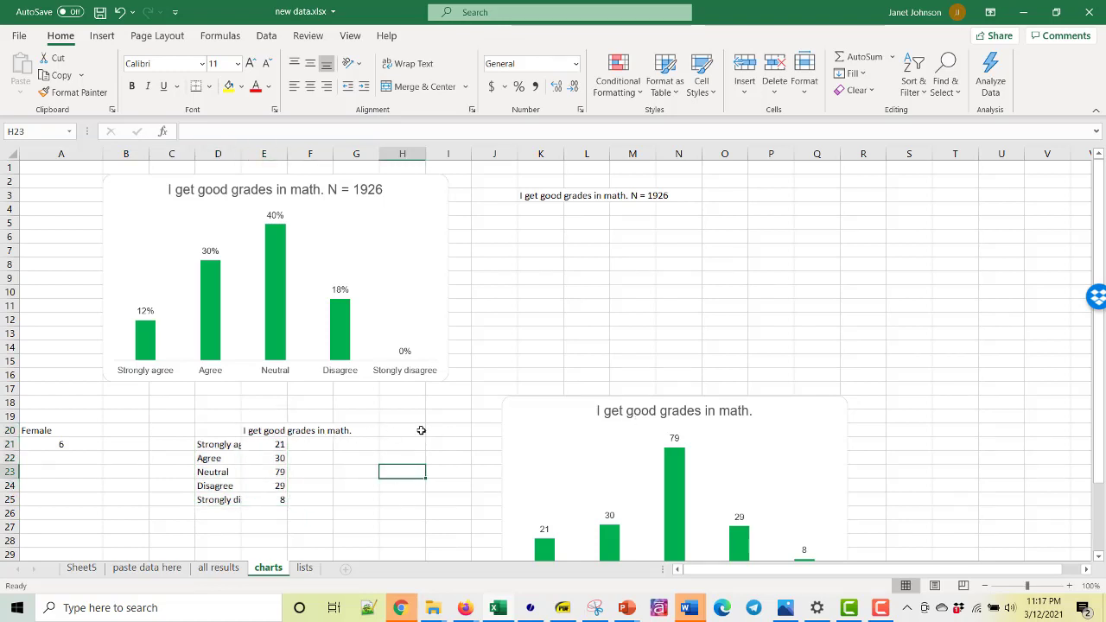
pyautogui.moveTo(207, 435); pyautogui.dragTo(259, 499)
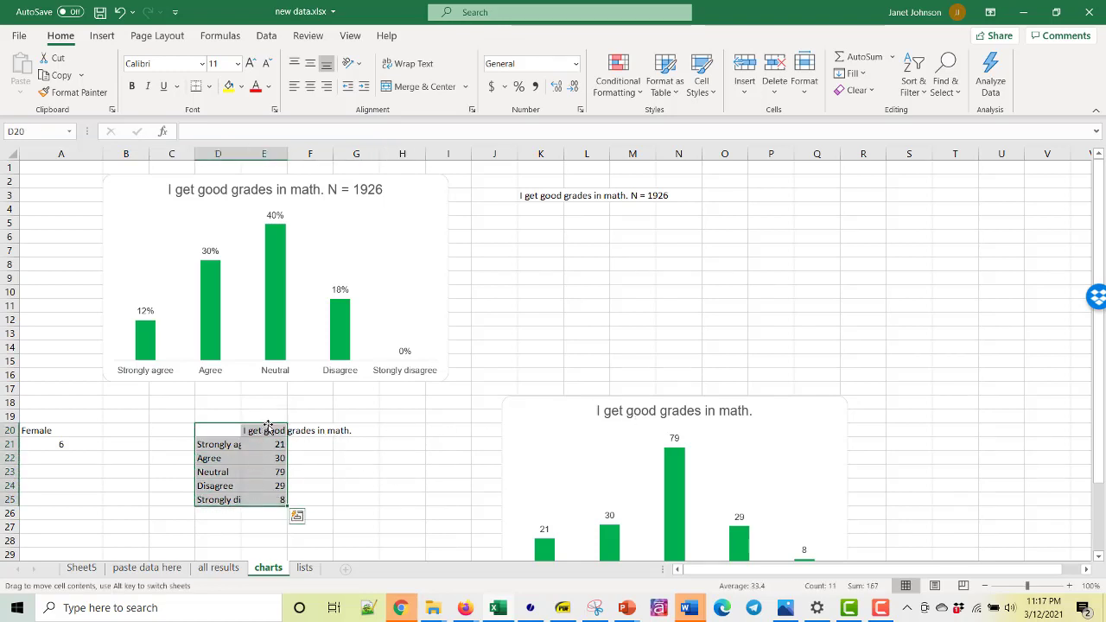
pyautogui.moveTo(283, 429)
pyautogui.mouseDown()
pyautogui.moveTo(308, 423)
pyautogui.moveTo(311, 449)
pyautogui.moveTo(302, 436)
pyautogui.mouseUp()
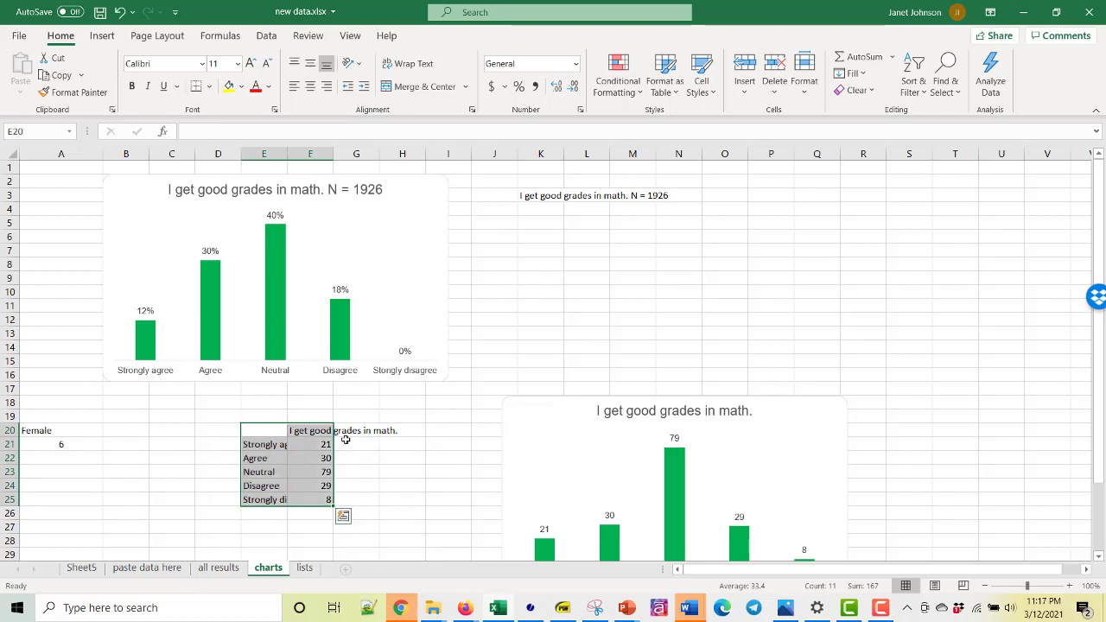
# - Position the second chart to the right of the E20:F25 count table
pyautogui.click(651, 403)
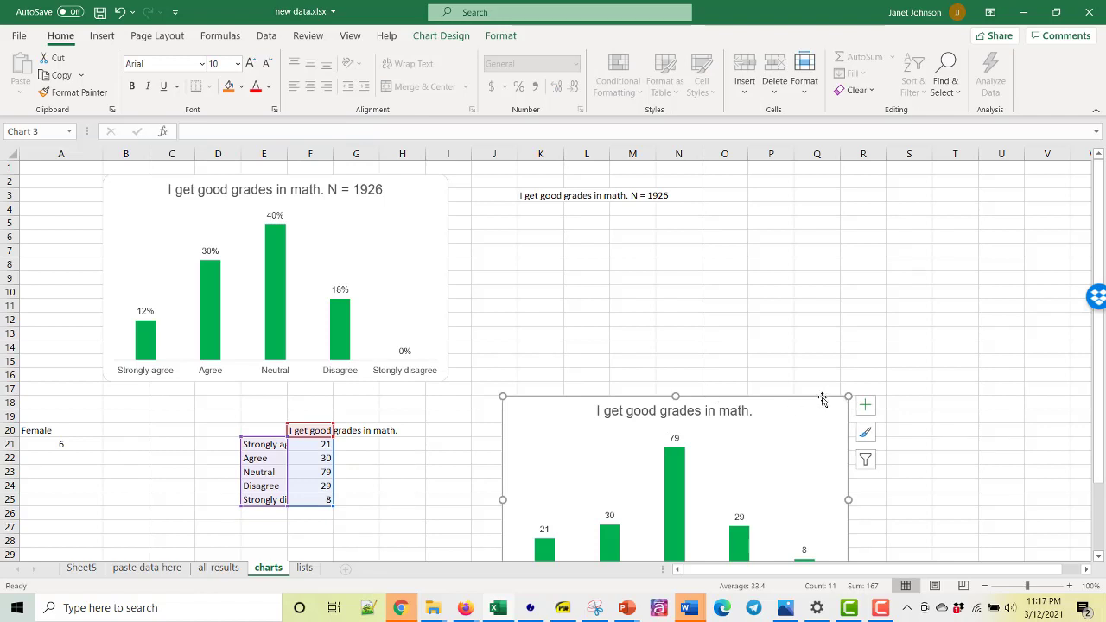
pyautogui.moveTo(822, 397); pyautogui.dragTo(424, 398)
pyautogui.click(678, 416)
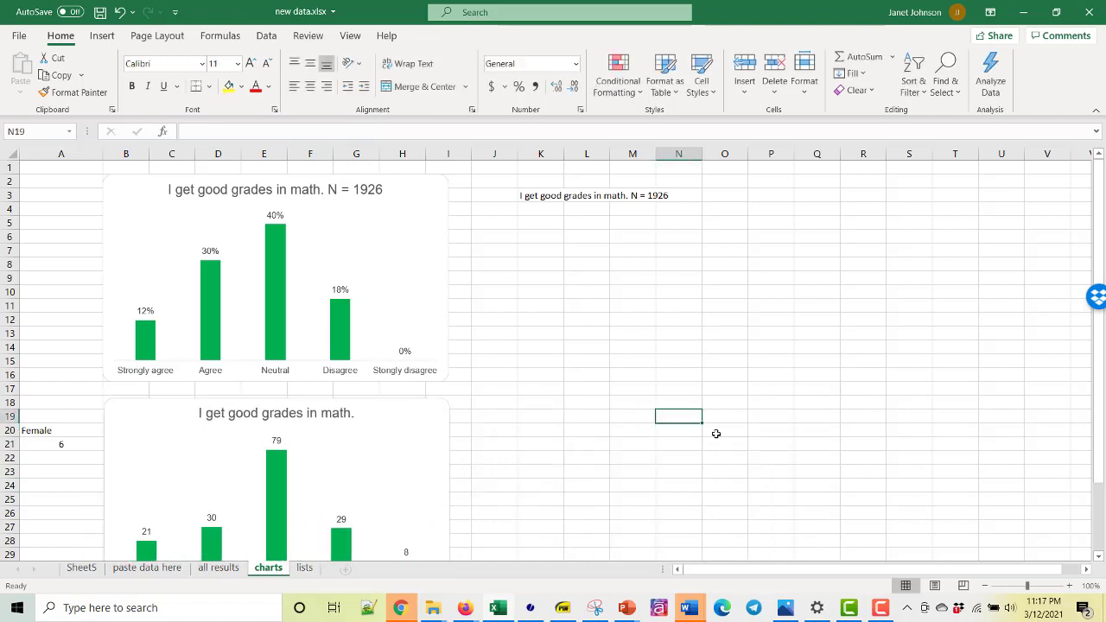
pyautogui.scroll(-2, 717, 430)
pyautogui.scroll(-1, 717, 428)
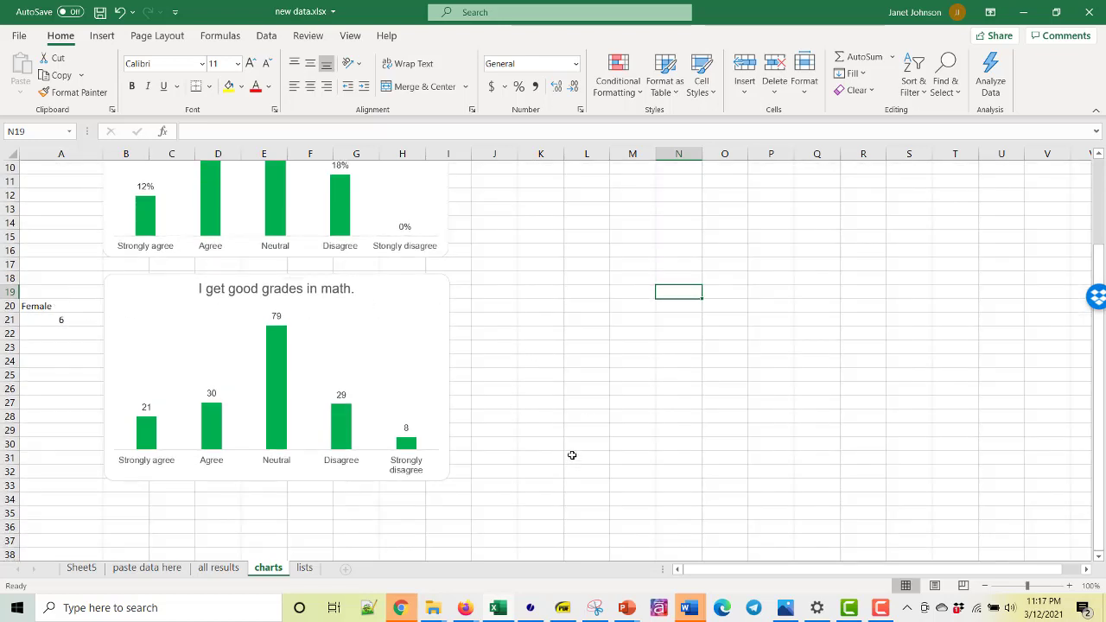
pyautogui.click(330, 273)
pyautogui.moveTo(330, 273); pyautogui.dragTo(848, 295)
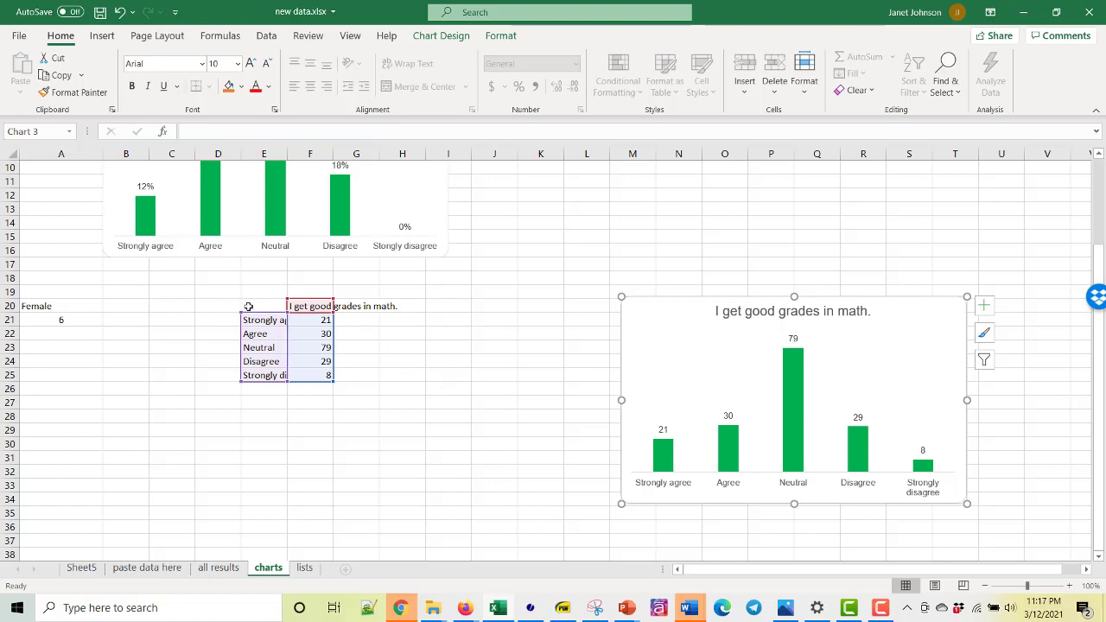
pyautogui.moveTo(249, 305); pyautogui.dragTo(303, 373)
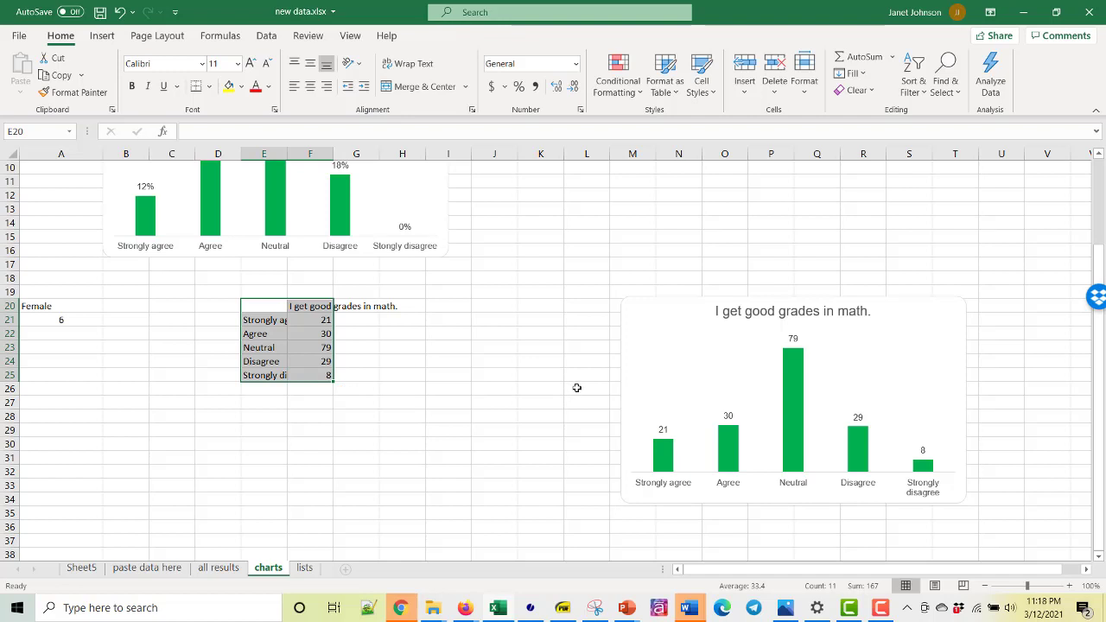
# - Paste a copy of the count table at E27
pyautogui.hotkey('ctrl', 'c')
pyautogui.click(262, 402)
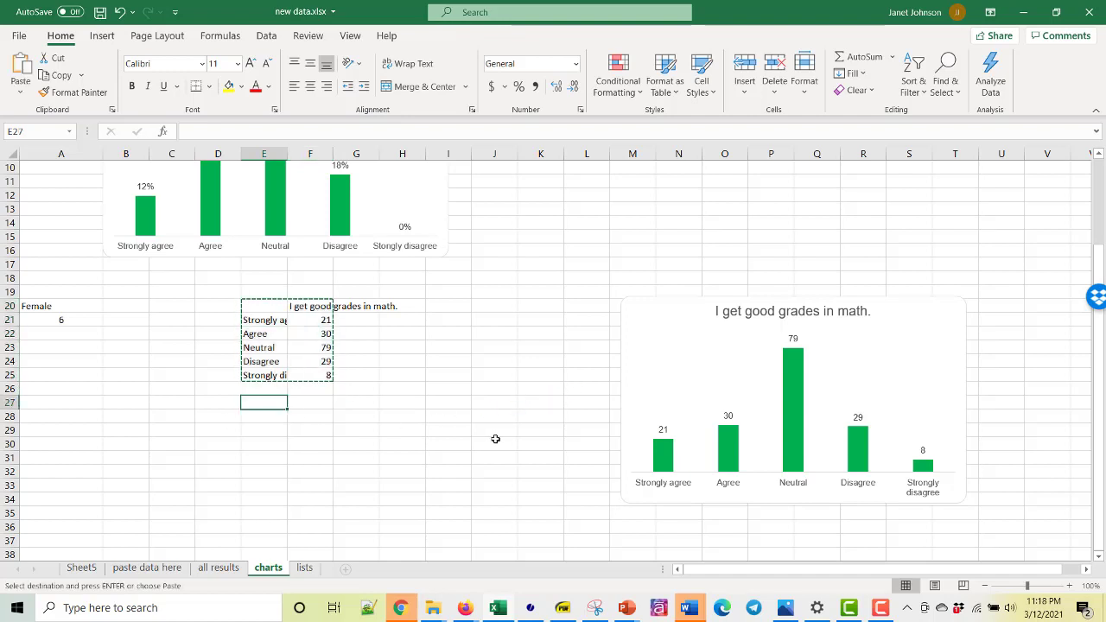
pyautogui.hotkey('ctrl', 'v')
pyautogui.press('ctrl')
pyautogui.press('Escape')
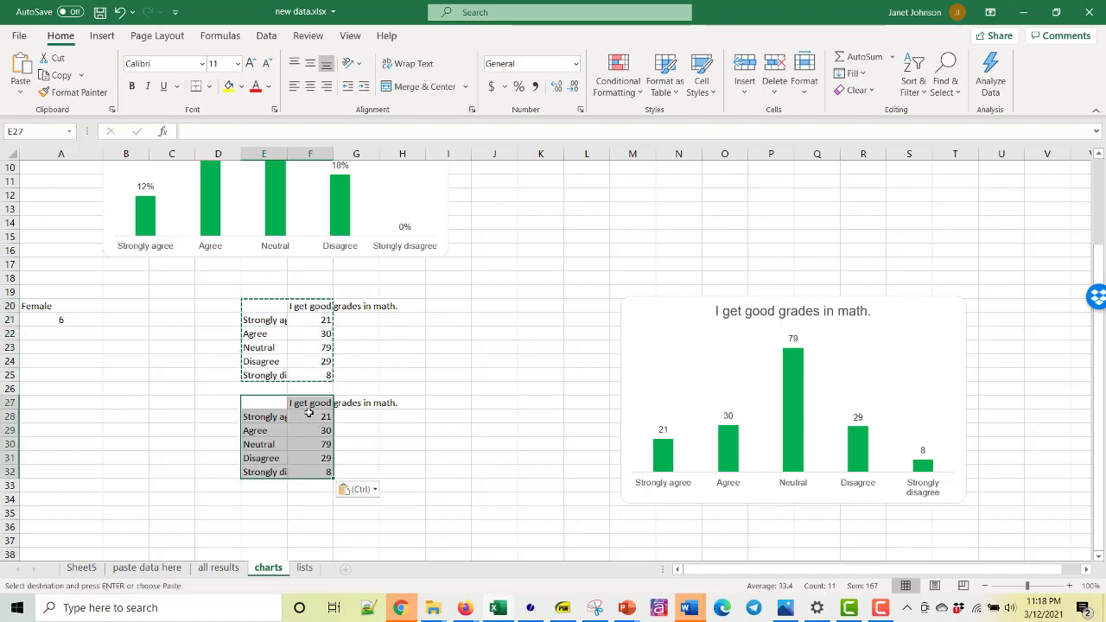
# - Enter =F21/SUM(F$21:F$25) in F28 as the first response's share
pyautogui.click(313, 416)
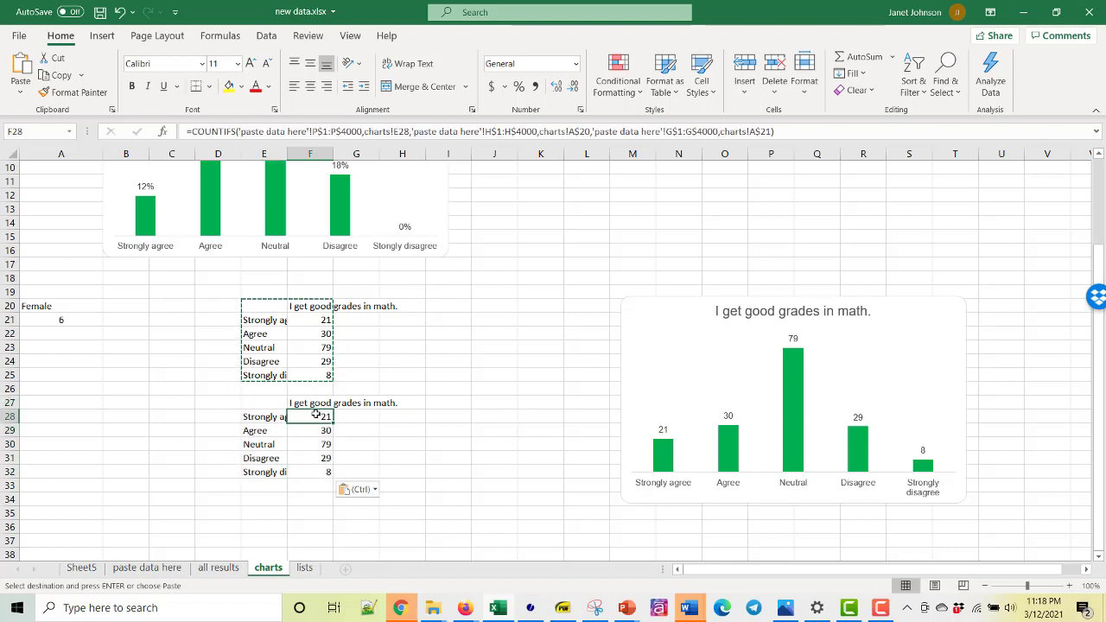
pyautogui.write('=')
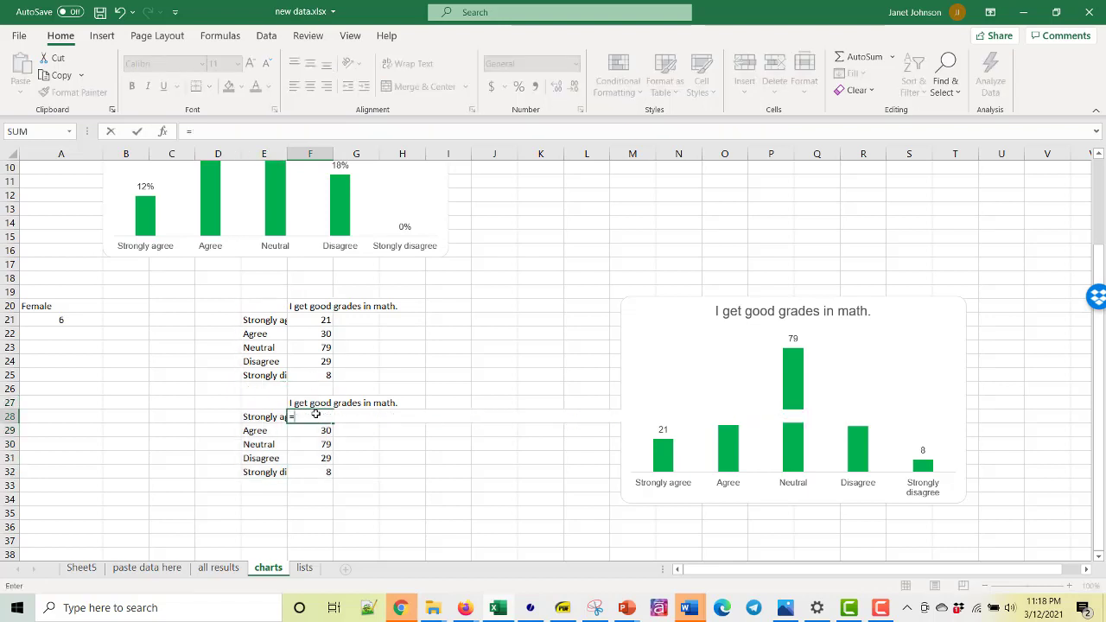
pyautogui.click(314, 323)
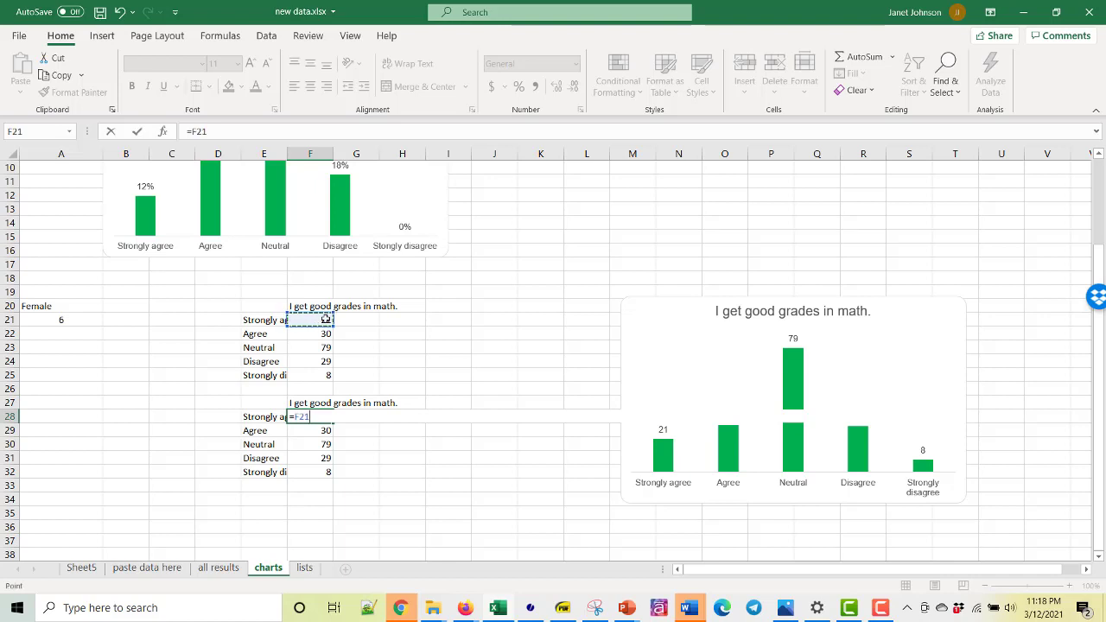
pyautogui.write('/sum(')
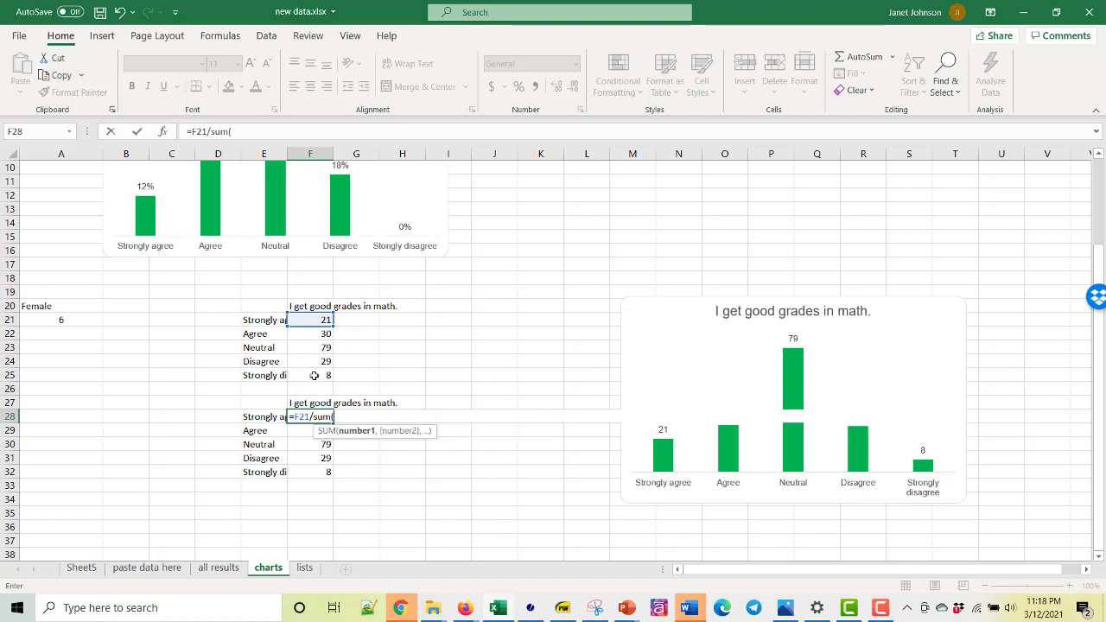
pyautogui.moveTo(320, 375); pyautogui.dragTo(314, 322)
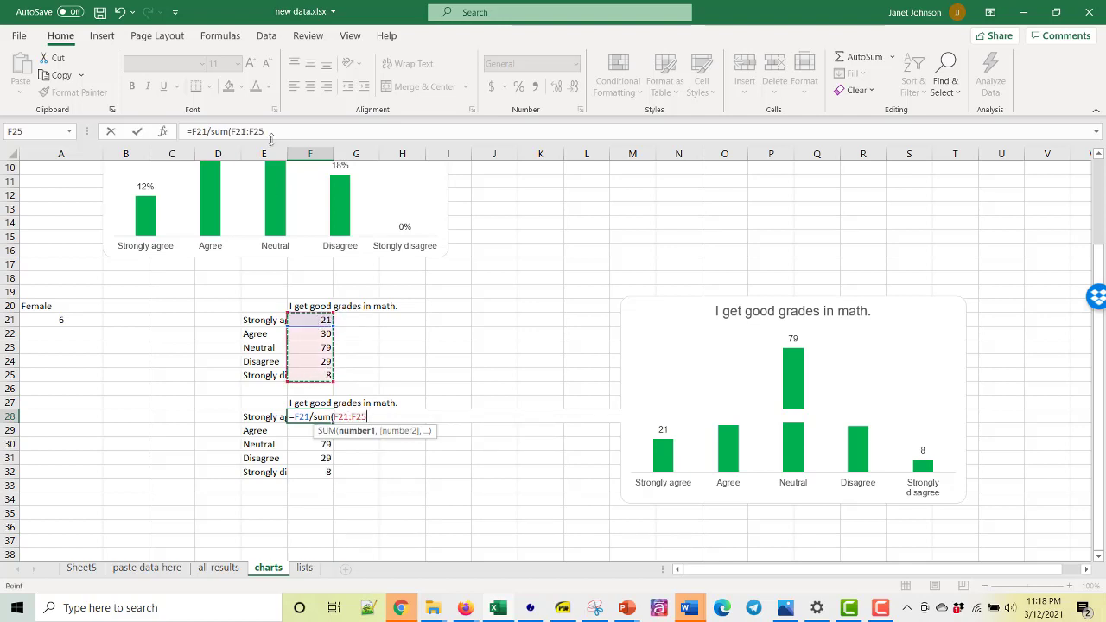
pyautogui.click(275, 128)
pyautogui.write(')')
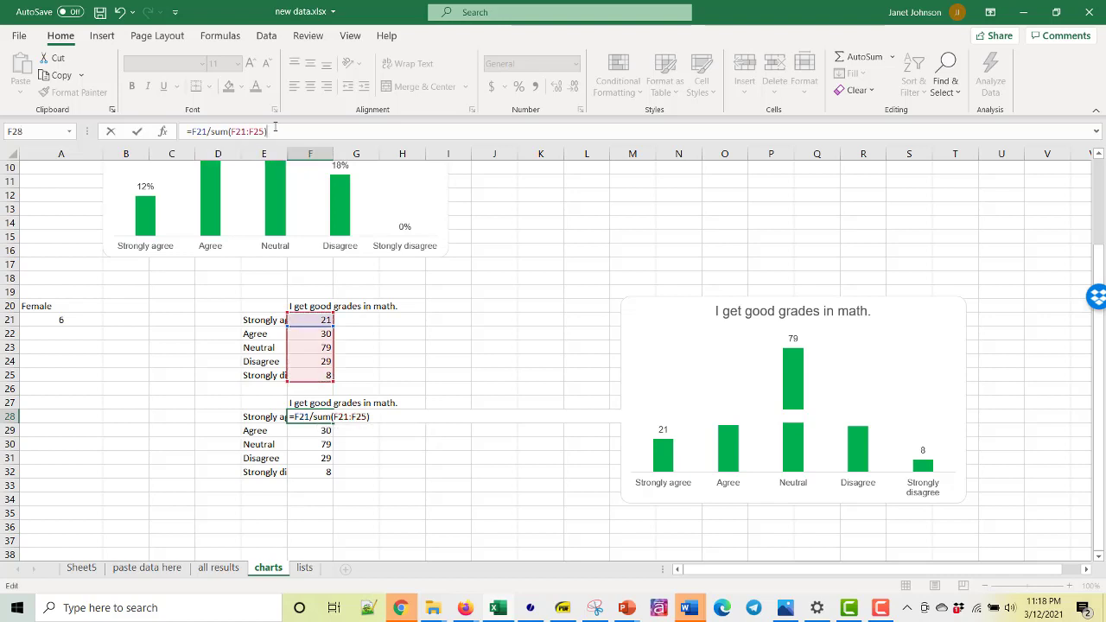
pyautogui.click(238, 131)
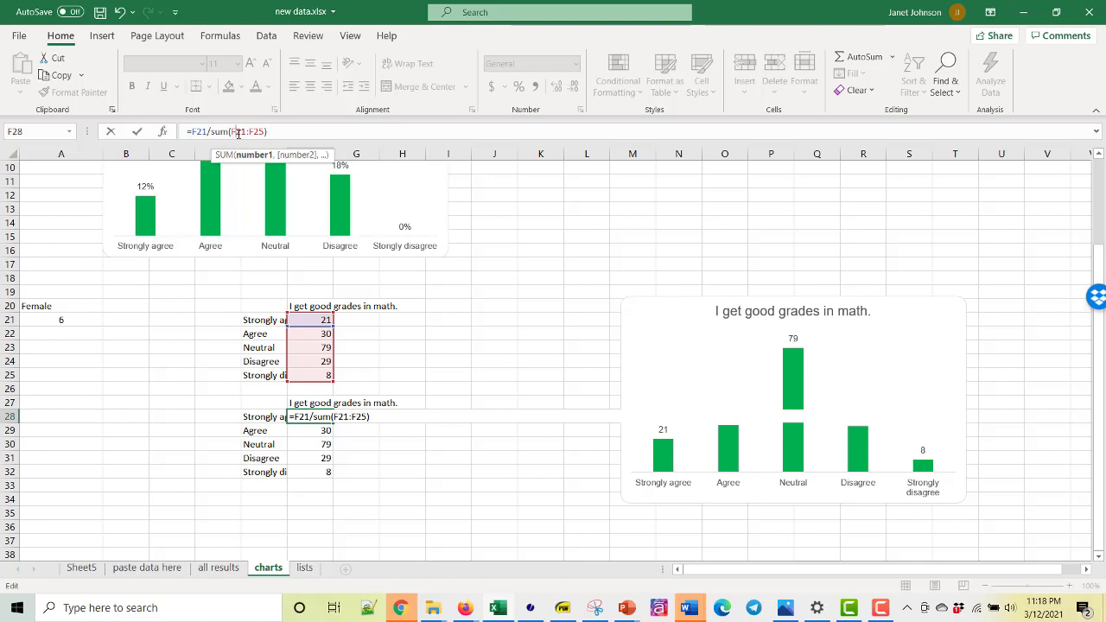
pyautogui.write('$21:F$')
pyautogui.click(295, 131)
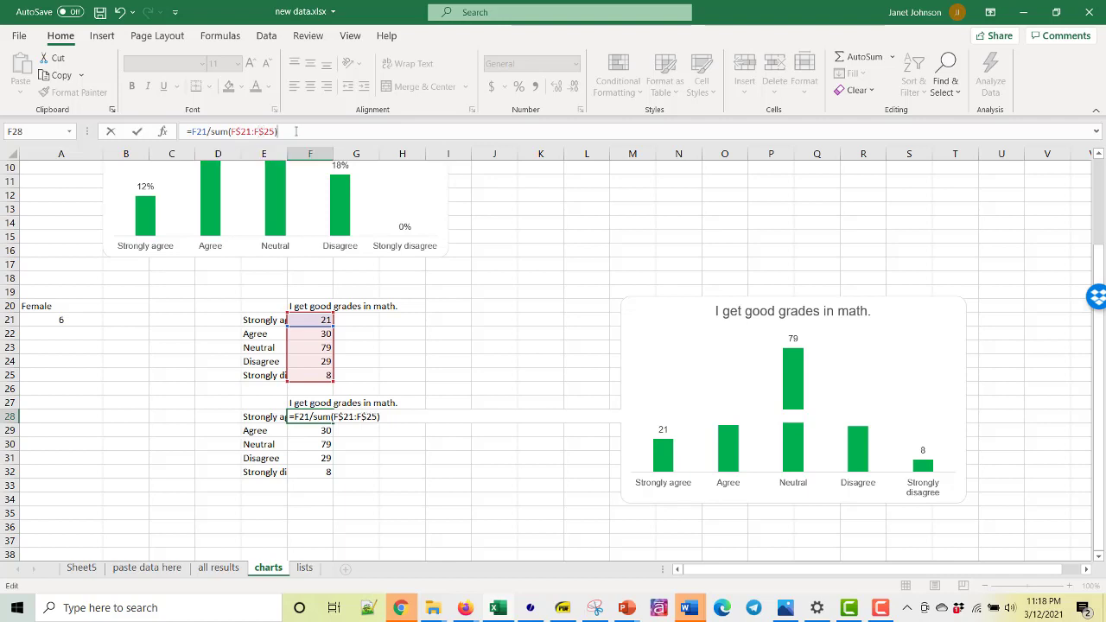
pyautogui.press('Return')
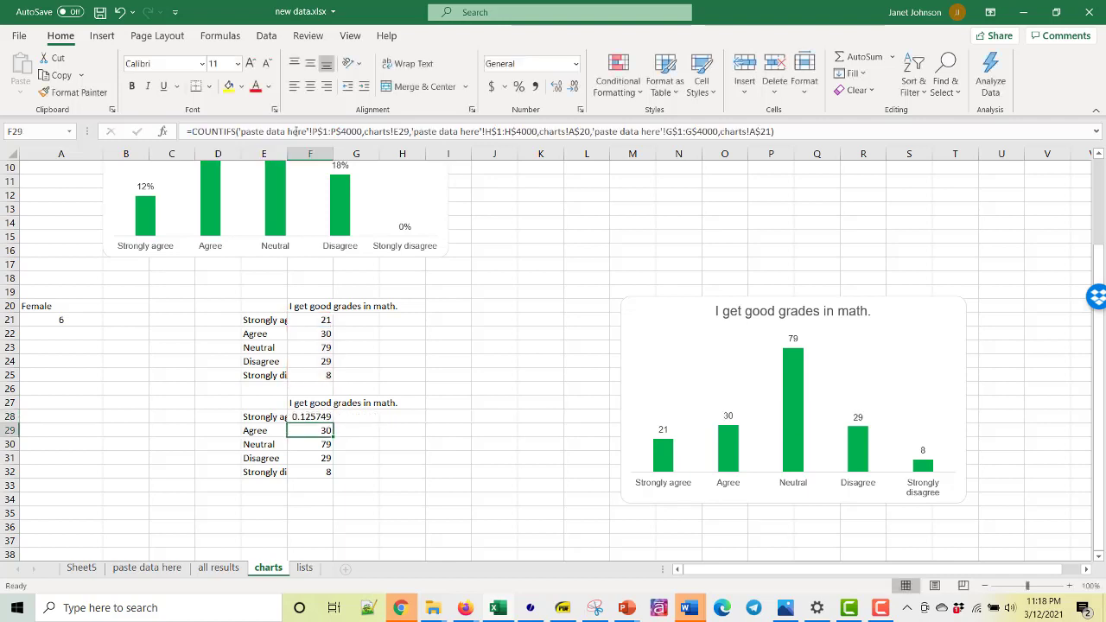
# - Fill the share formula down to F32 and format it as Percentage
pyautogui.click(321, 418)
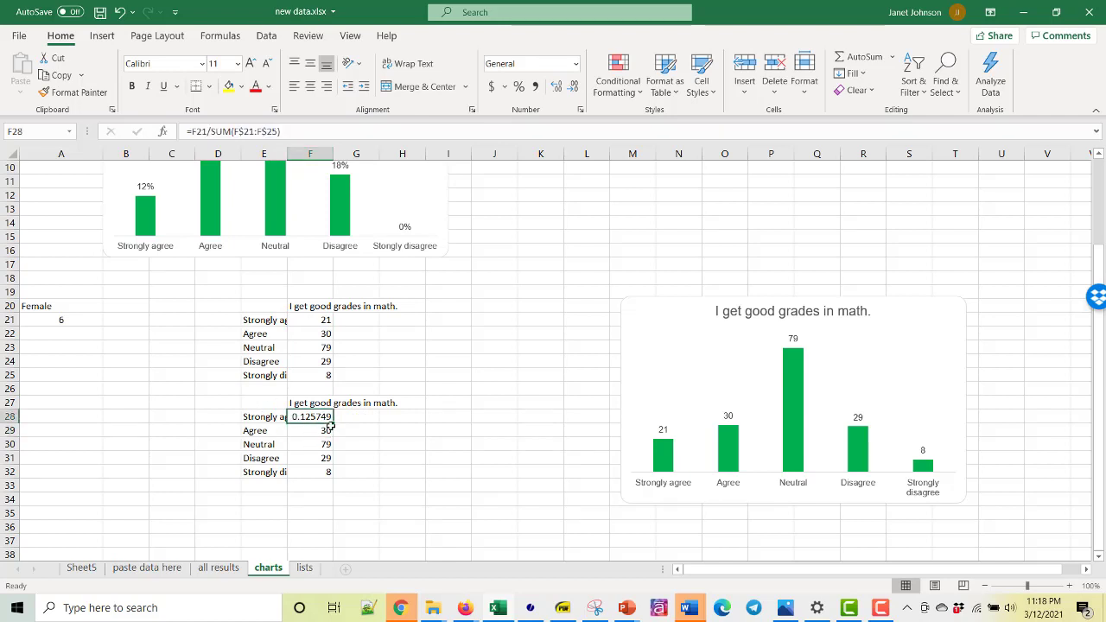
pyautogui.moveTo(336, 421); pyautogui.dragTo(334, 475)
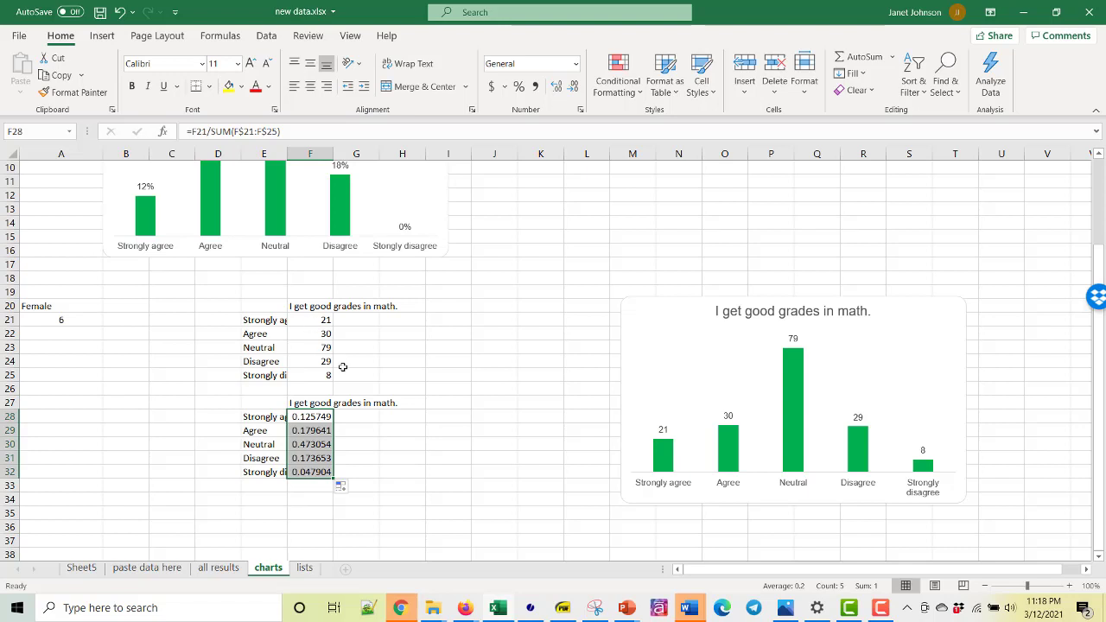
pyautogui.click(518, 86)
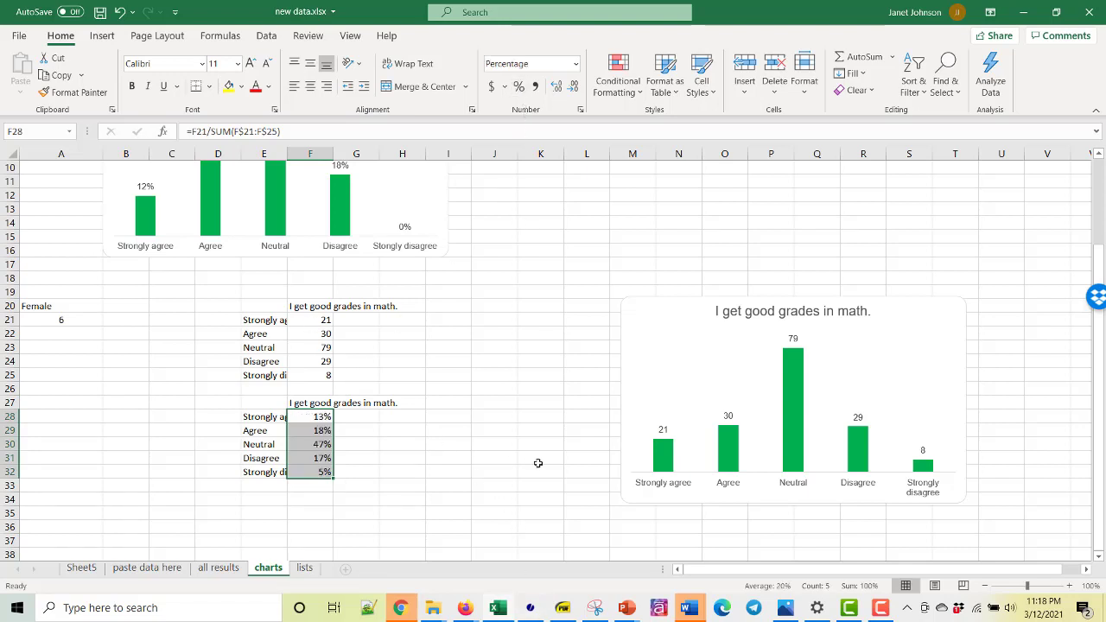
pyautogui.click(655, 302)
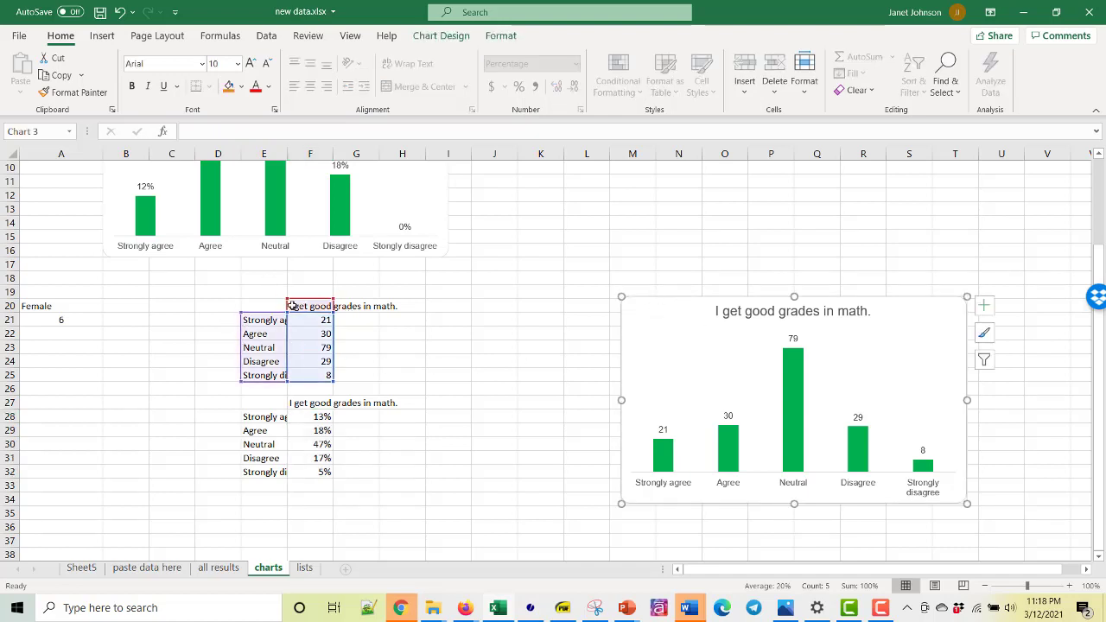
# - Repoint the second chart's source range to the percentages in F28:F32
pyautogui.moveTo(313, 300); pyautogui.dragTo(313, 429)
pyautogui.moveTo(319, 304); pyautogui.dragTo(427, 318)
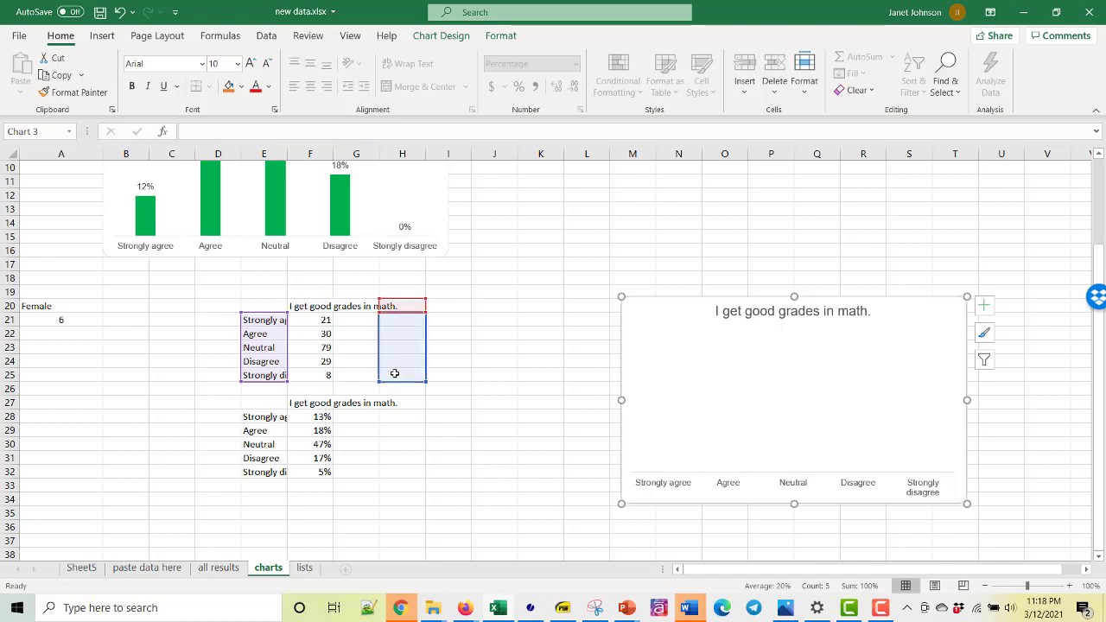
pyautogui.moveTo(395, 383); pyautogui.dragTo(318, 472)
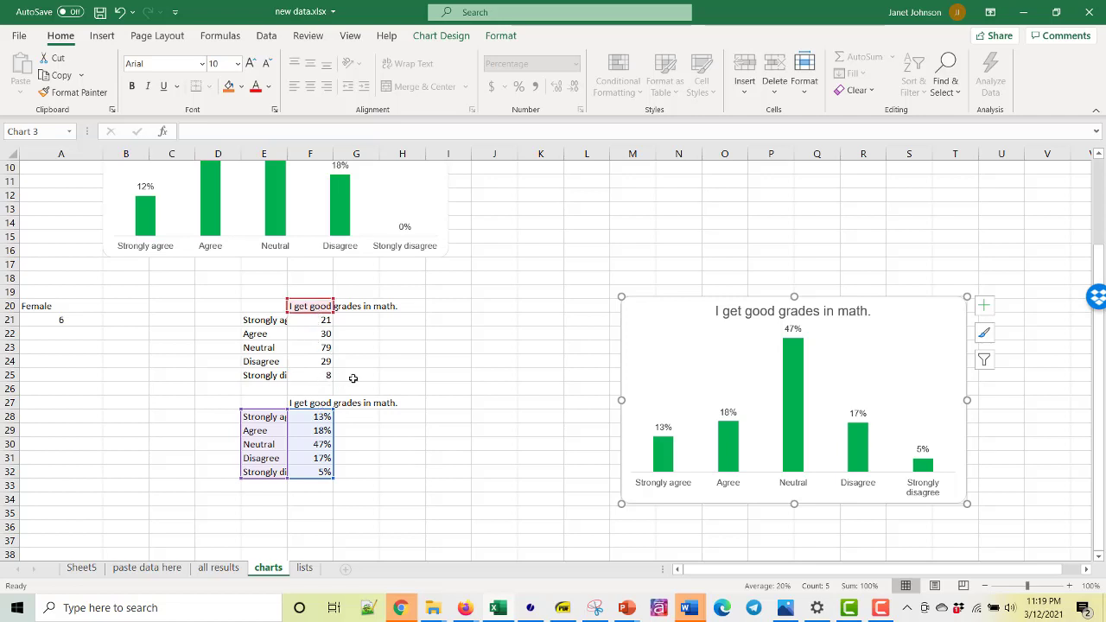
pyautogui.click(459, 363)
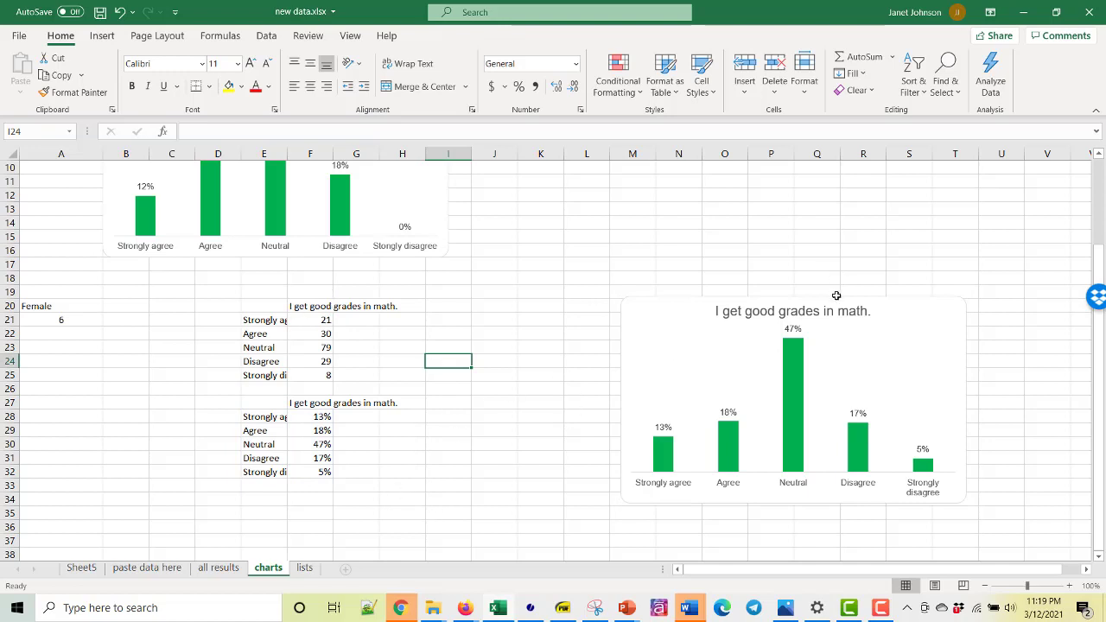
# - Move the percentage chart left to sit directly beneath the first chart
pyautogui.click(923, 298)
pyautogui.moveTo(928, 324); pyautogui.dragTo(403, 327)
pyautogui.click(605, 347)
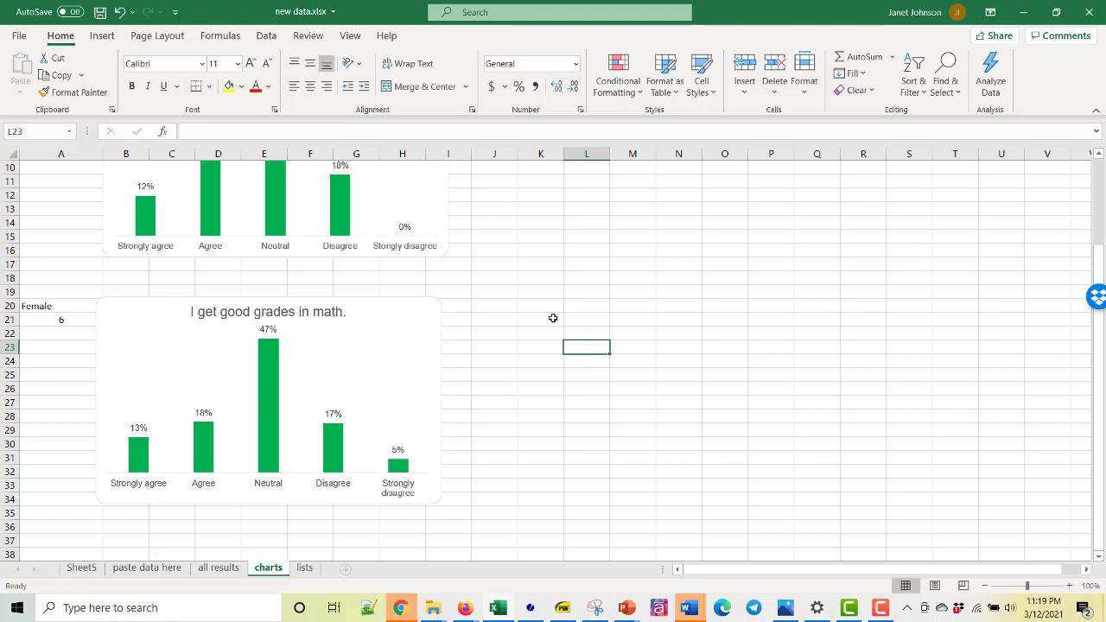
pyautogui.click(580, 319)
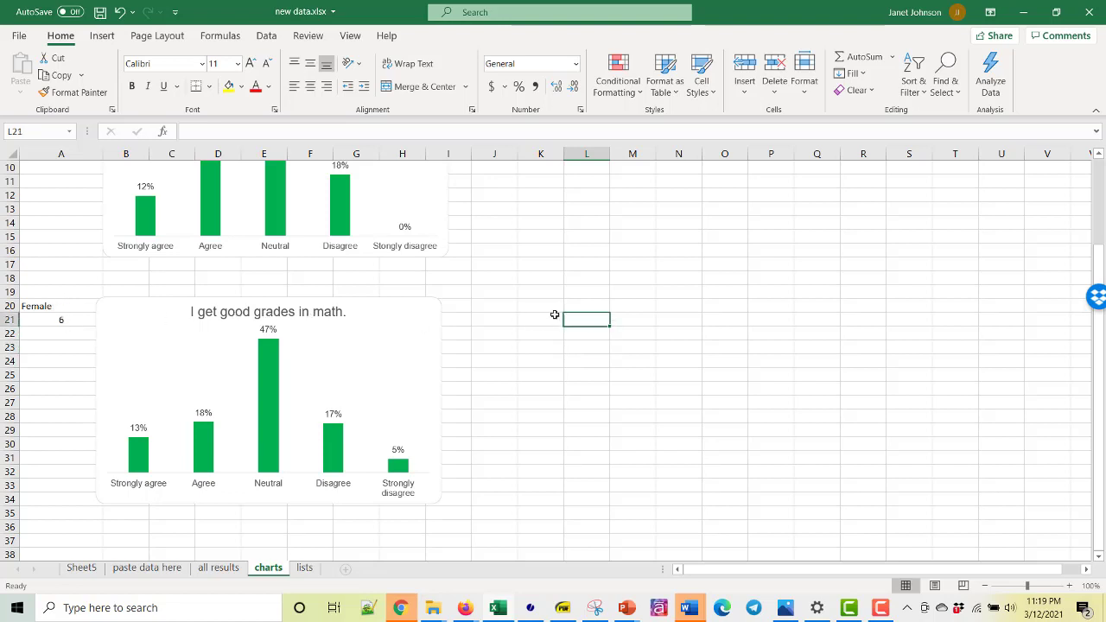
# - Start K20's label formula joining "Grade ", A21 and A20, and move the chart down
pyautogui.click(543, 304)
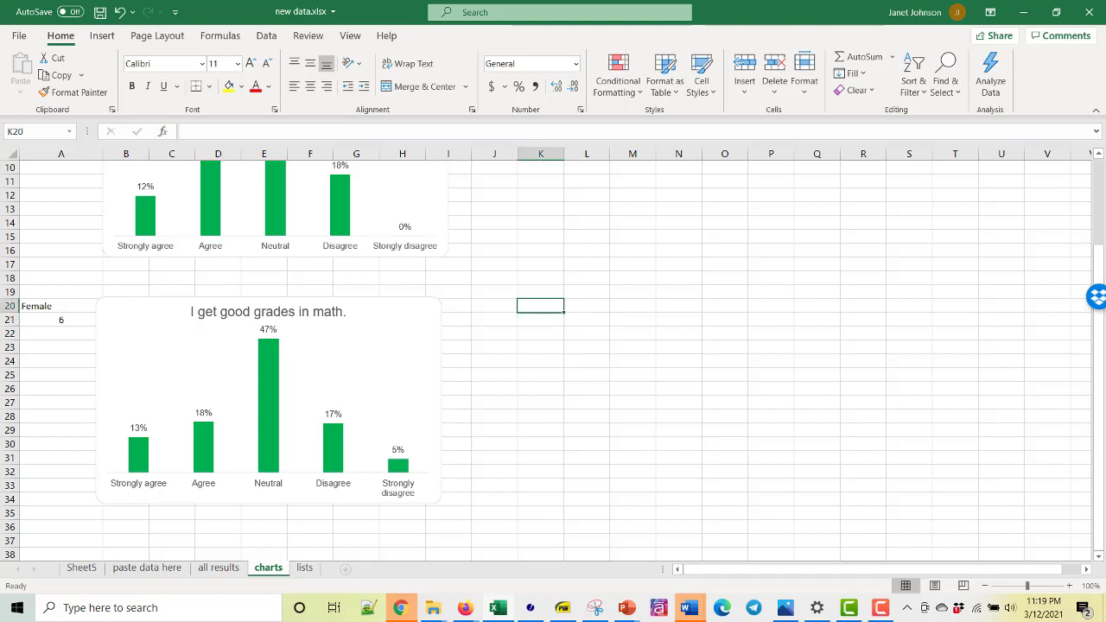
pyautogui.write('=')
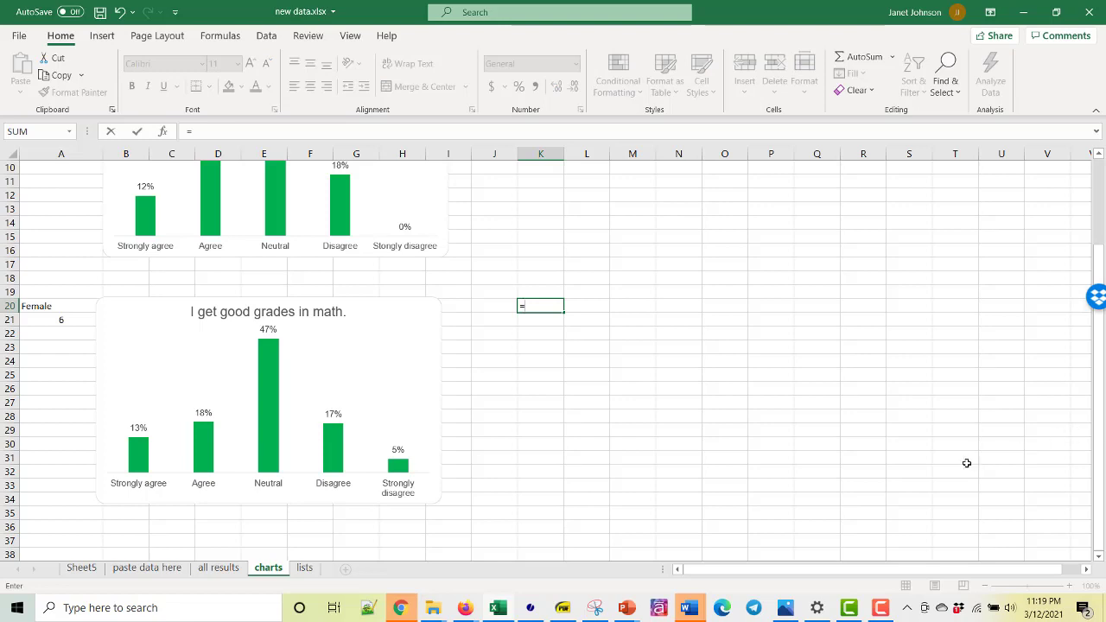
pyautogui.click(42, 320)
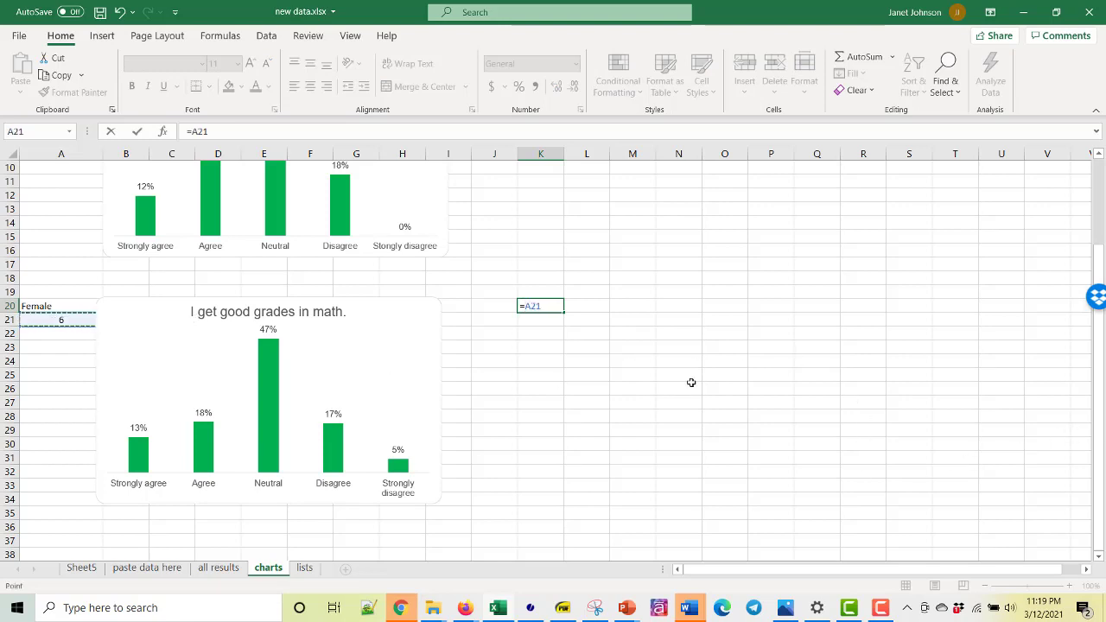
pyautogui.click(523, 307)
pyautogui.write('"')
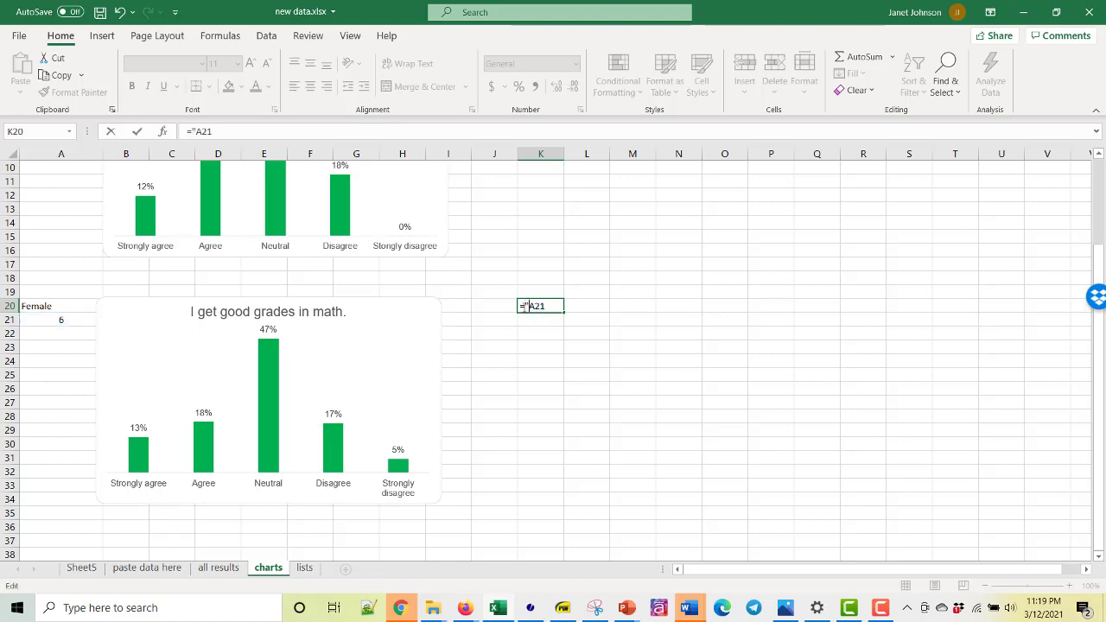
pyautogui.write('Grade "&')
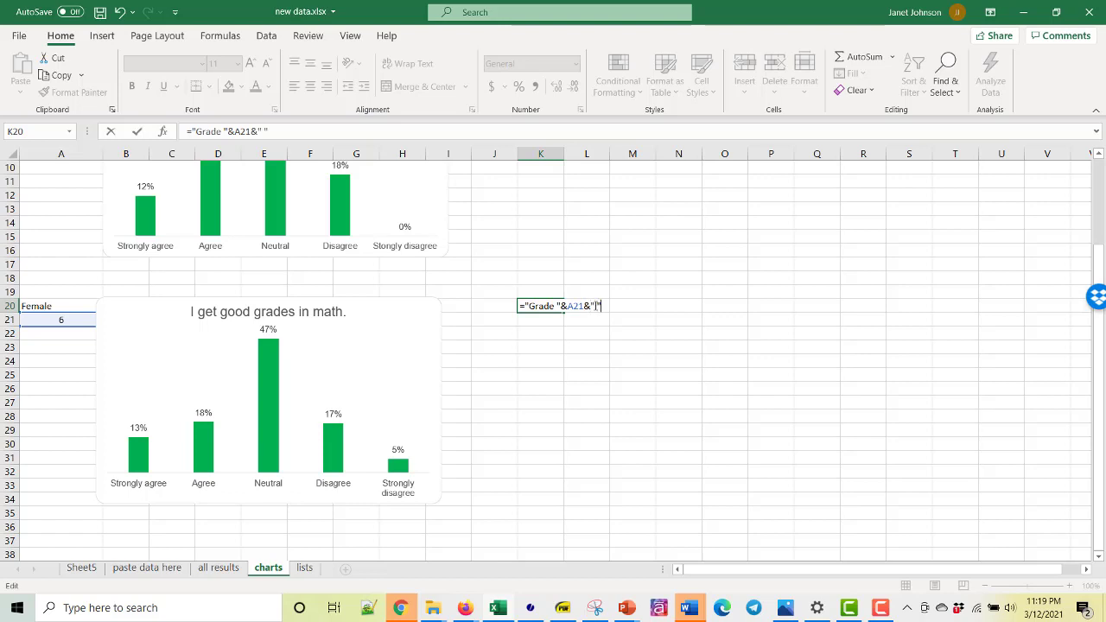
pyautogui.write('&')
pyautogui.click(40, 305)
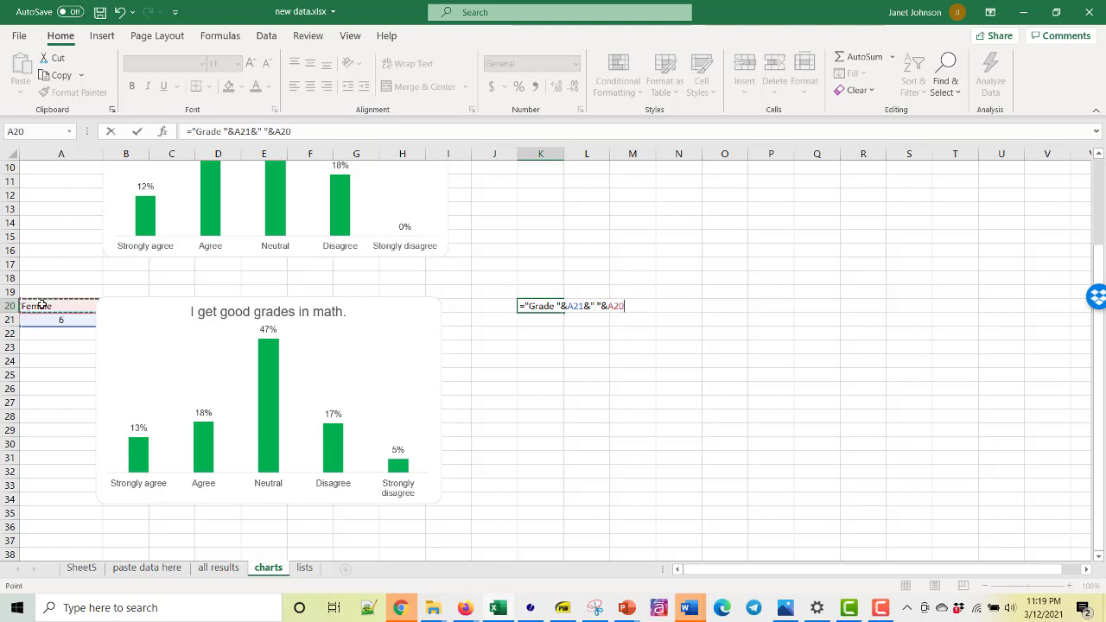
pyautogui.click(374, 326)
pyautogui.moveTo(375, 325); pyautogui.dragTo(431, 454)
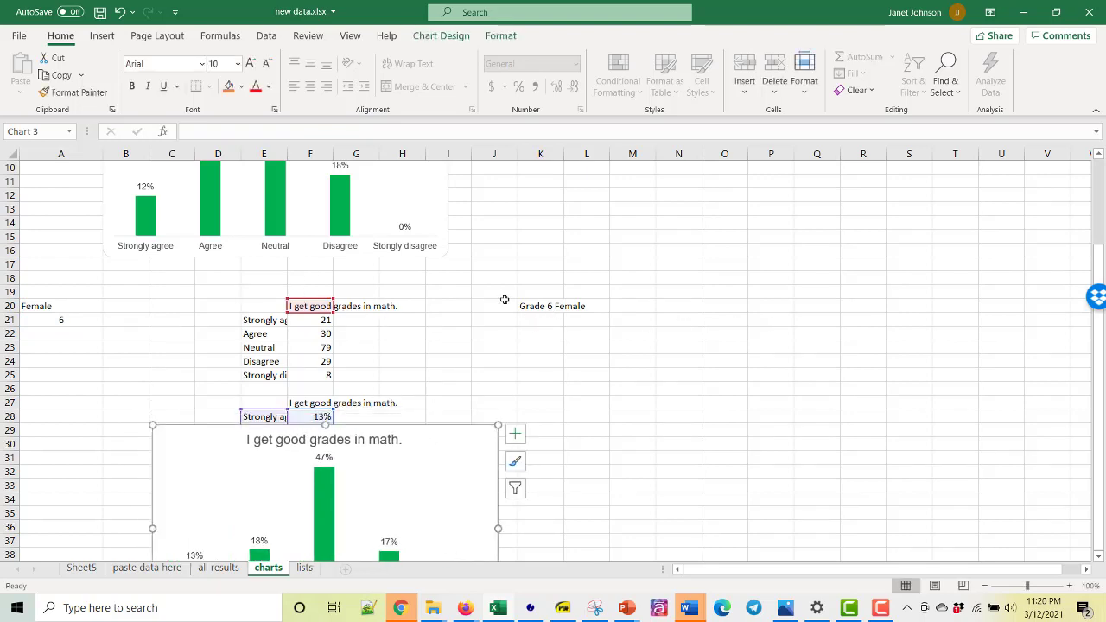
# - Add the spacing, colon and the question text from F20 to K20's label
pyautogui.click(536, 307)
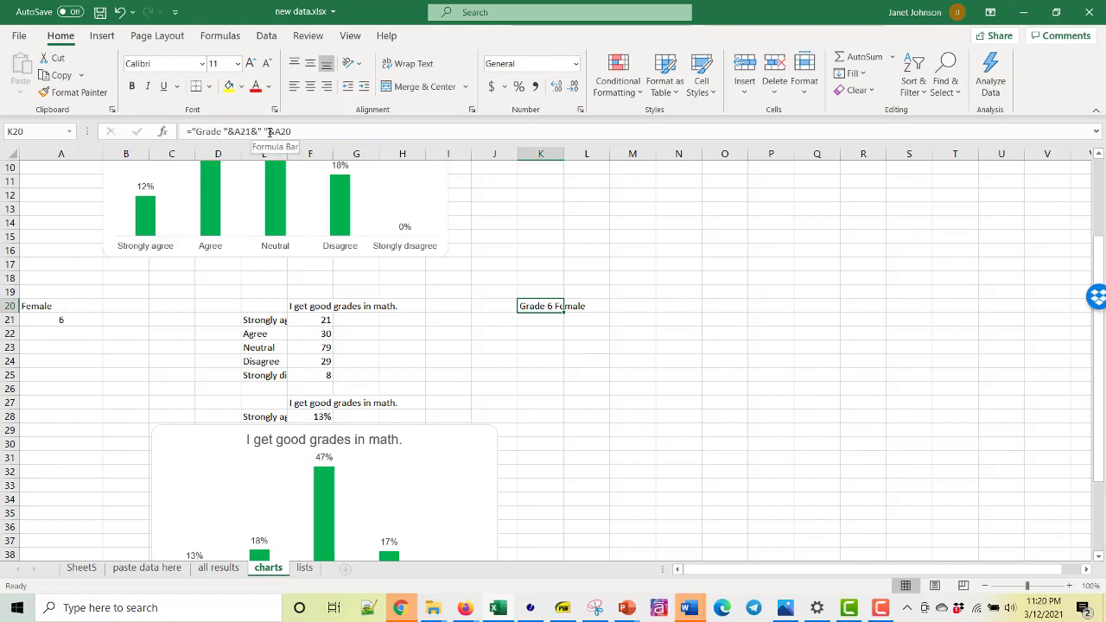
pyautogui.click(310, 131)
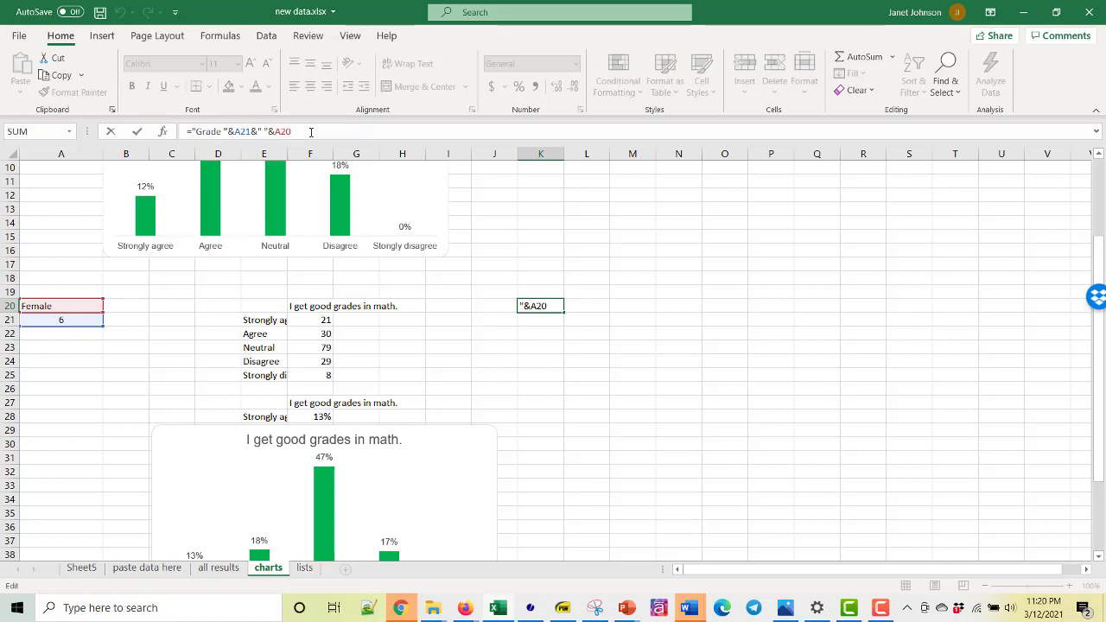
pyautogui.write('&":')
pyautogui.hotkey('shift', 'space')
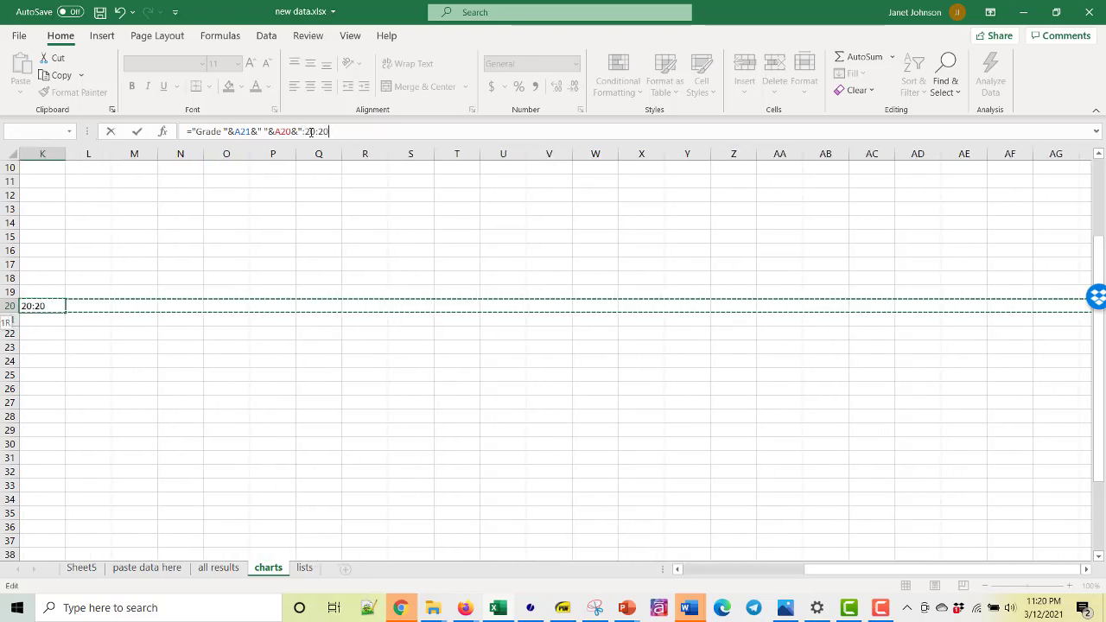
pyautogui.write('"')
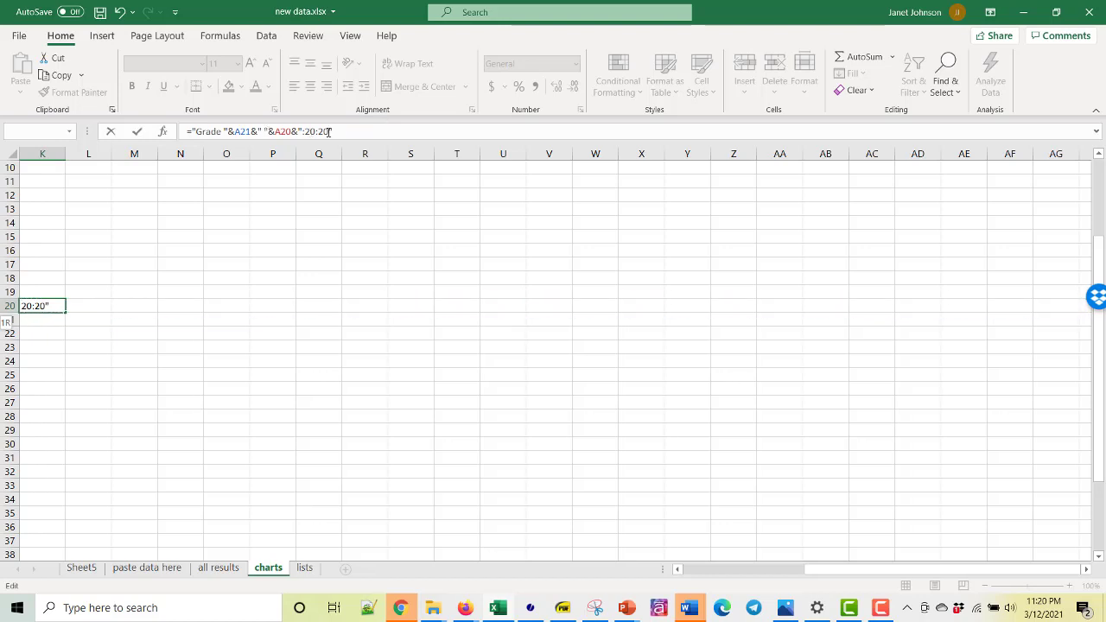
pyautogui.moveTo(330, 131); pyautogui.dragTo(309, 131)
pyautogui.press('BackSpace')
pyautogui.write('"&')
pyautogui.moveTo(825, 568); pyautogui.dragTo(702, 568)
pyautogui.click(311, 306)
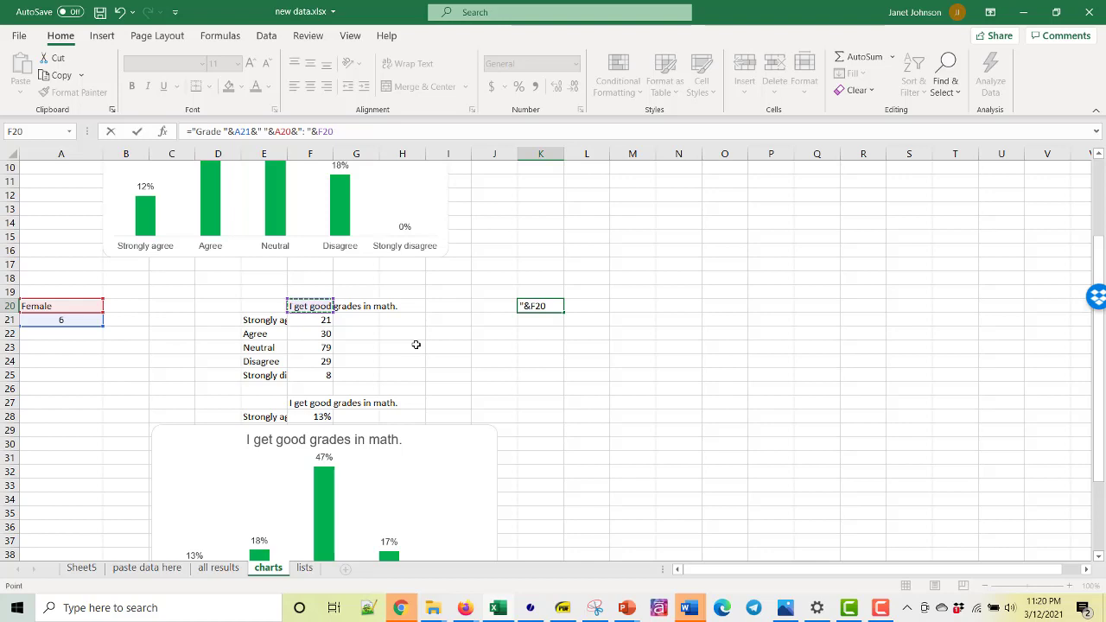
pyautogui.write('&')
# - Append " N = " with SUM(F21:F25) to complete the K20 label
pyautogui.write('N = "&')
pyautogui.write('s')
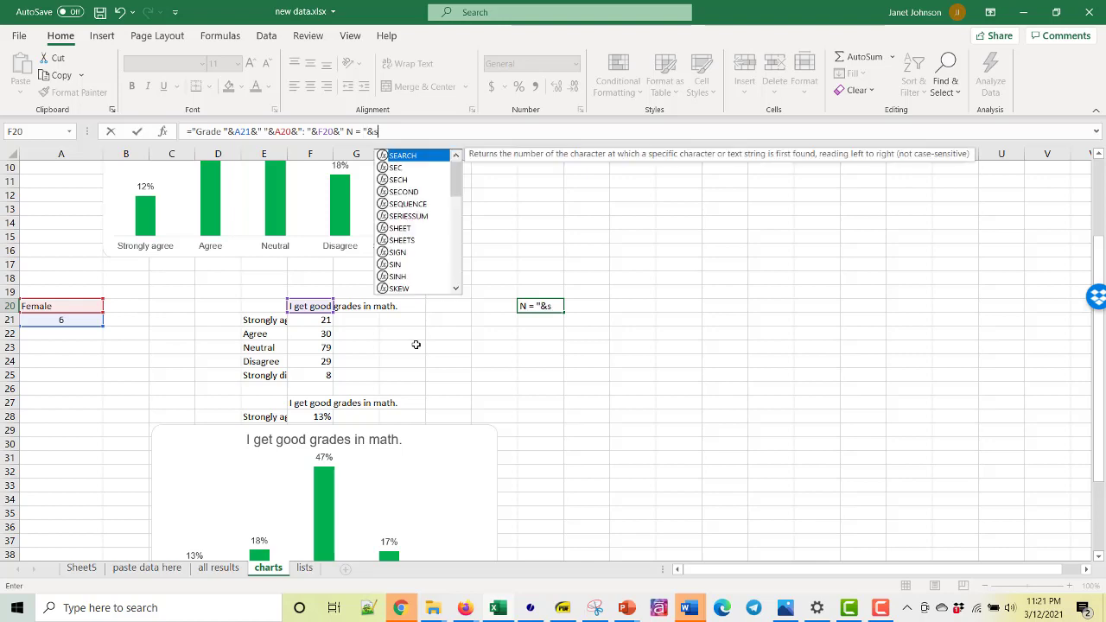
pyautogui.write('um(')
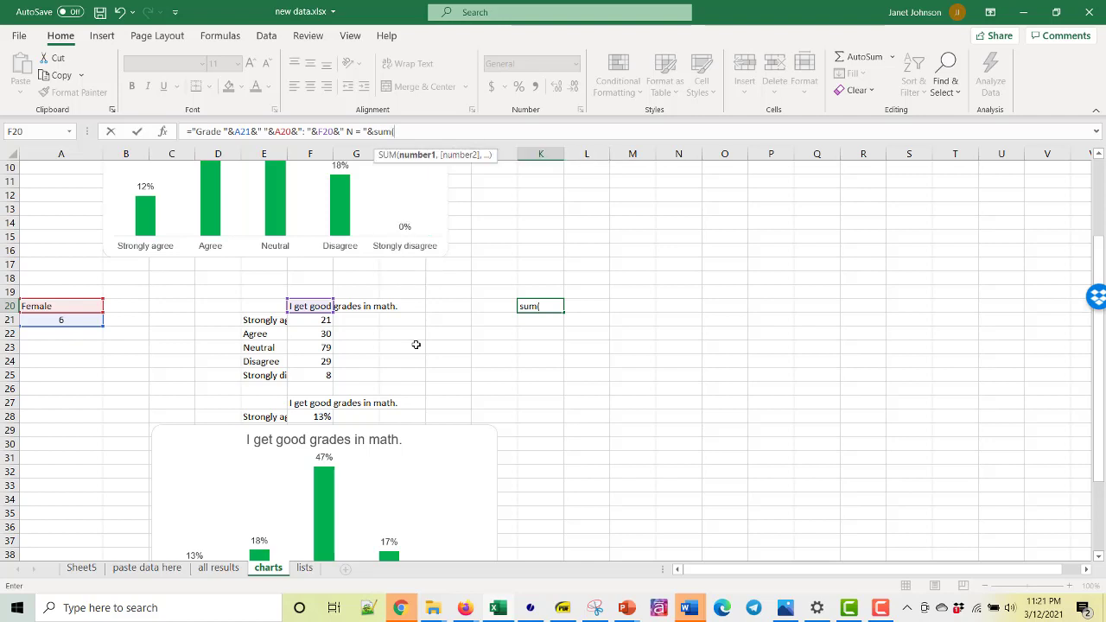
pyautogui.click(311, 322)
pyautogui.moveTo(311, 322); pyautogui.dragTo(307, 375)
pyautogui.write(')')
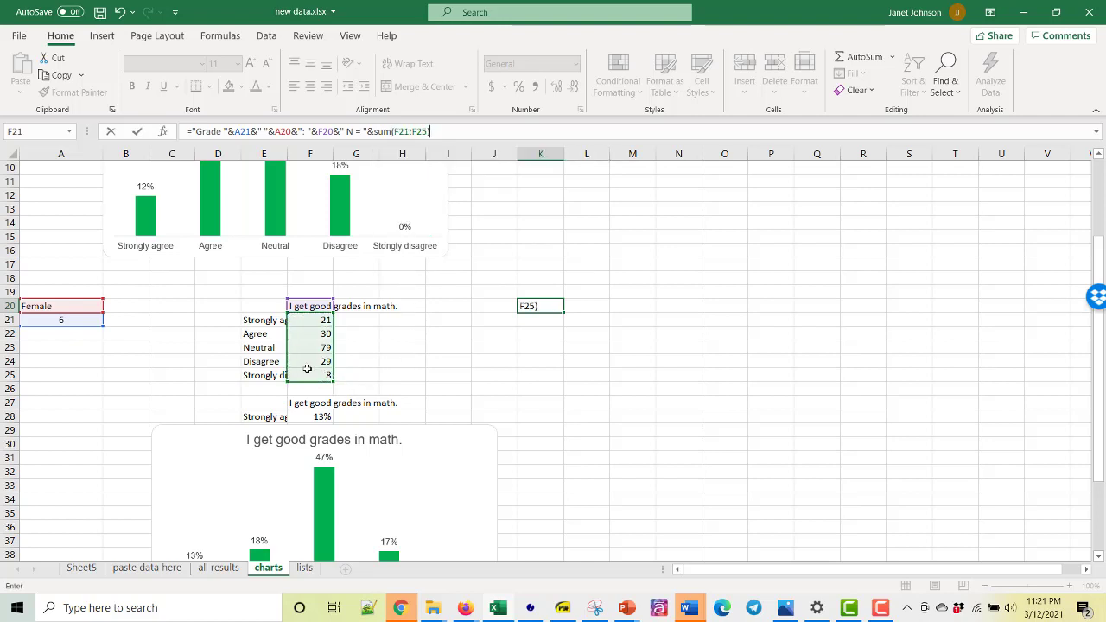
pyautogui.press('Return')
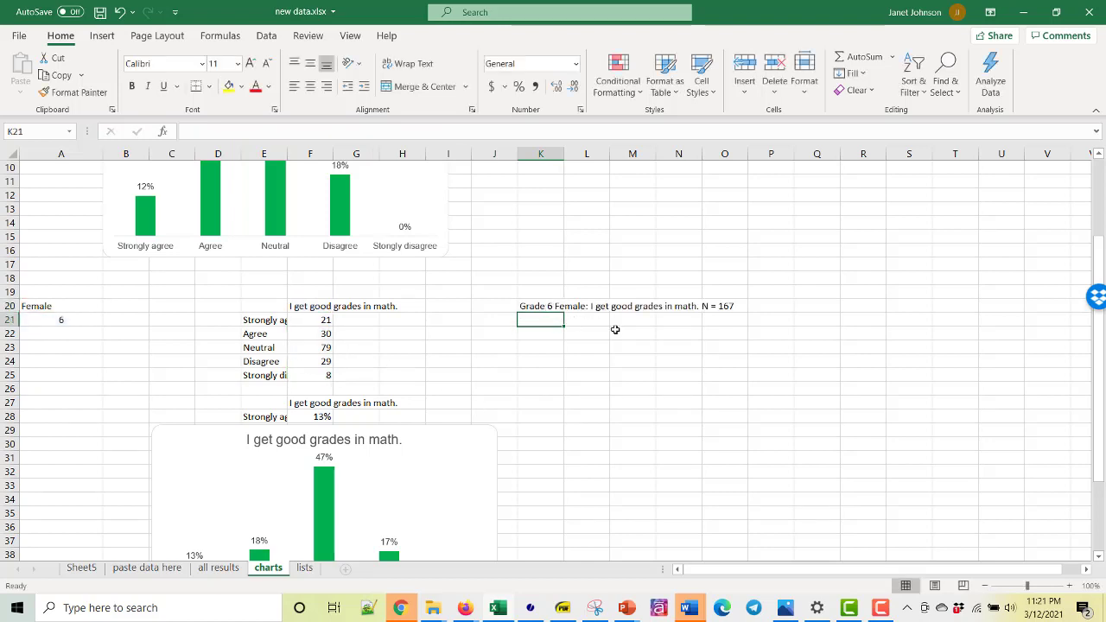
# - Switch the filters to Male in A20 and grade 12 in A21
pyautogui.click(78, 306)
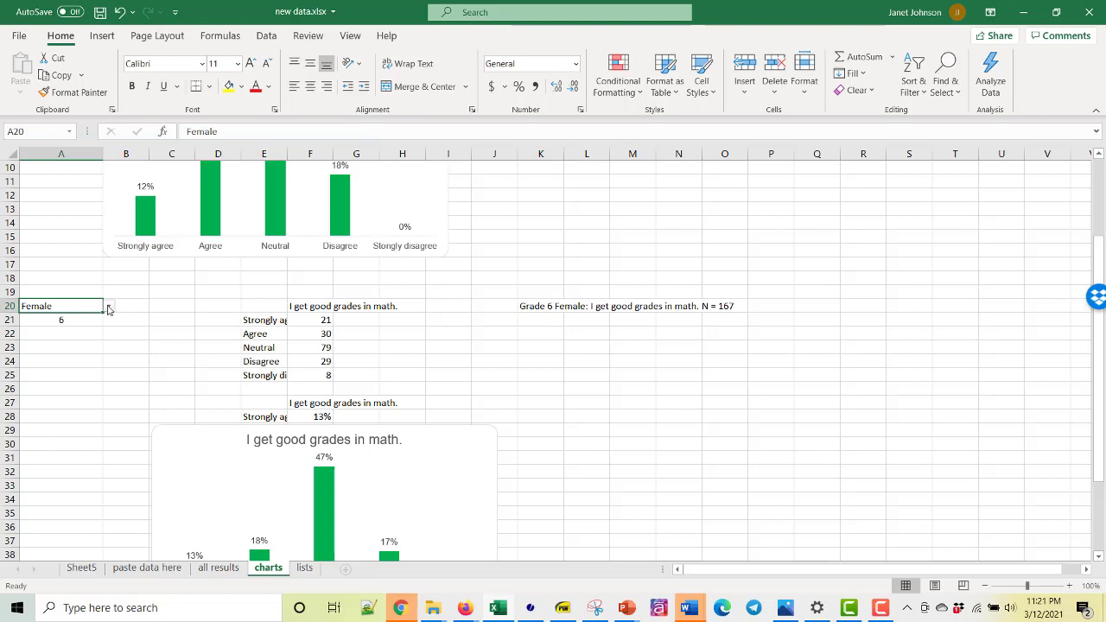
pyautogui.click(108, 307)
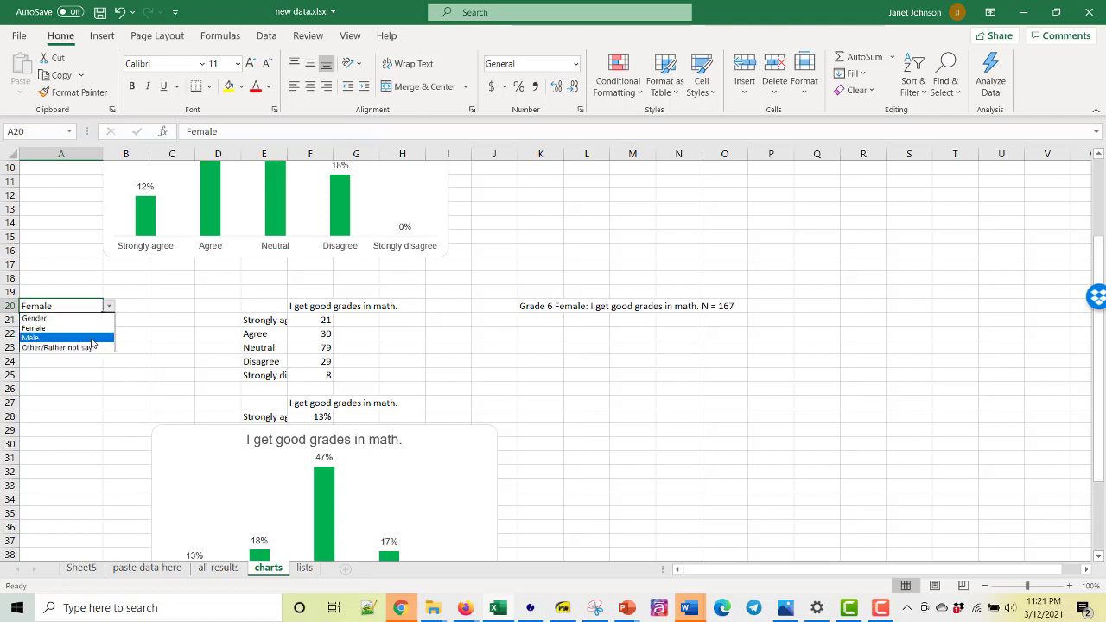
pyautogui.click(90, 338)
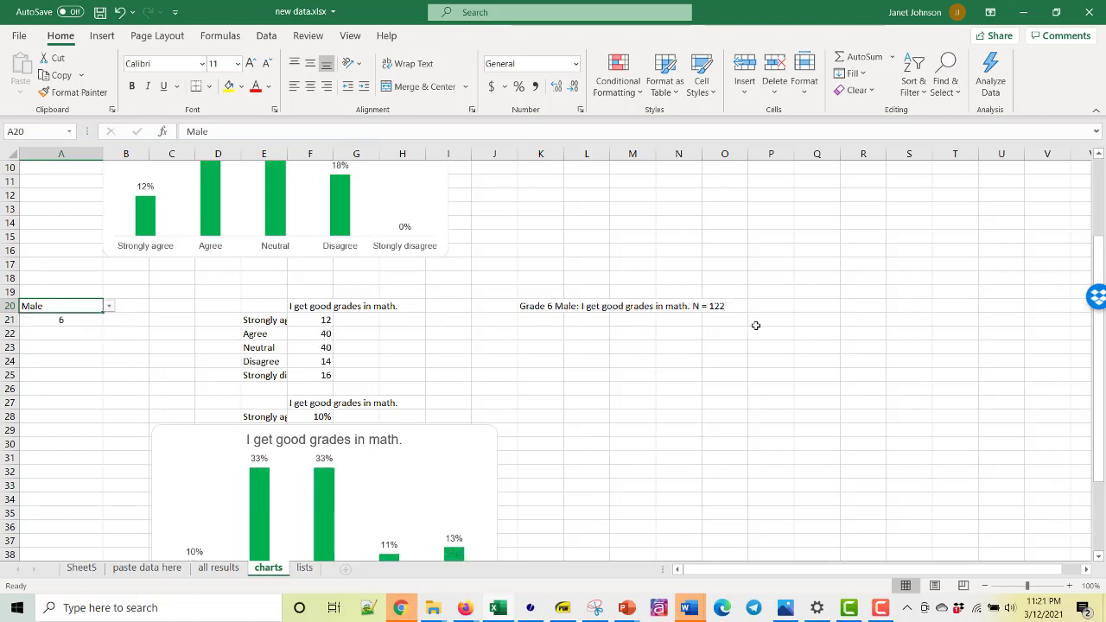
pyautogui.click(77, 321)
pyautogui.click(108, 320)
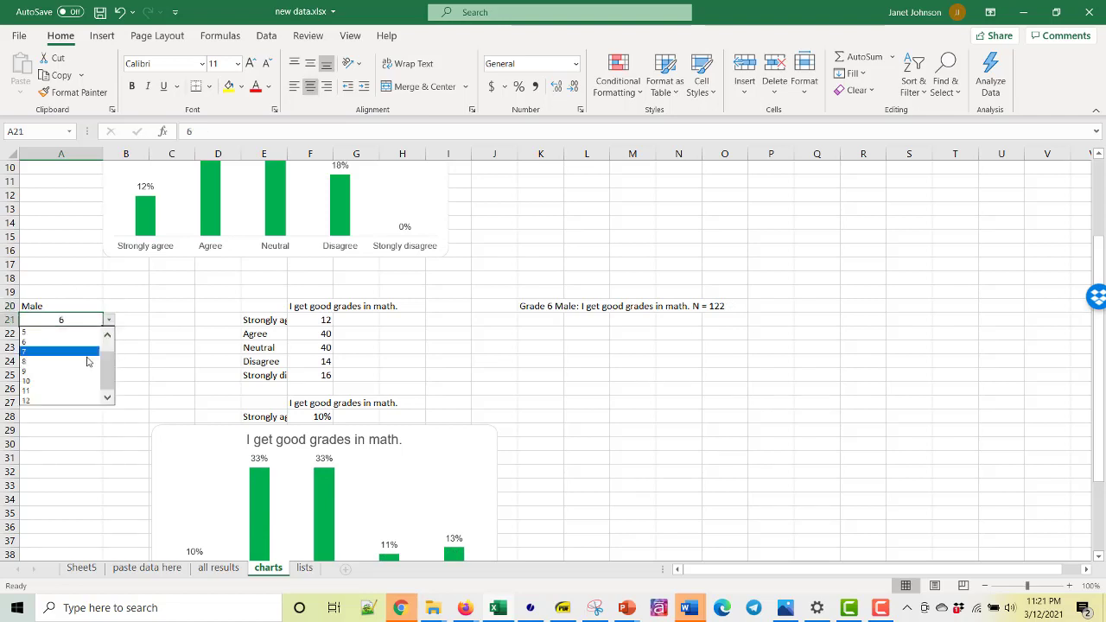
pyautogui.click(74, 402)
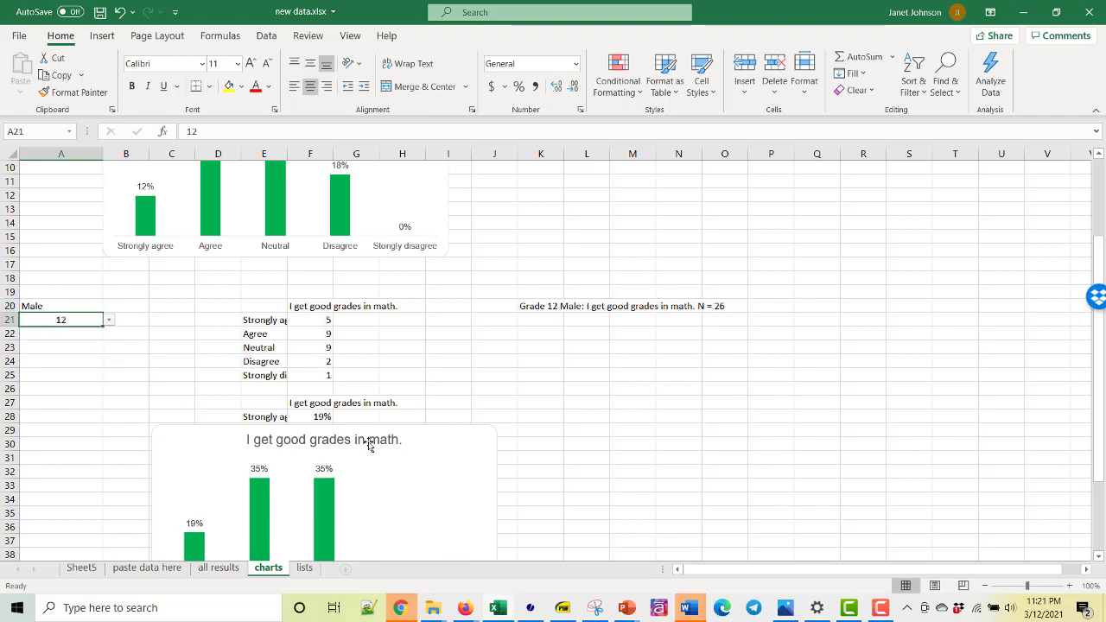
# - Move the percentage chart up to cover rows 19–33, undoing a stray plot-area shift
pyautogui.click(435, 440)
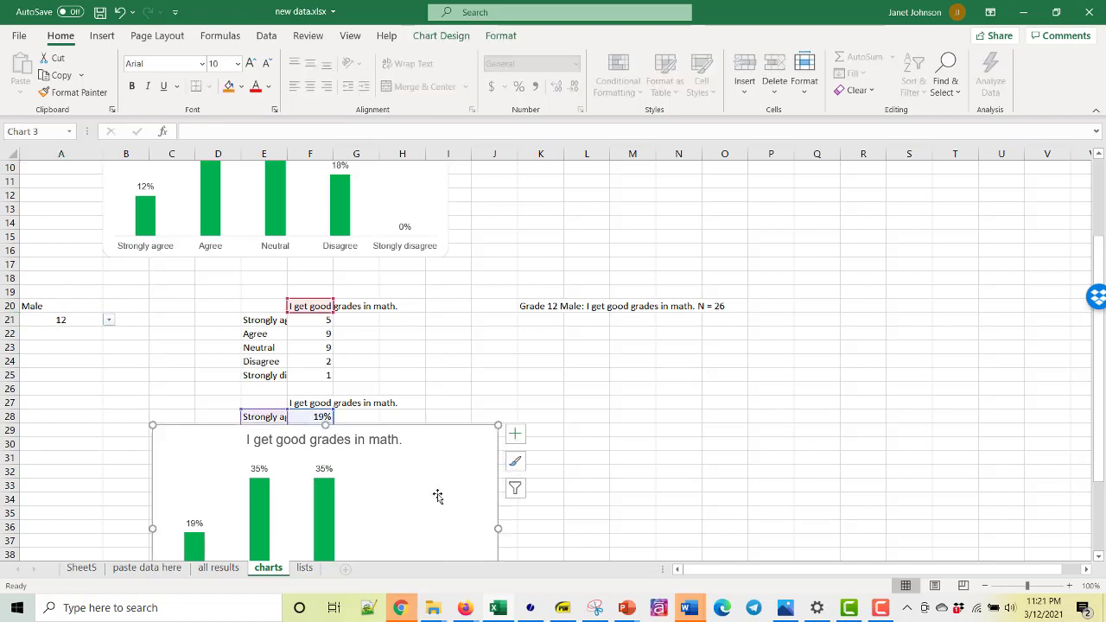
pyautogui.moveTo(439, 496); pyautogui.dragTo(437, 467)
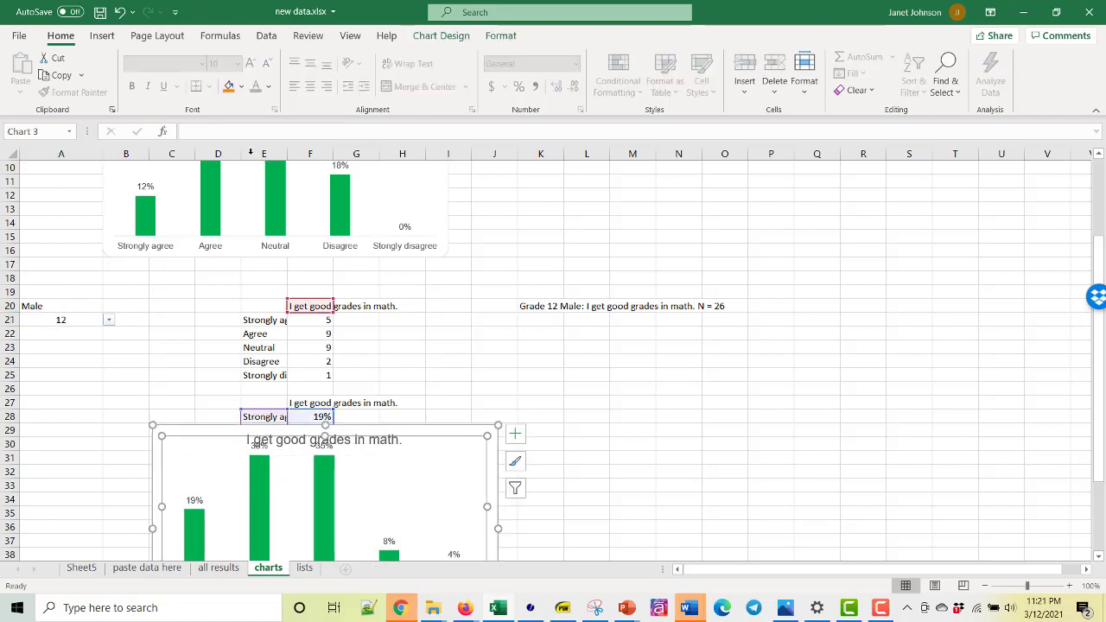
pyautogui.click(120, 11)
pyautogui.click(692, 389)
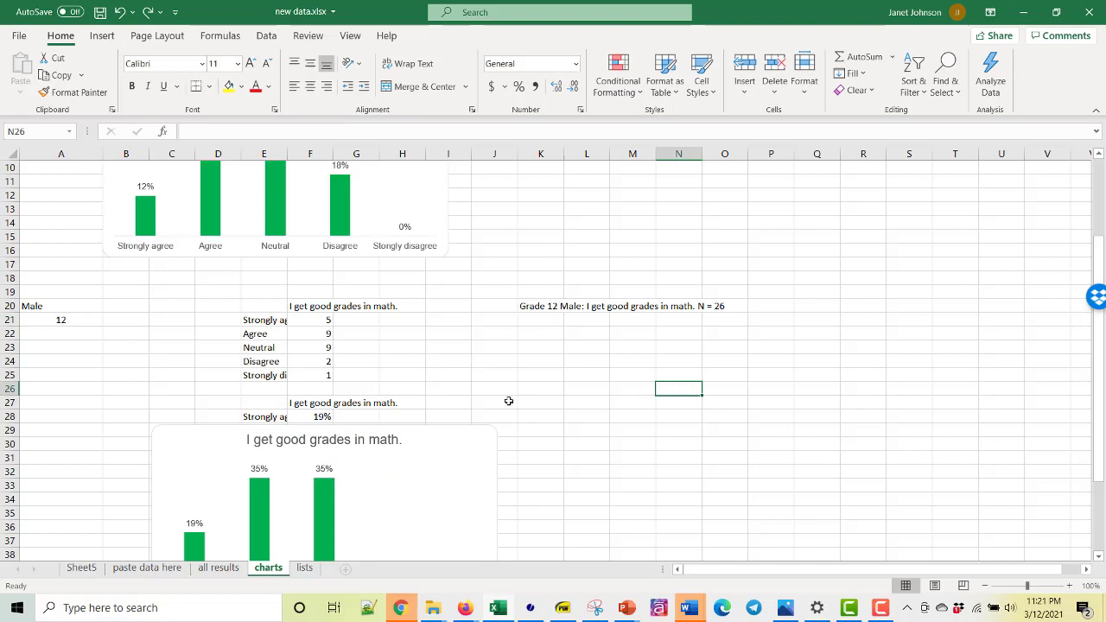
pyautogui.click(477, 439)
pyautogui.moveTo(473, 437); pyautogui.dragTo(416, 301)
pyautogui.click(602, 412)
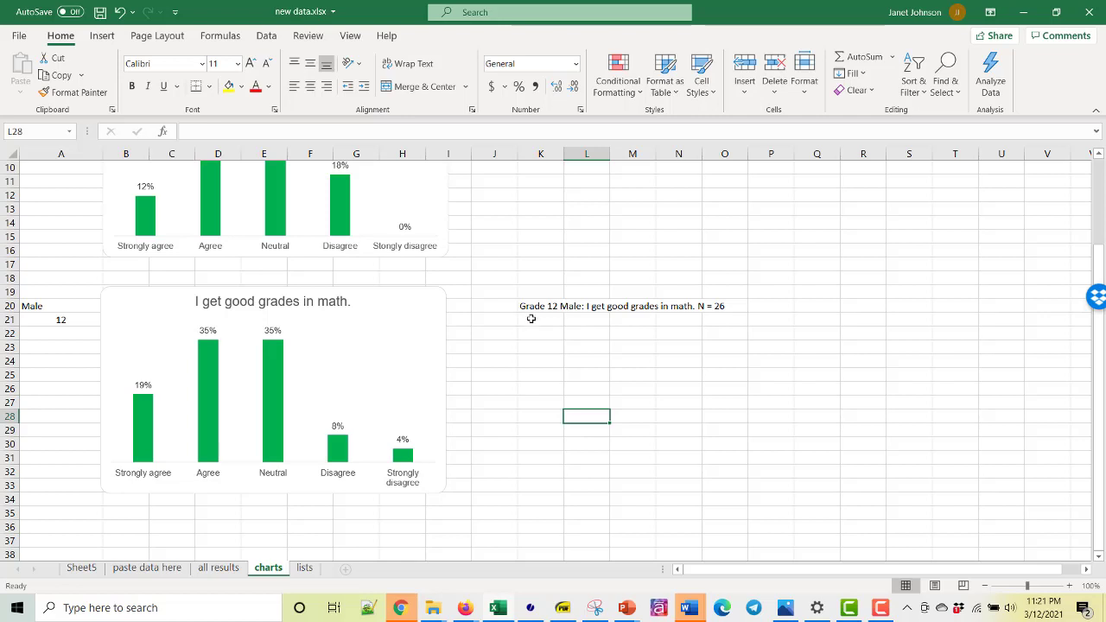
# - Link the chart title to K20 and shrink its font to fit one line
pyautogui.click(311, 310)
pyautogui.click(229, 131)
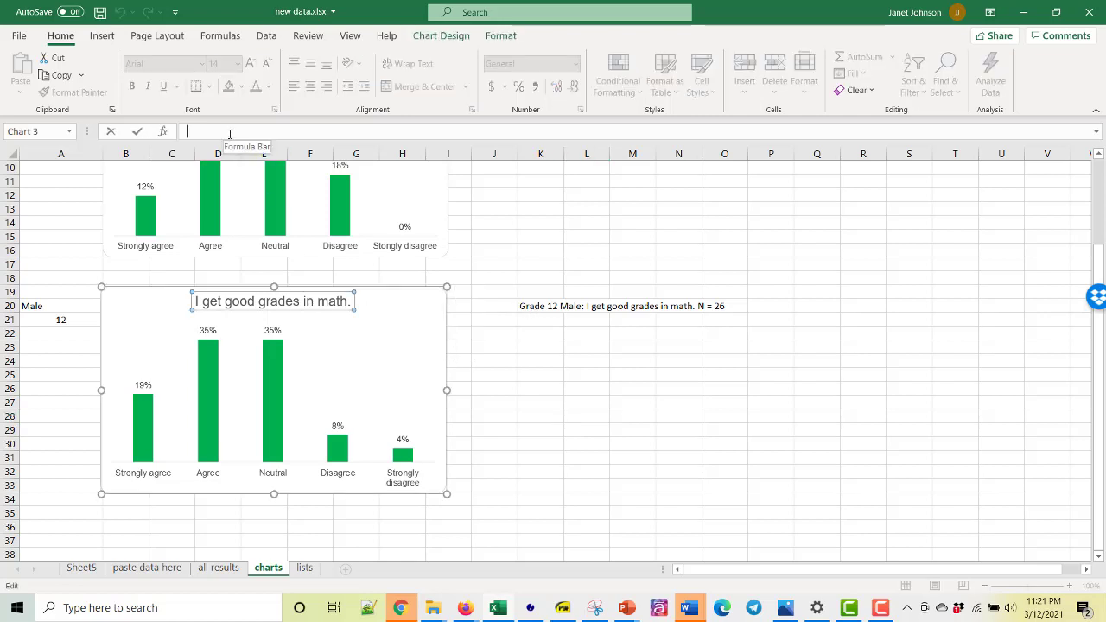
pyautogui.write('=')
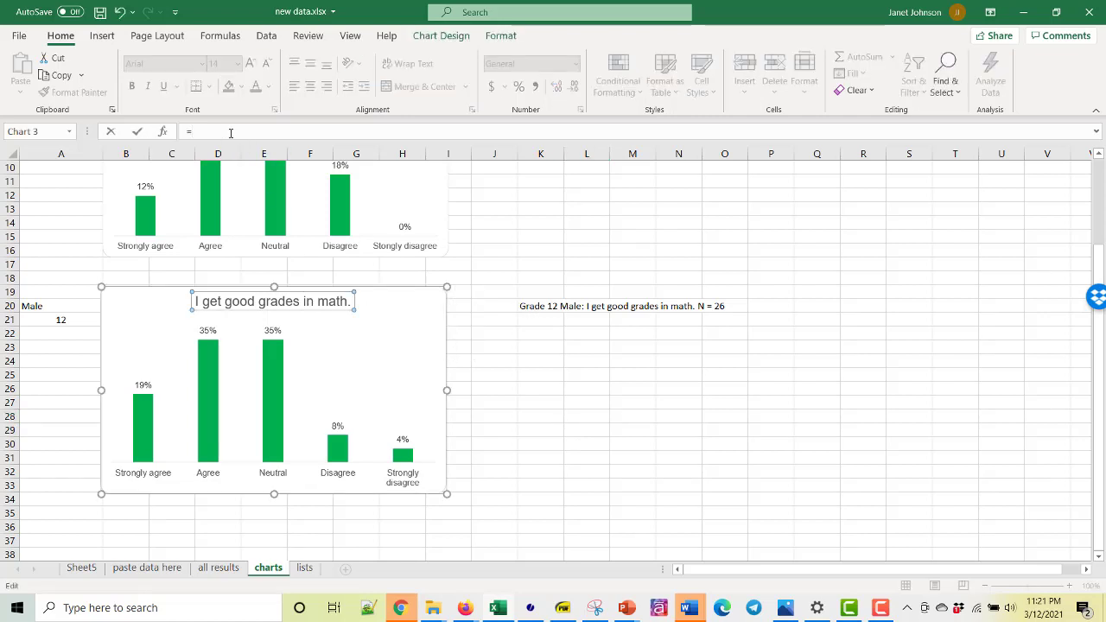
pyautogui.click(542, 305)
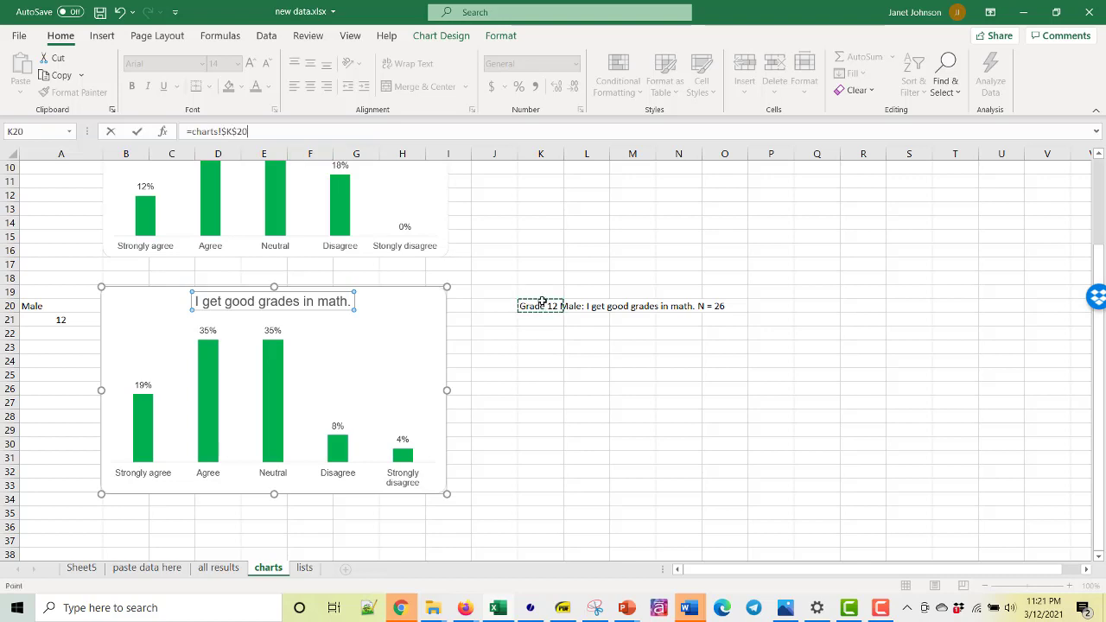
pyautogui.press('Return')
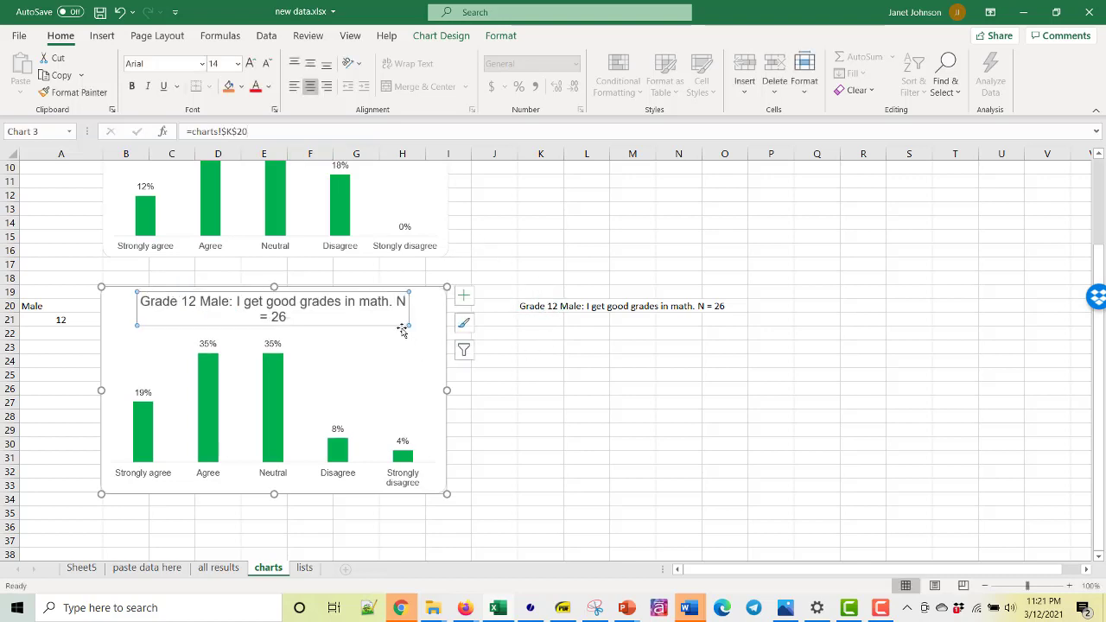
pyautogui.click(269, 71)
pyautogui.click(630, 388)
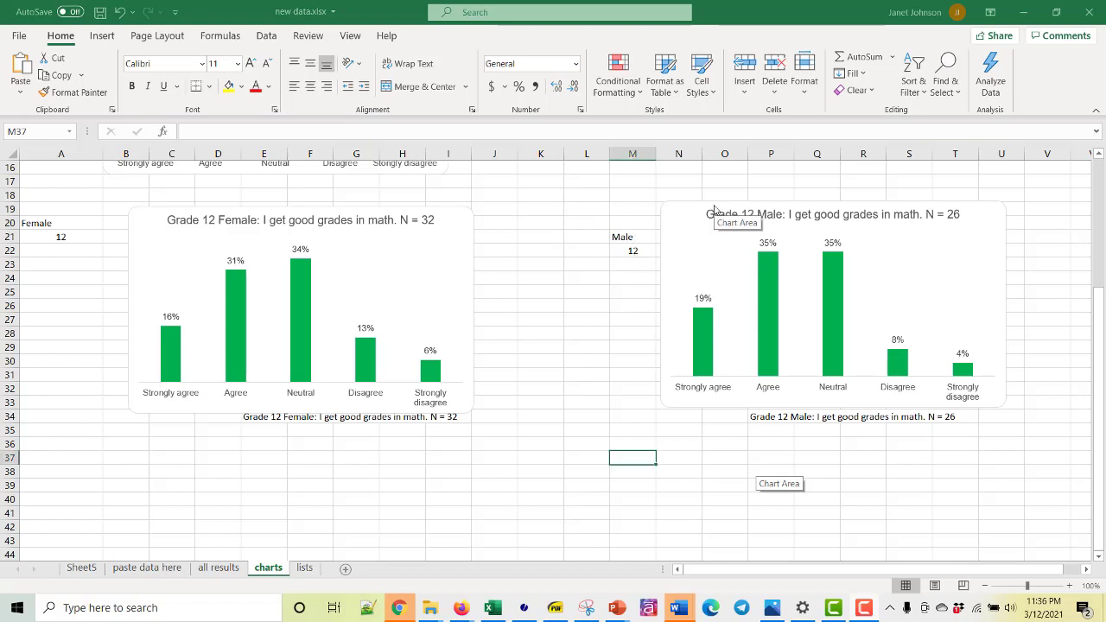
# - Move the Male chart to the right, uncovering the cells beneath it
pyautogui.click(689, 202)
pyautogui.moveTo(689, 202)
pyautogui.mouseDown()
pyautogui.moveTo(757, 346)
pyautogui.moveTo(758, 454)
pyautogui.moveTo(799, 242)
pyautogui.moveTo(731, 192)
pyautogui.moveTo(683, 202)
pyautogui.mouseUp()
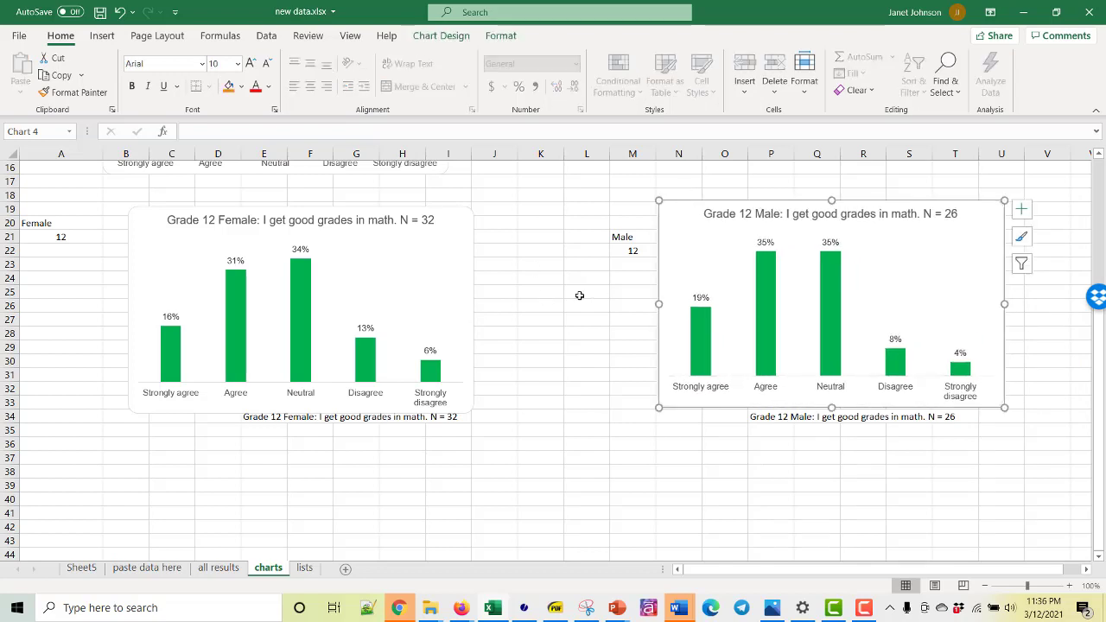
pyautogui.click(577, 292)
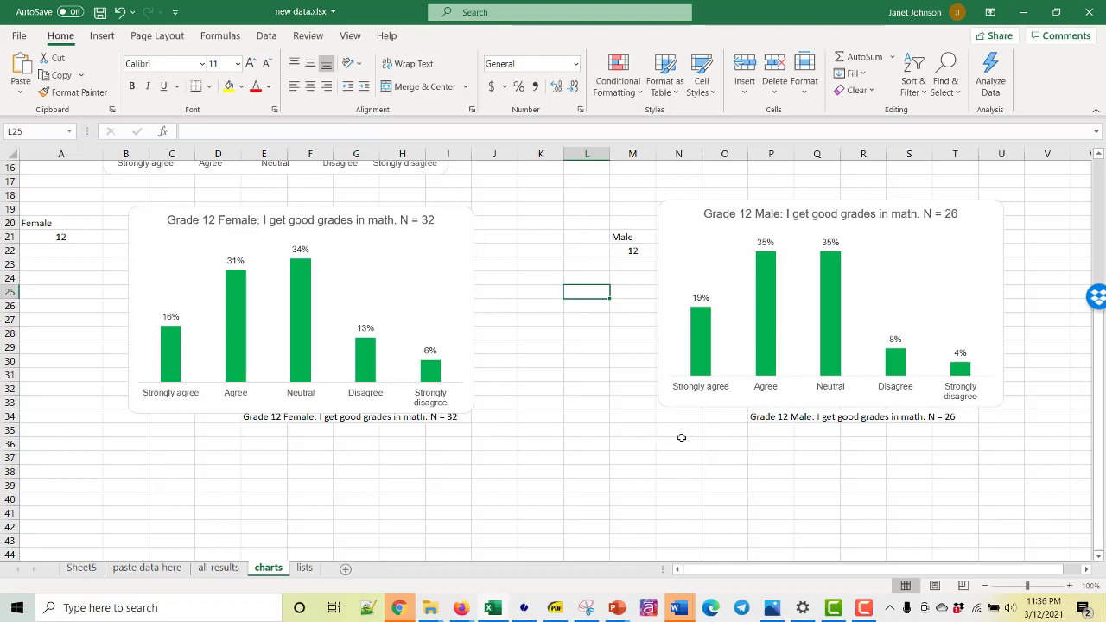
# - Set the M22 grade dropdown to 8 and the A20 gender dropdown to Male
pyautogui.click(636, 251)
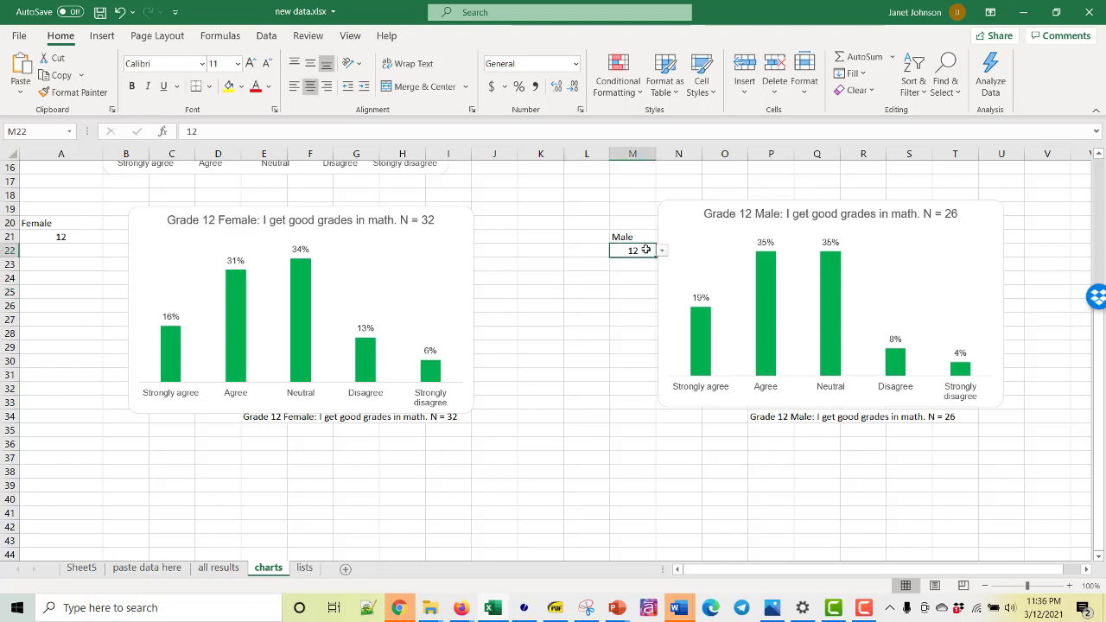
pyautogui.click(663, 251)
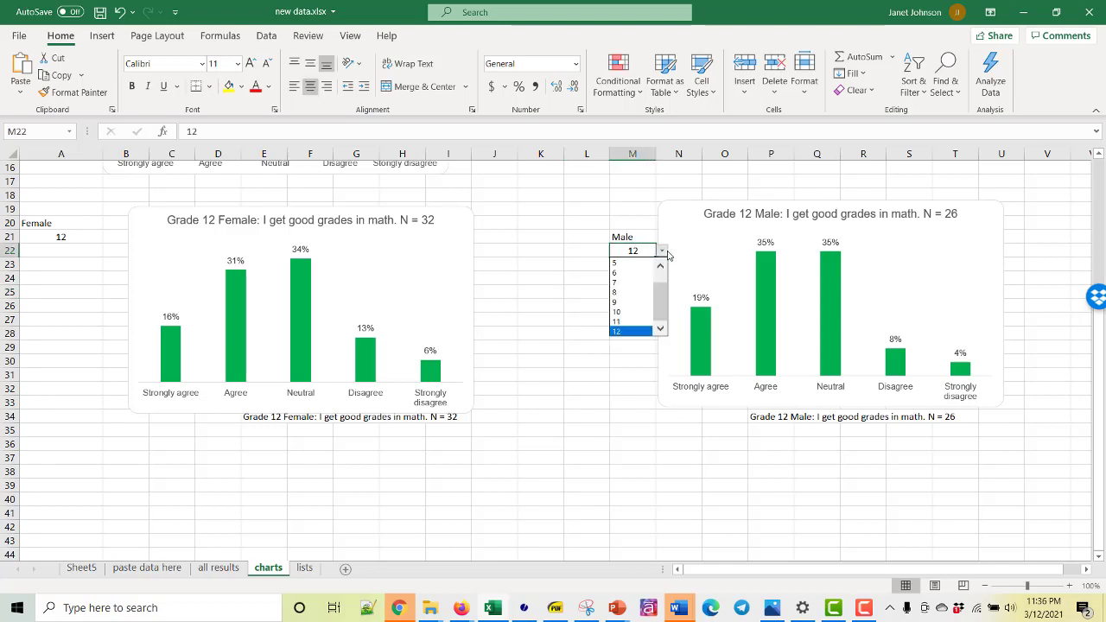
pyautogui.click(628, 291)
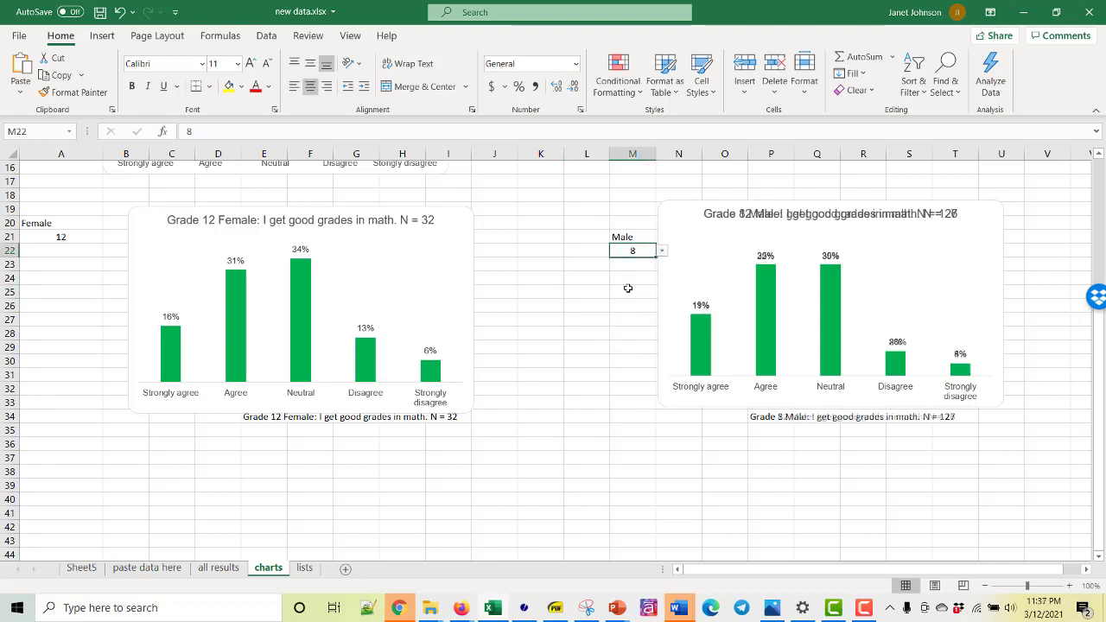
pyautogui.click(71, 223)
pyautogui.click(108, 224)
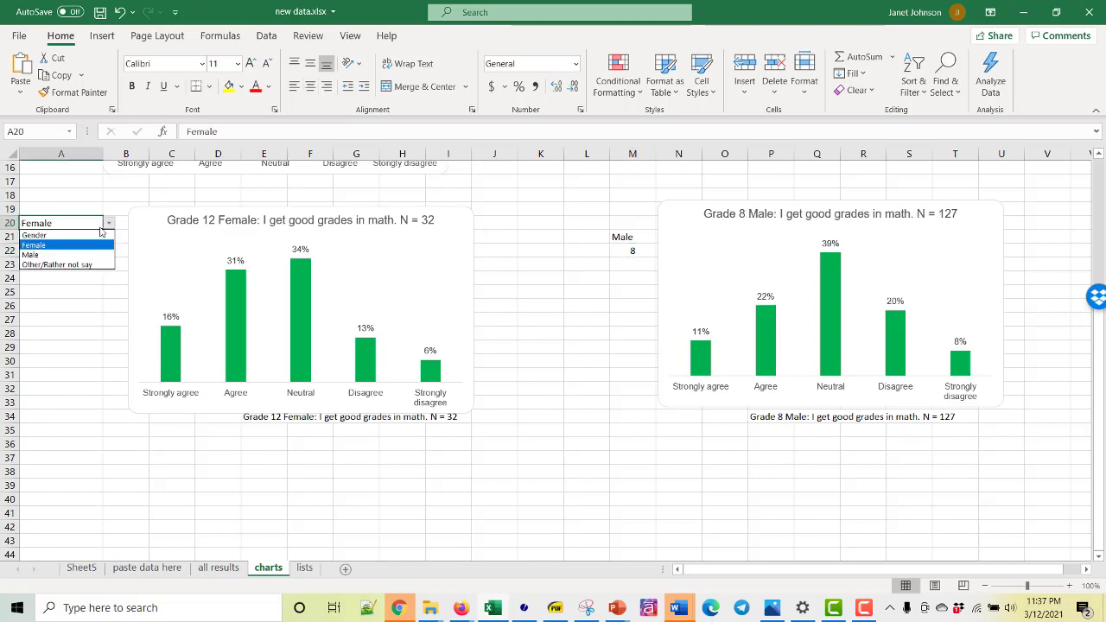
pyautogui.click(97, 255)
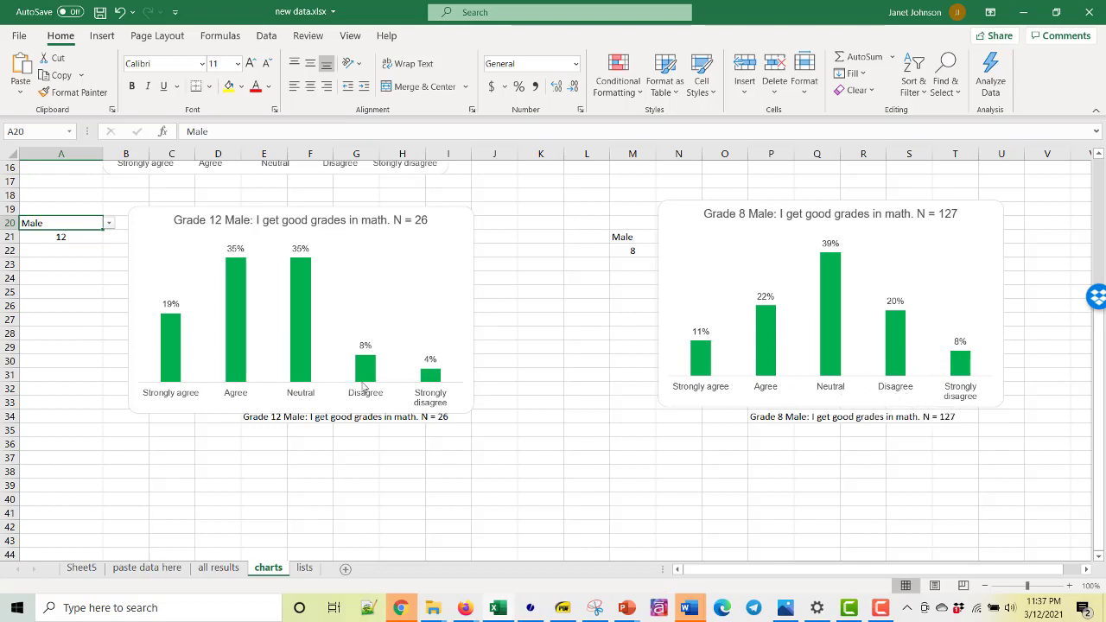
pyautogui.click(526, 405)
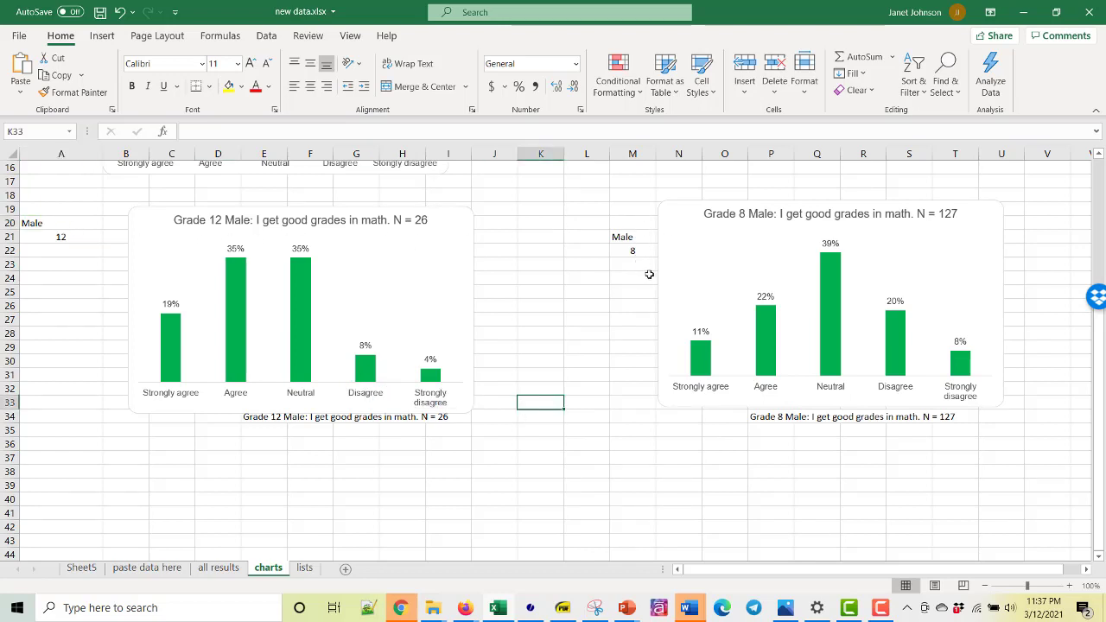
pyautogui.click(643, 222)
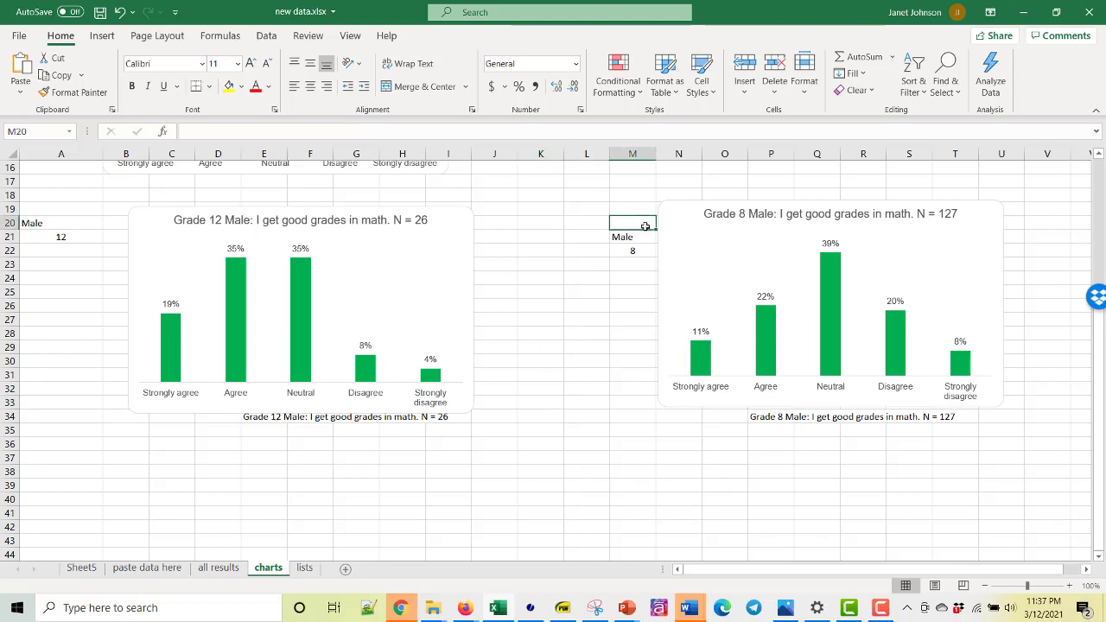
pyautogui.click(642, 239)
pyautogui.click(639, 278)
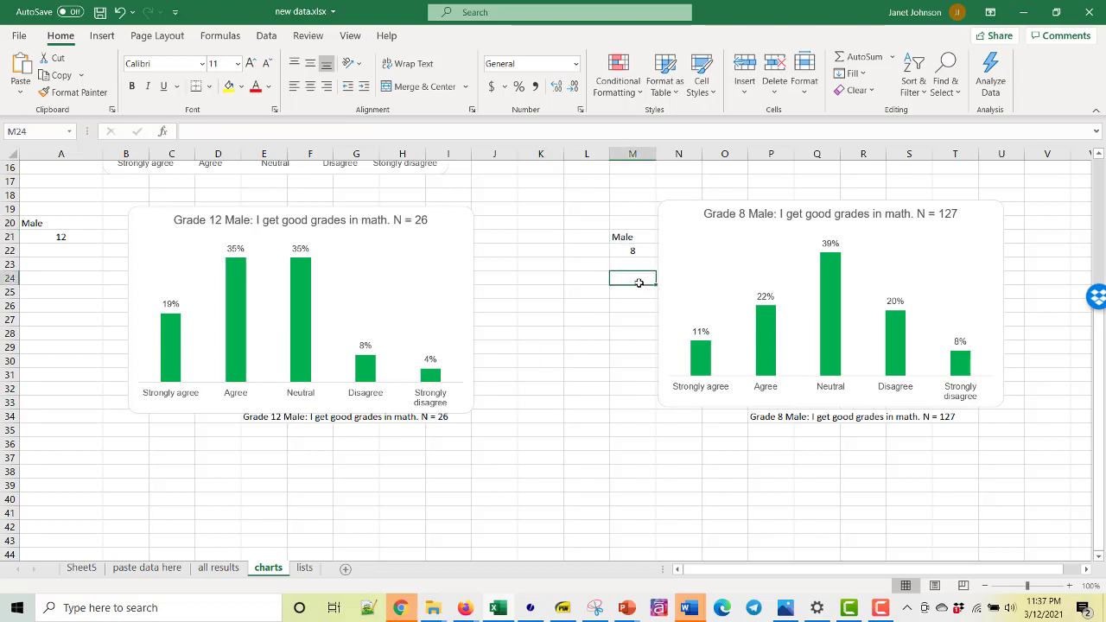
pyautogui.scroll(1, 527, 445)
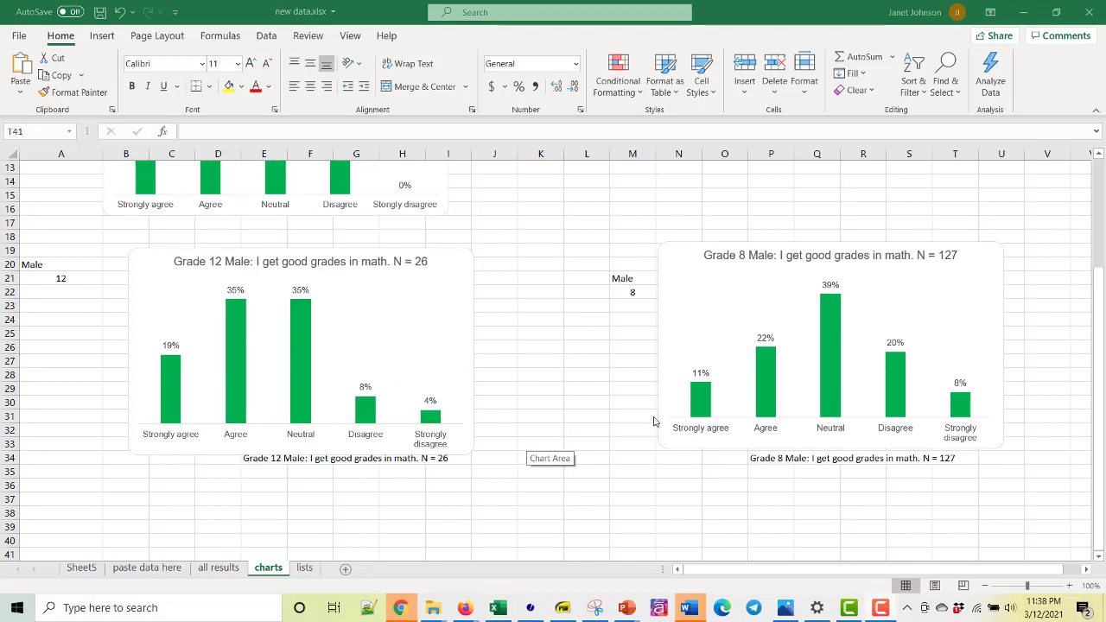
pyautogui.scroll(3, 554, 370)
pyautogui.scroll(1, 554, 370)
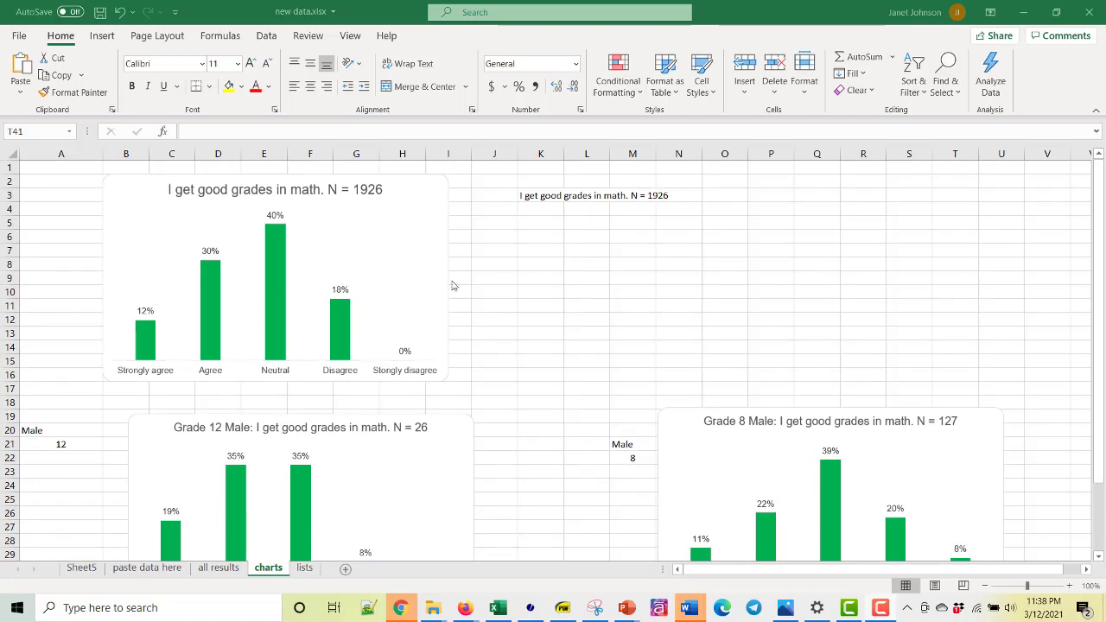
pyautogui.scroll(-3, 493, 329)
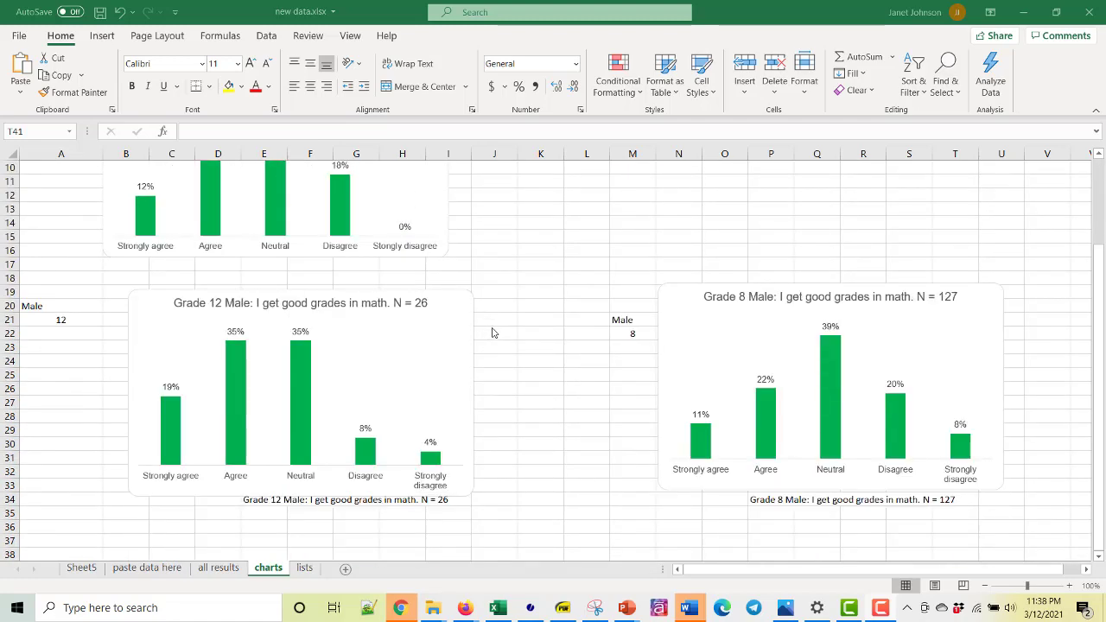
pyautogui.scroll(-1, 492, 333)
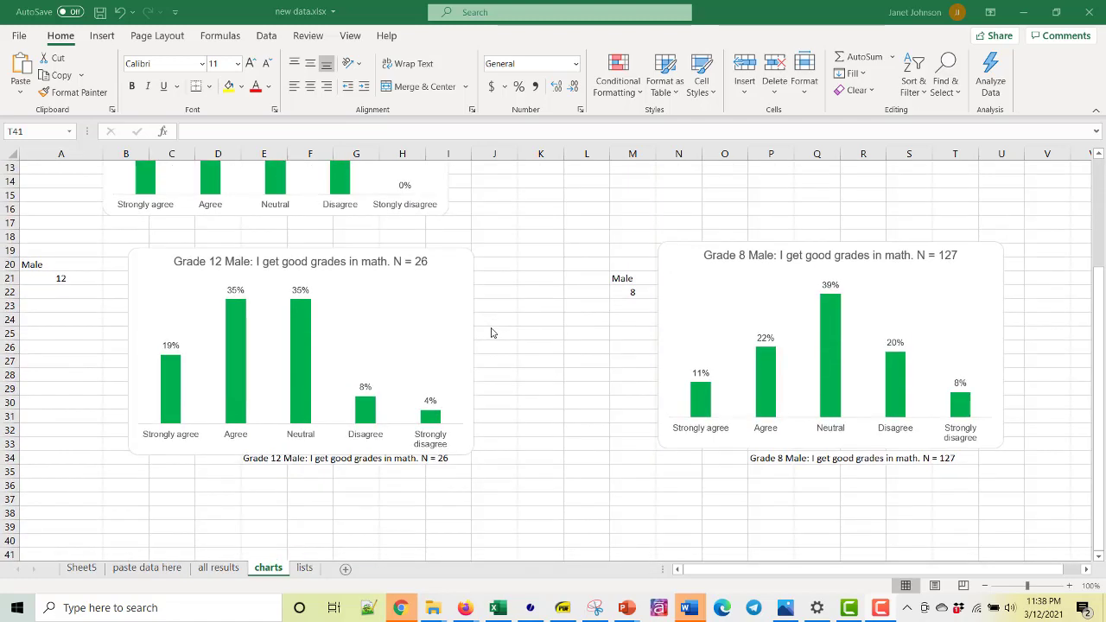